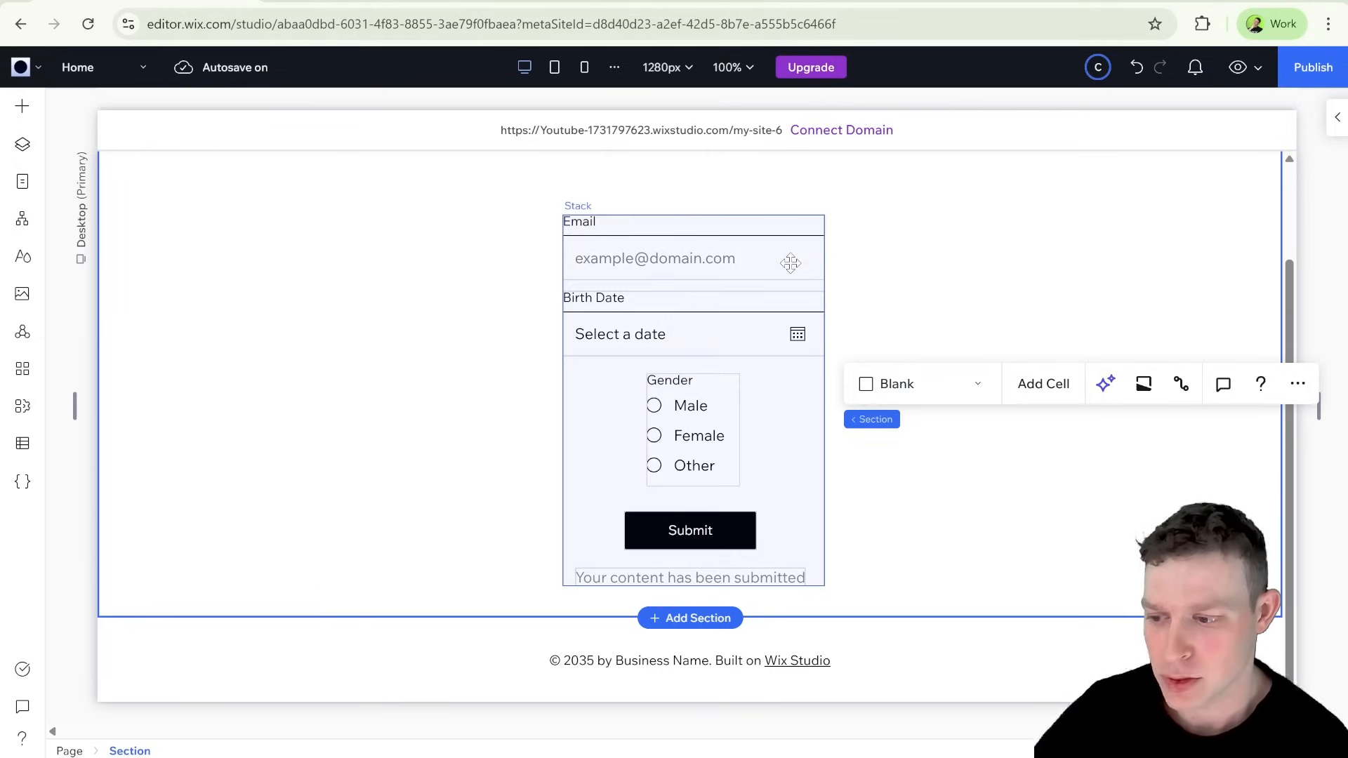
Step: Examine the Email input's dataset connection and the site's CMS collections
click(754, 262)
click(722, 254)
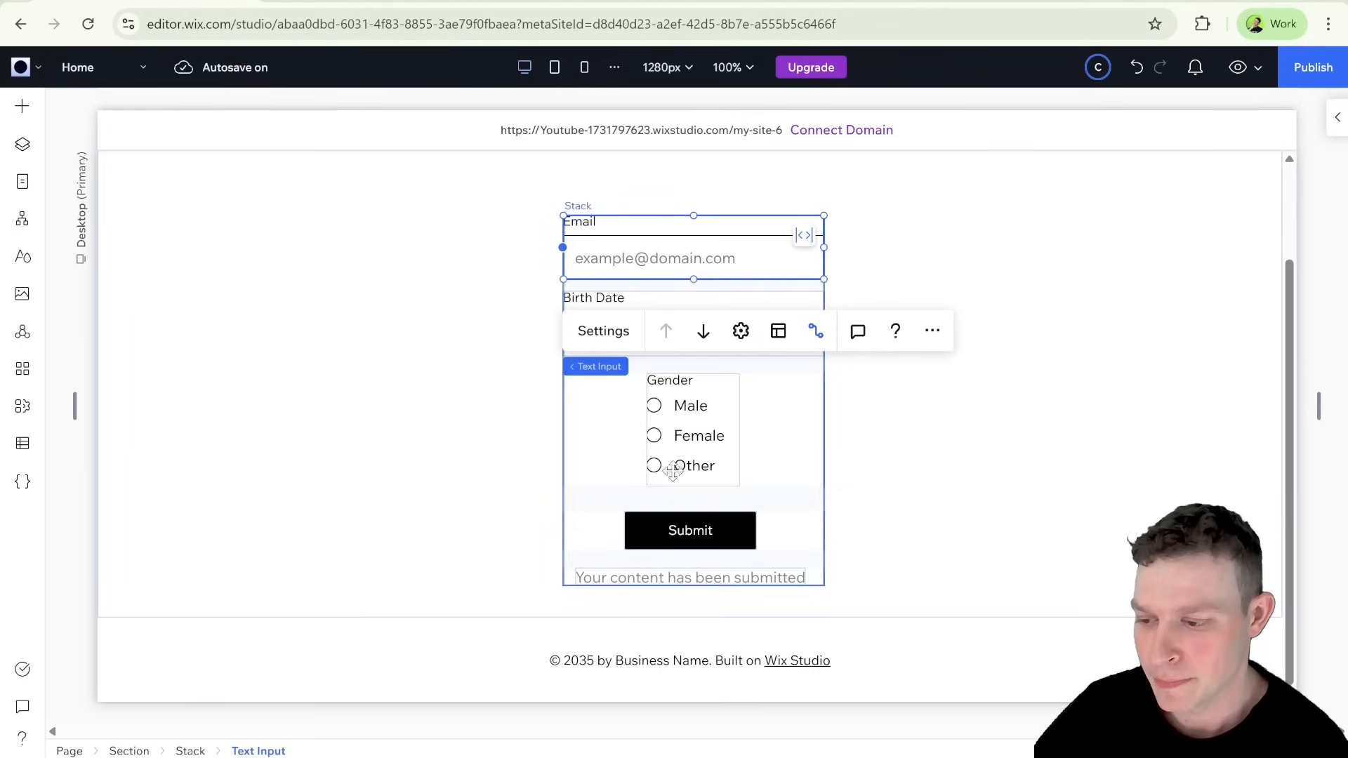
click(816, 331)
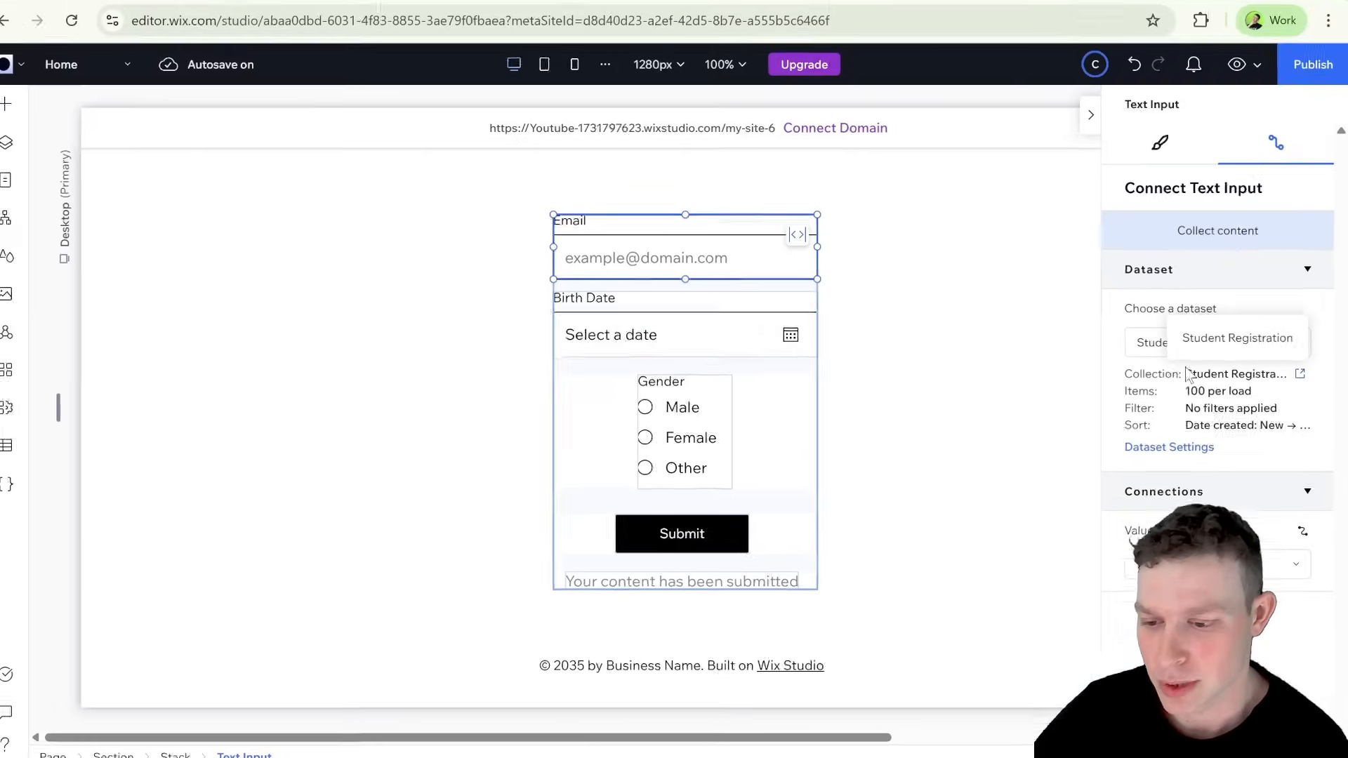
click(22, 443)
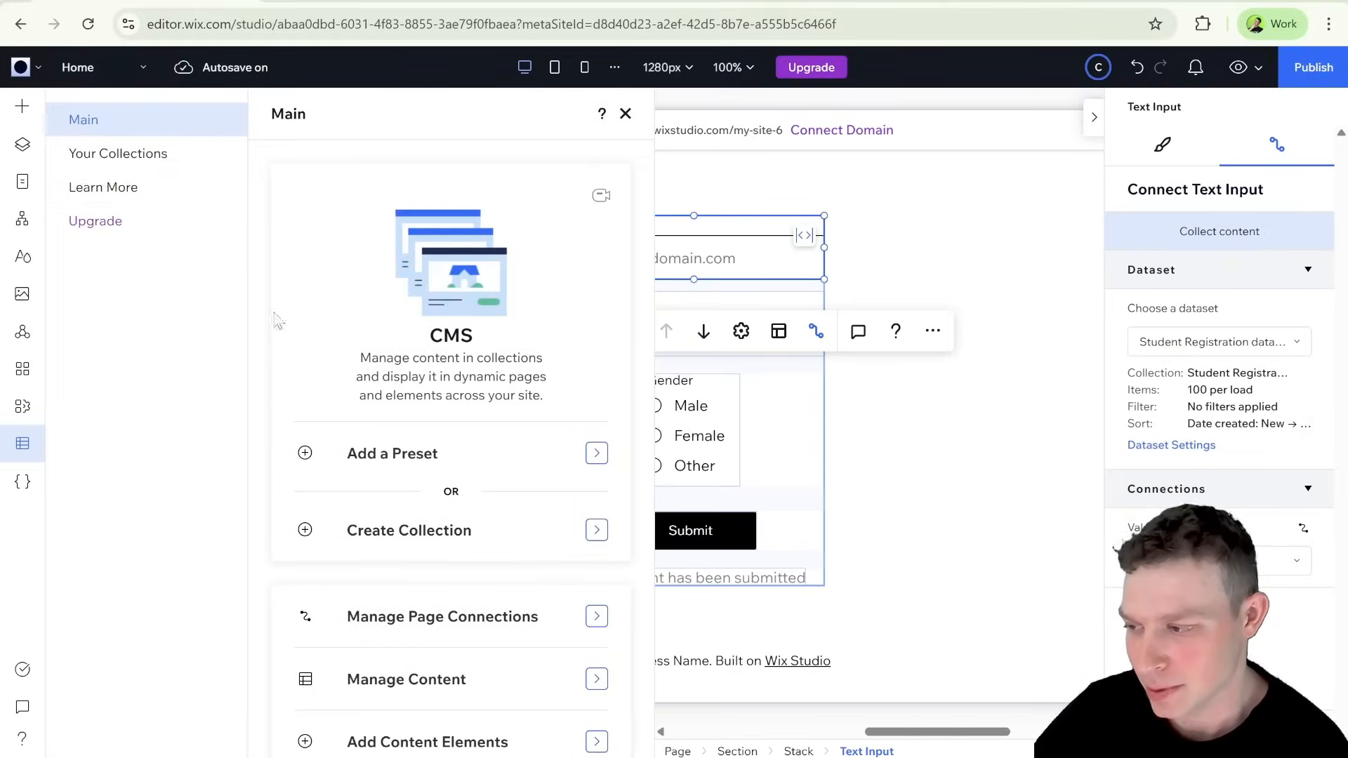
click(188, 163)
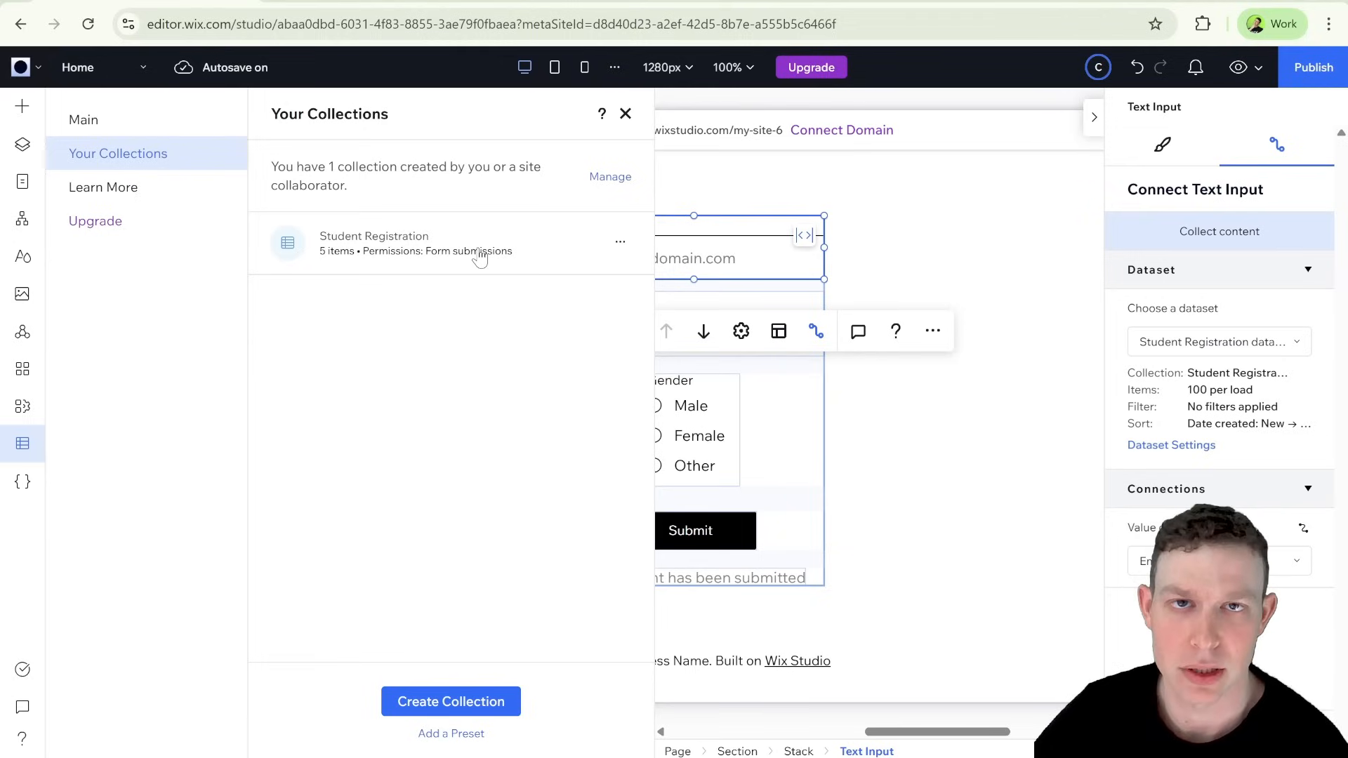
click(626, 114)
click(845, 265)
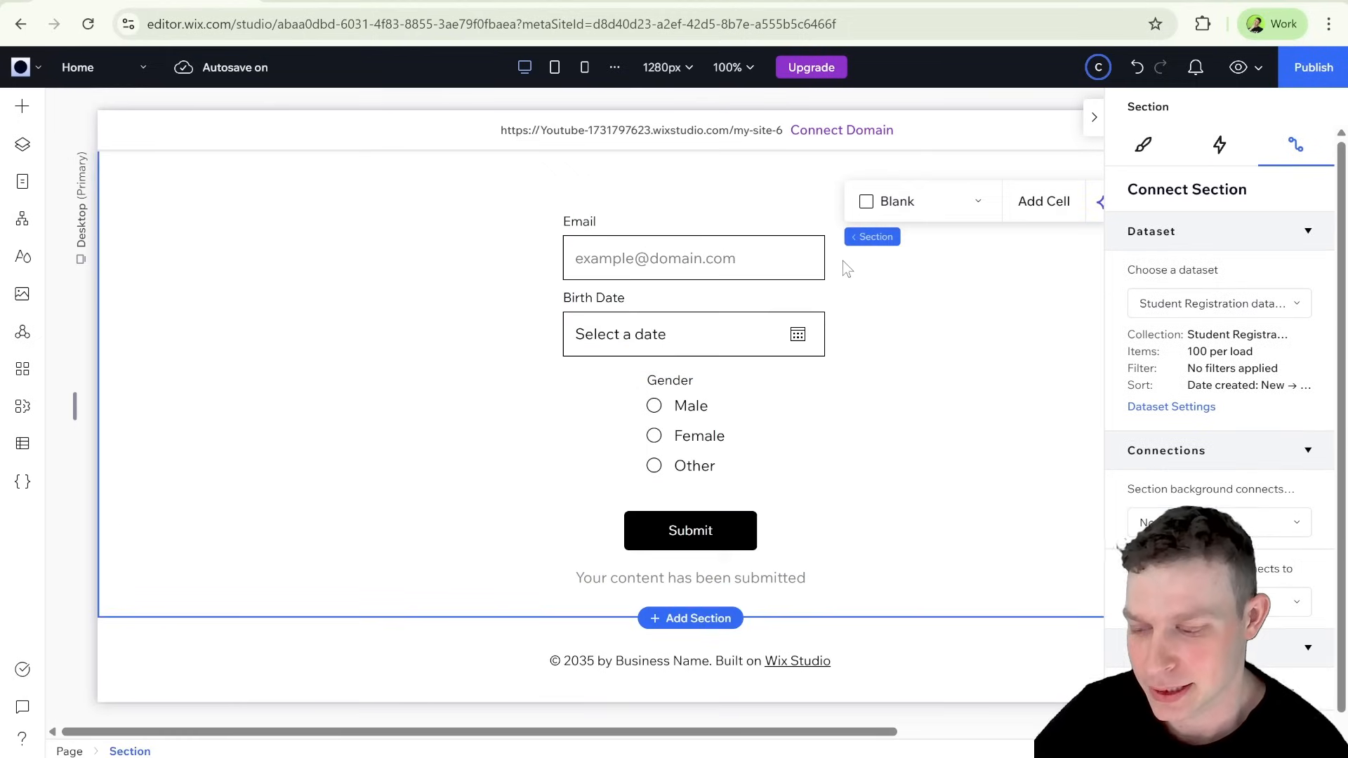
Step: Add an Email text input element to the form stack between the Gender radio buttons and the Submit button
click(688, 409)
click(708, 420)
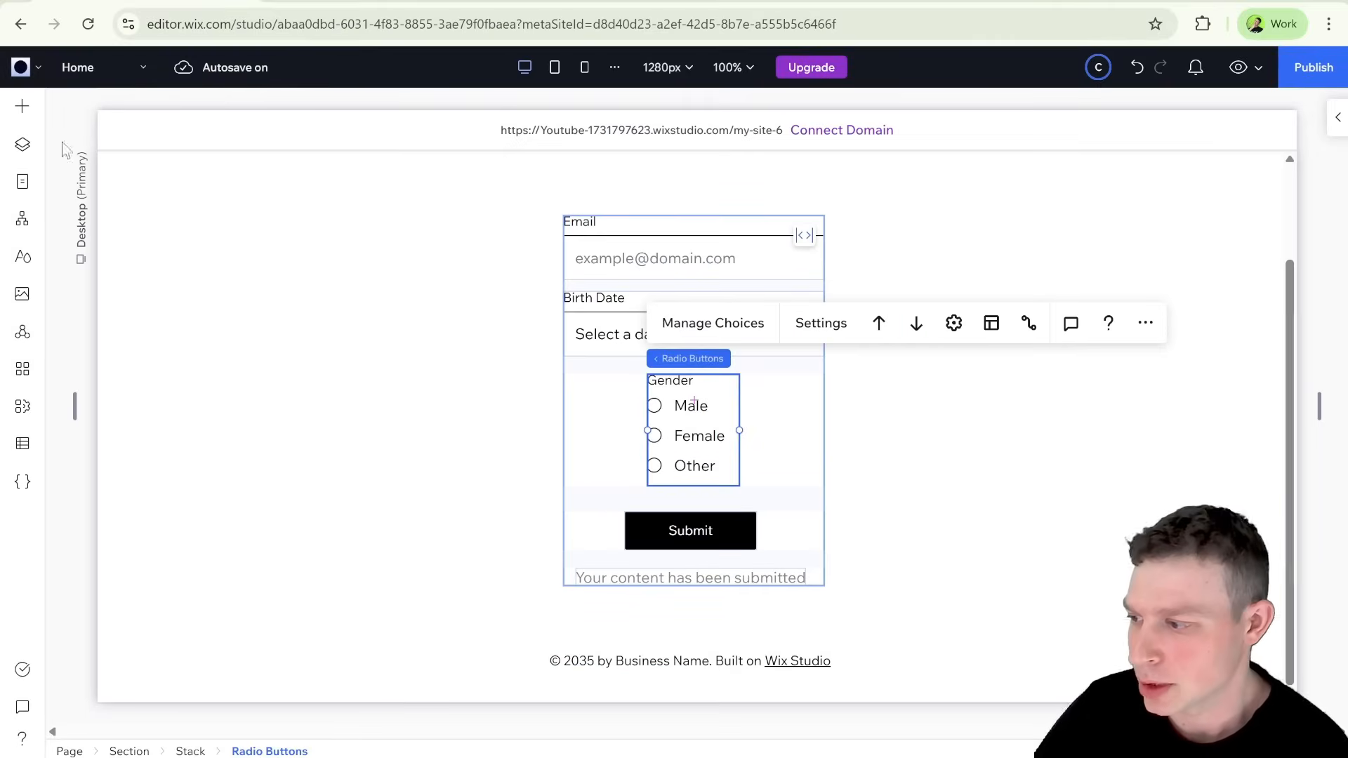
click(28, 110)
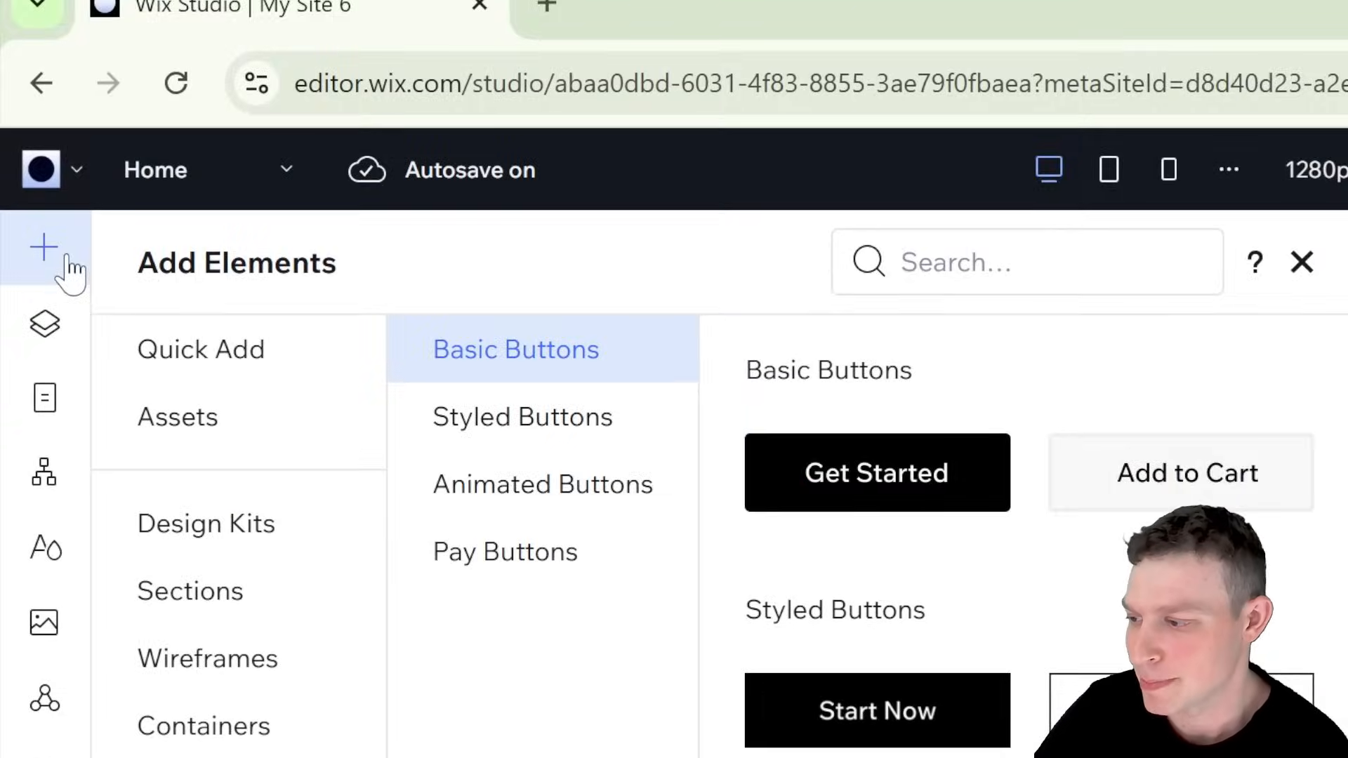
scroll(125, 576, down, 3)
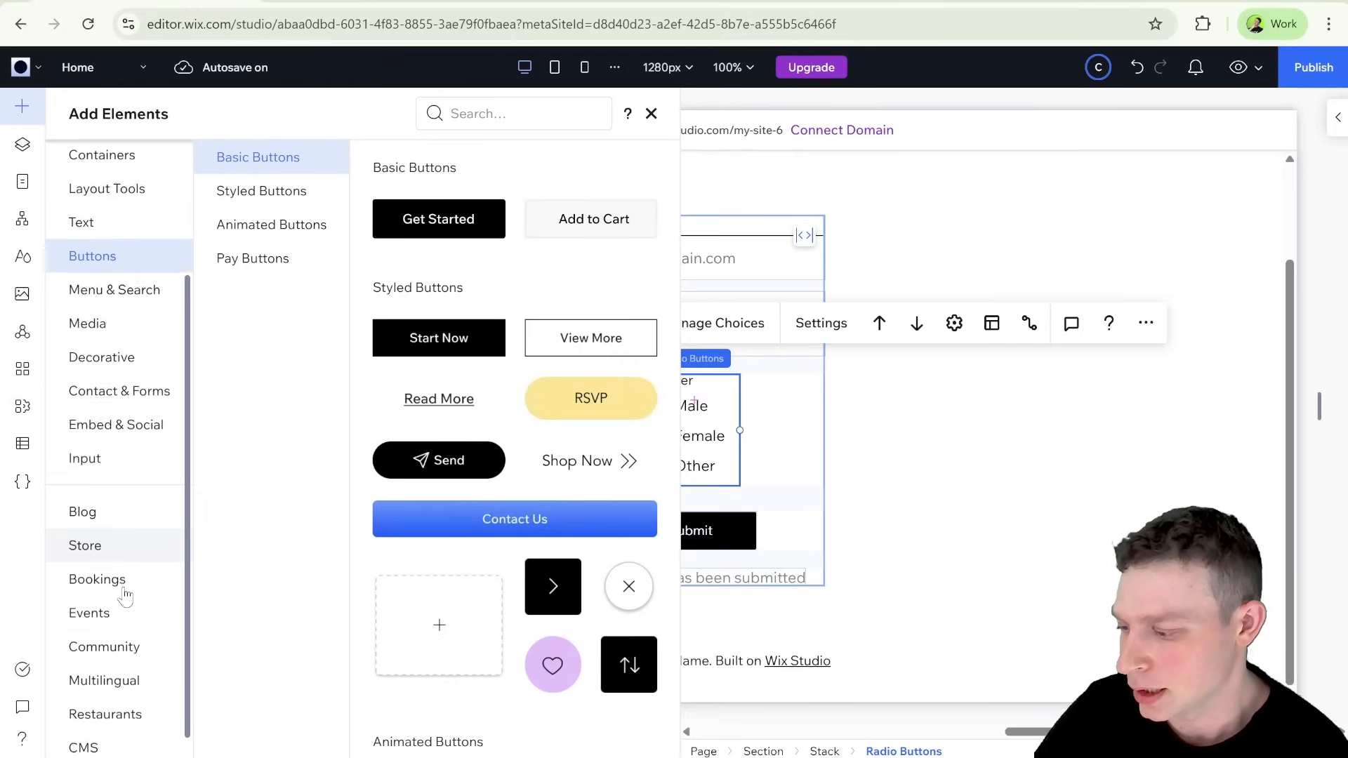
click(135, 462)
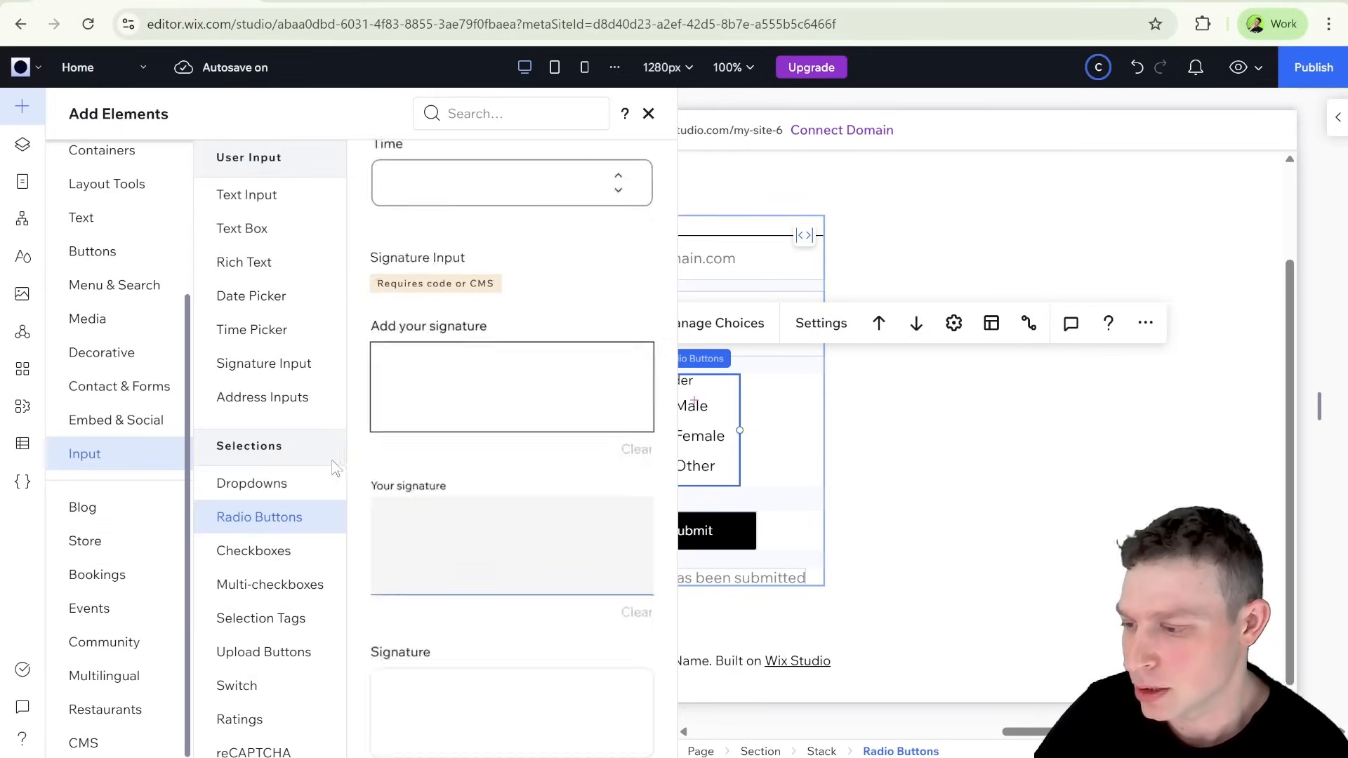
scroll(541, 461, up, 5)
scroll(541, 462, up, 10)
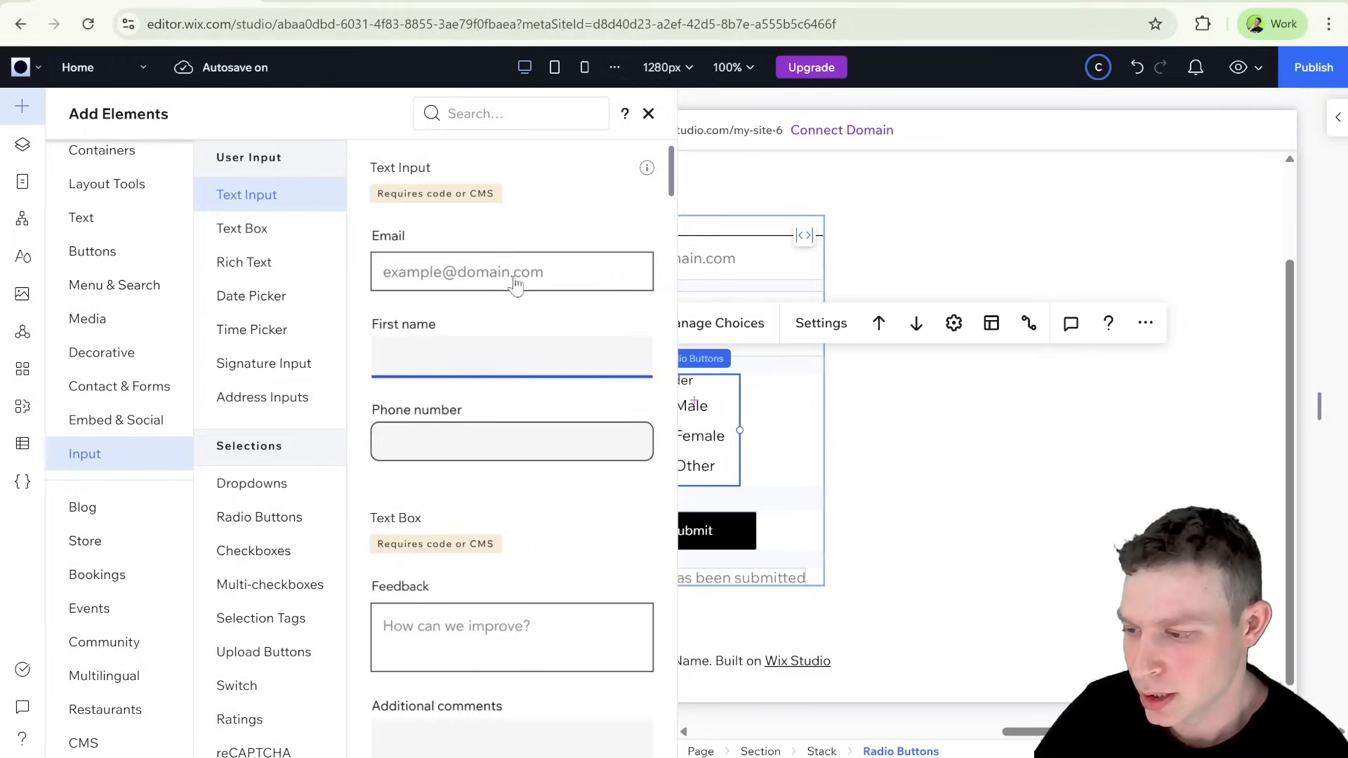
drag(516, 280, 695, 495)
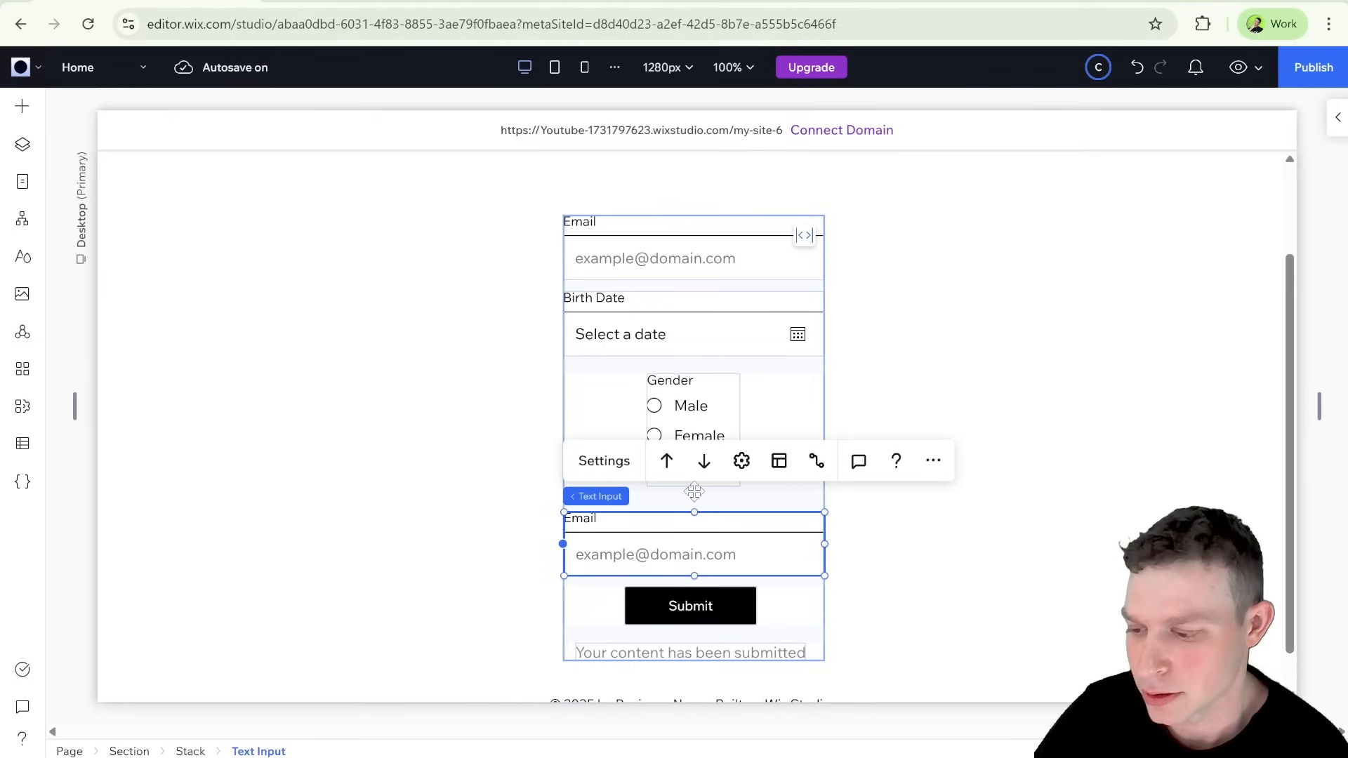
Step: Reduce the stack spacing between the Gender radio buttons and the new text input
click(690, 403)
click(752, 503)
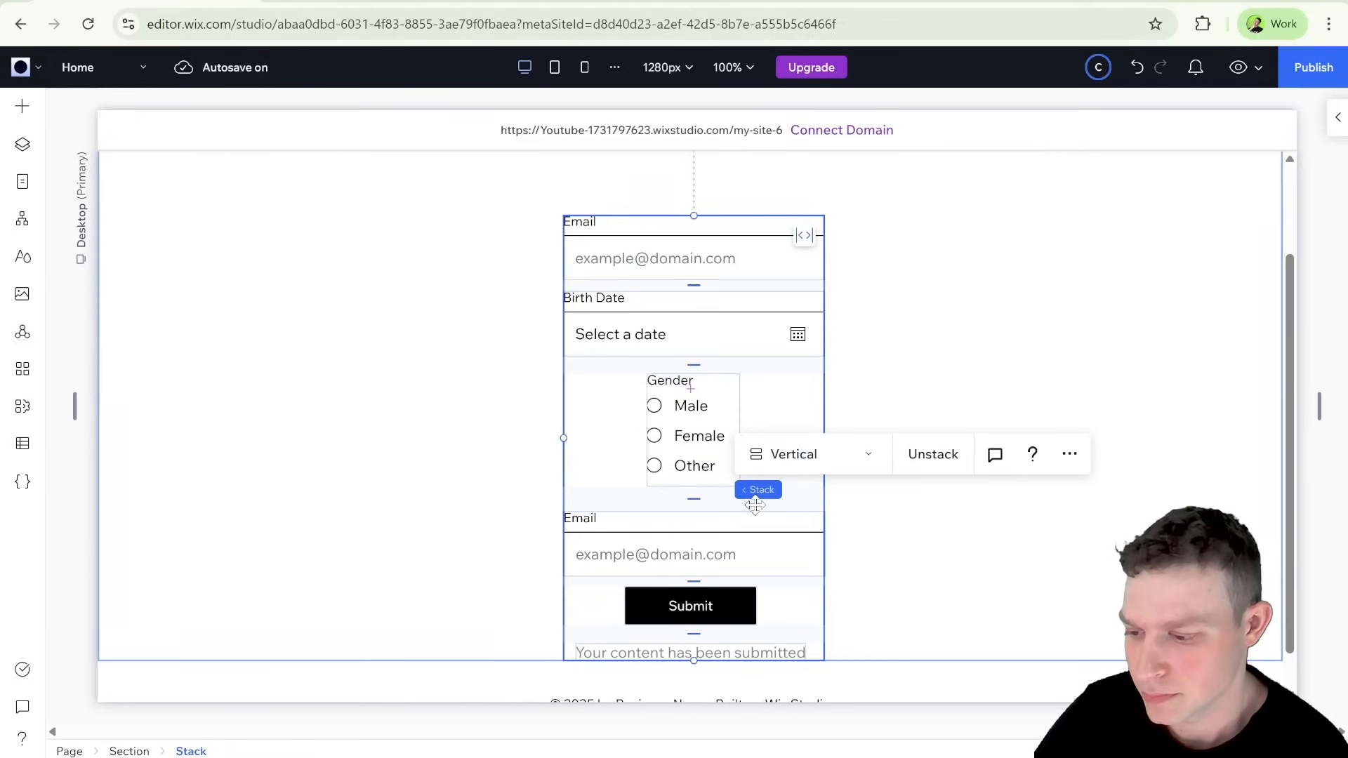
drag(694, 497, 697, 492)
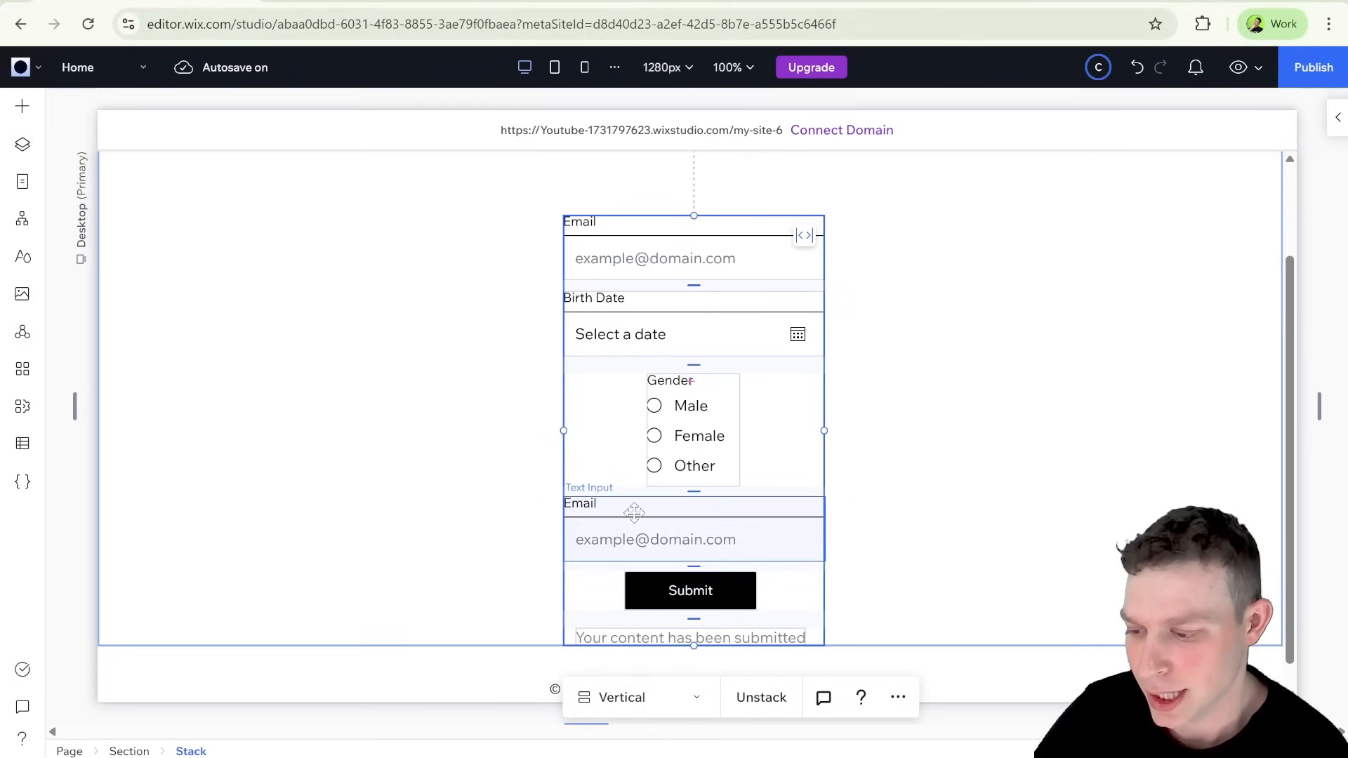
Step: Clear the new text input's field title and placeholder text, and reduce the field's height
click(734, 494)
scroll(733, 494, down, 1)
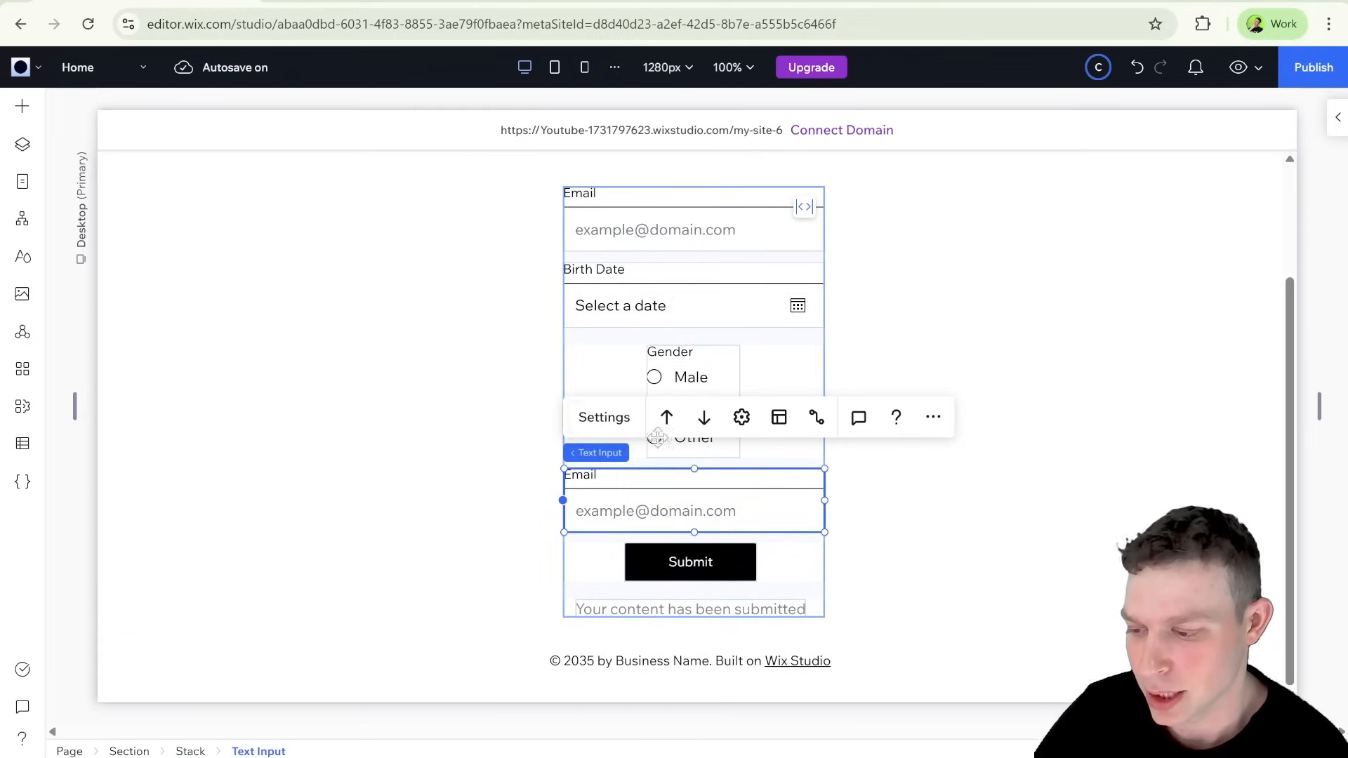
click(603, 417)
key(BackSpace)
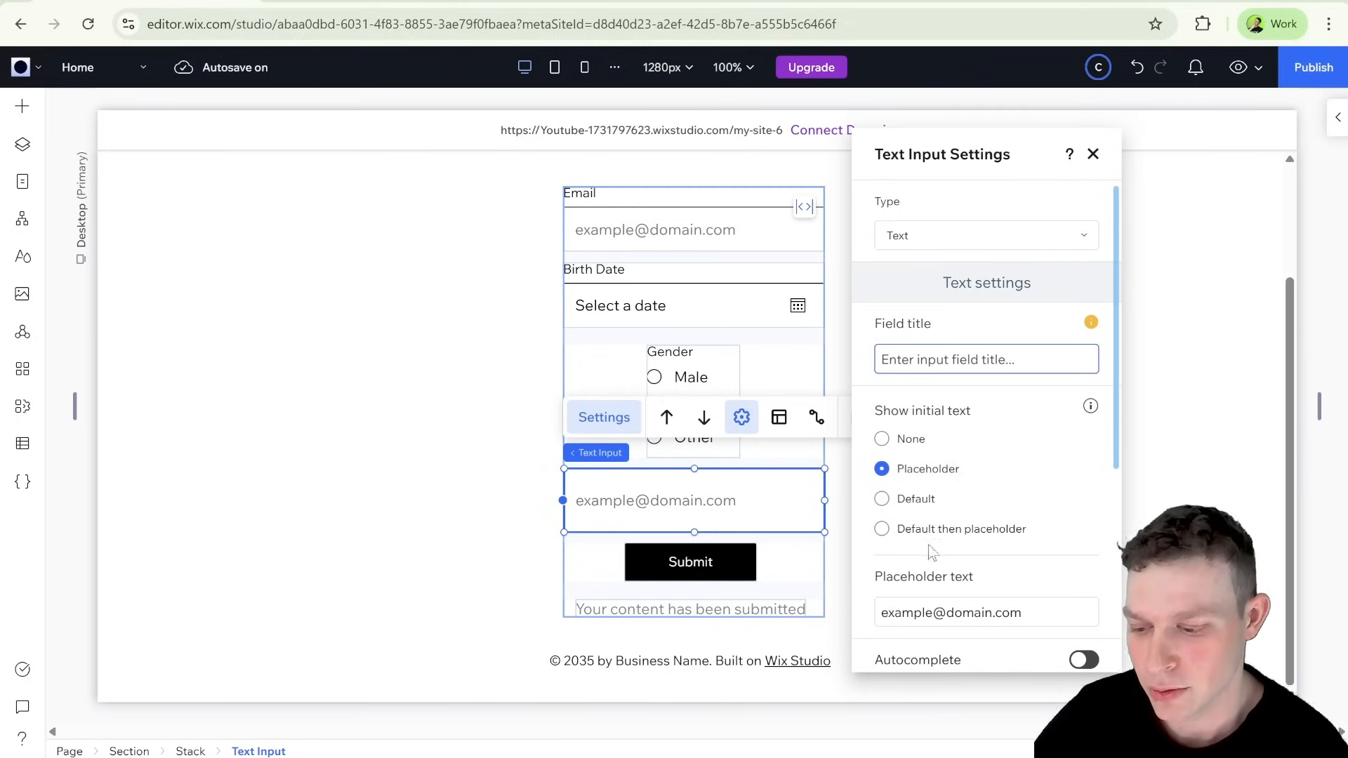
triple_click(949, 604)
key(BackSpace)
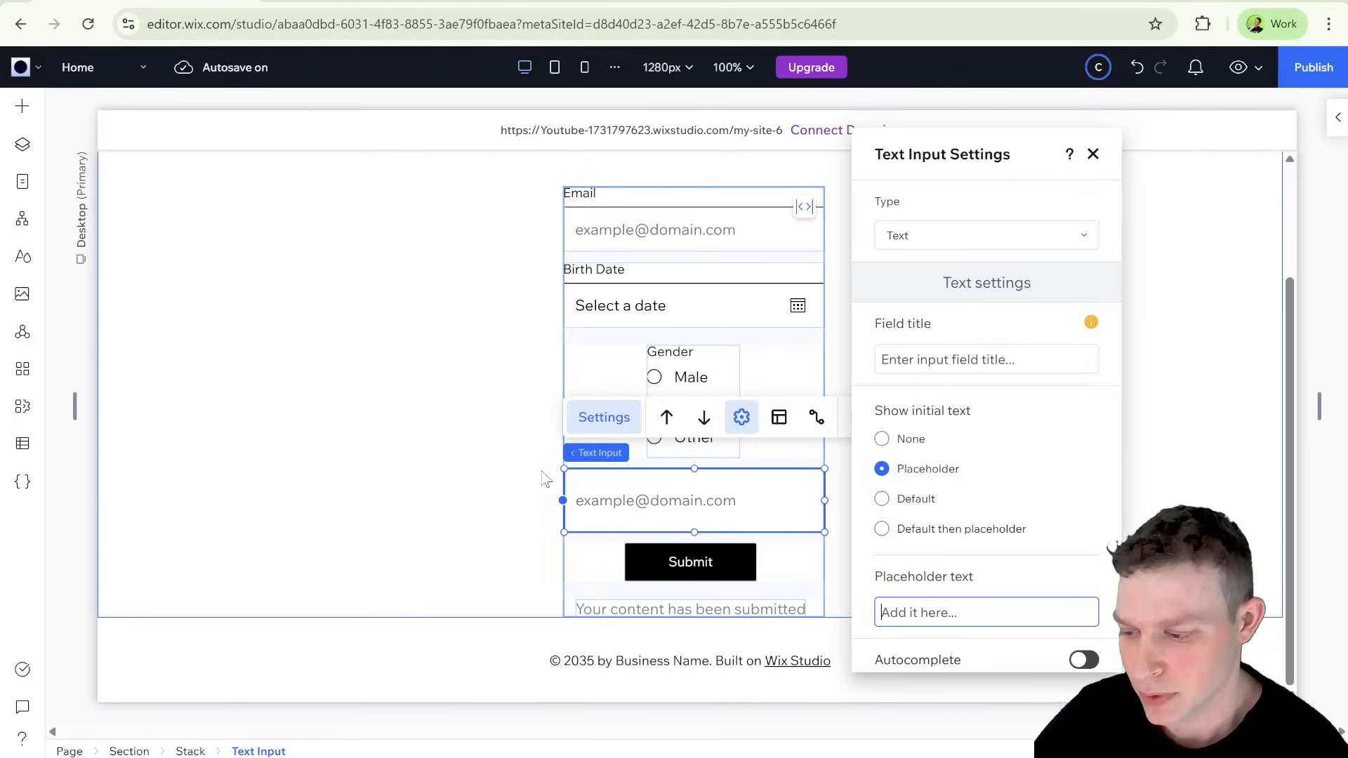
click(704, 497)
click(704, 497)
click(719, 496)
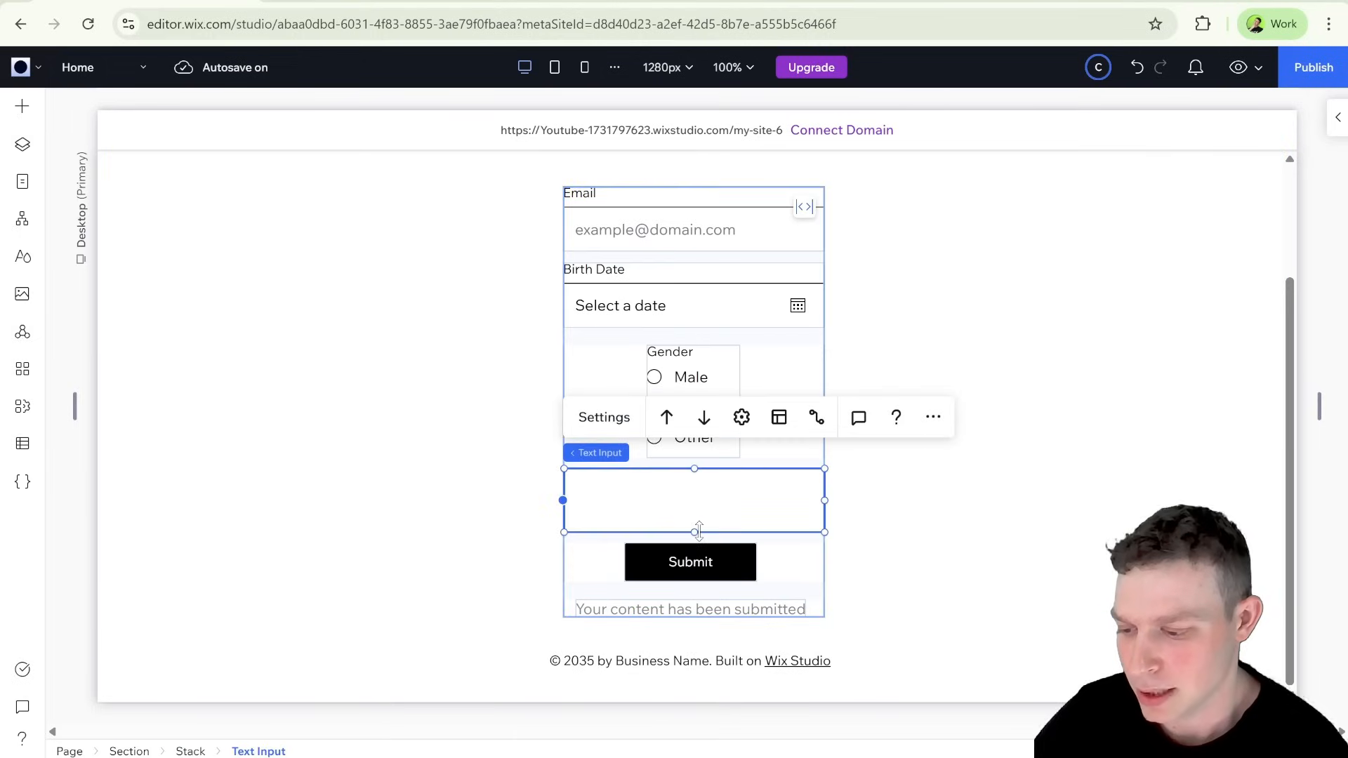
drag(696, 533, 701, 506)
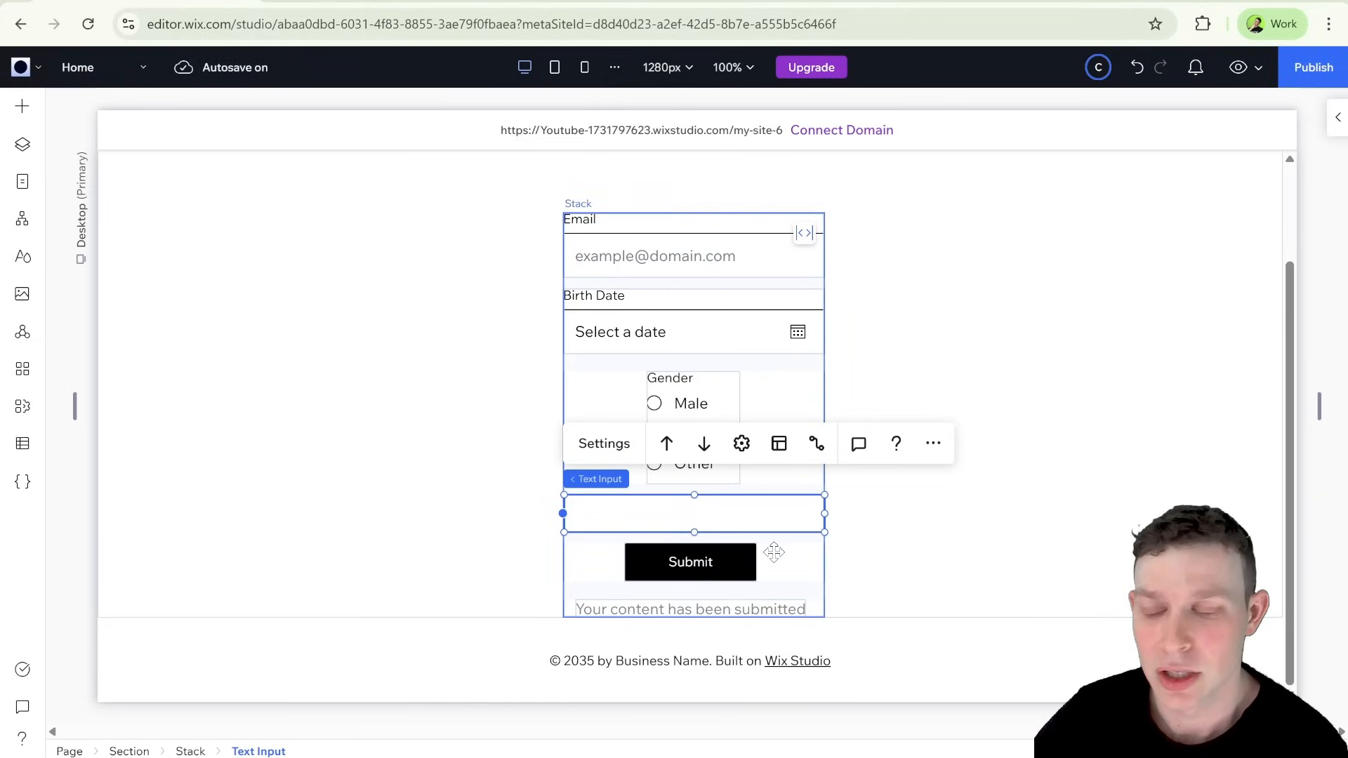
click(680, 430)
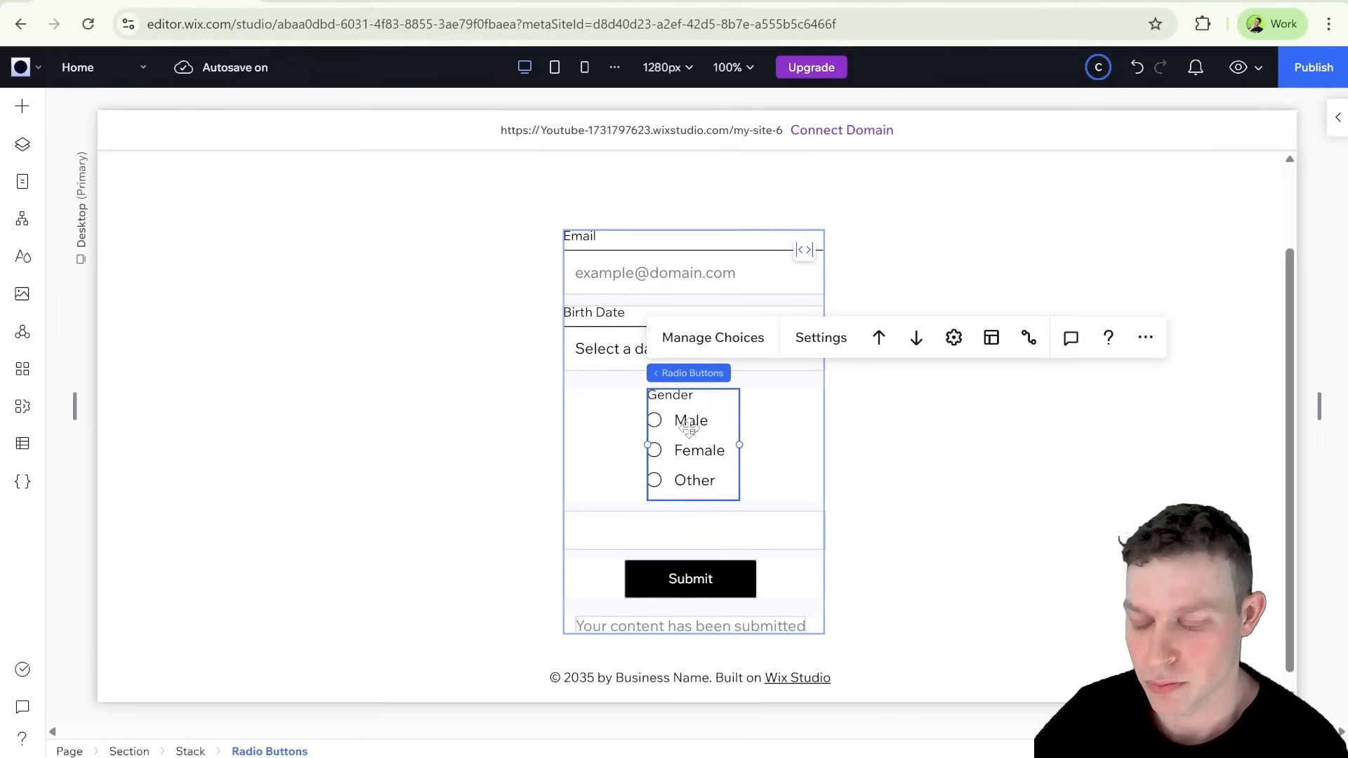
scroll(706, 483, down, 1)
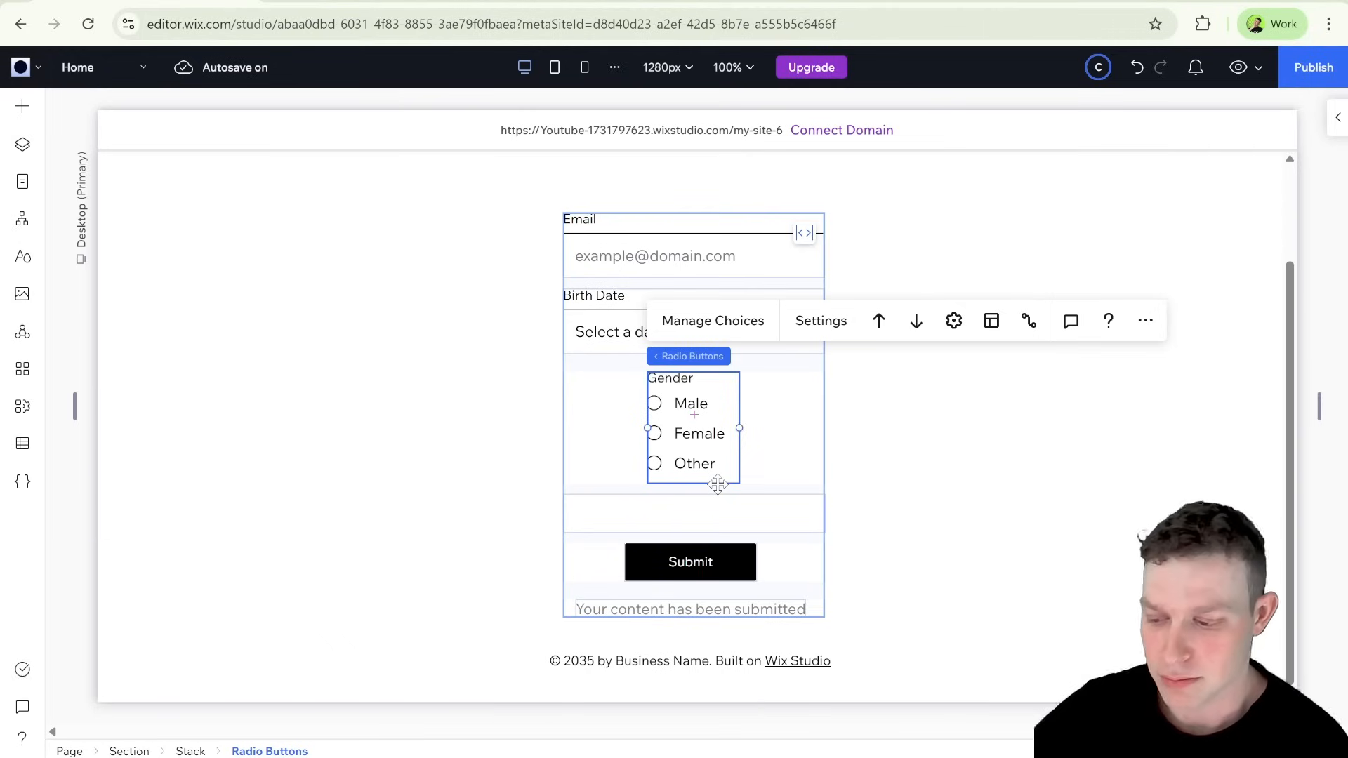
click(713, 512)
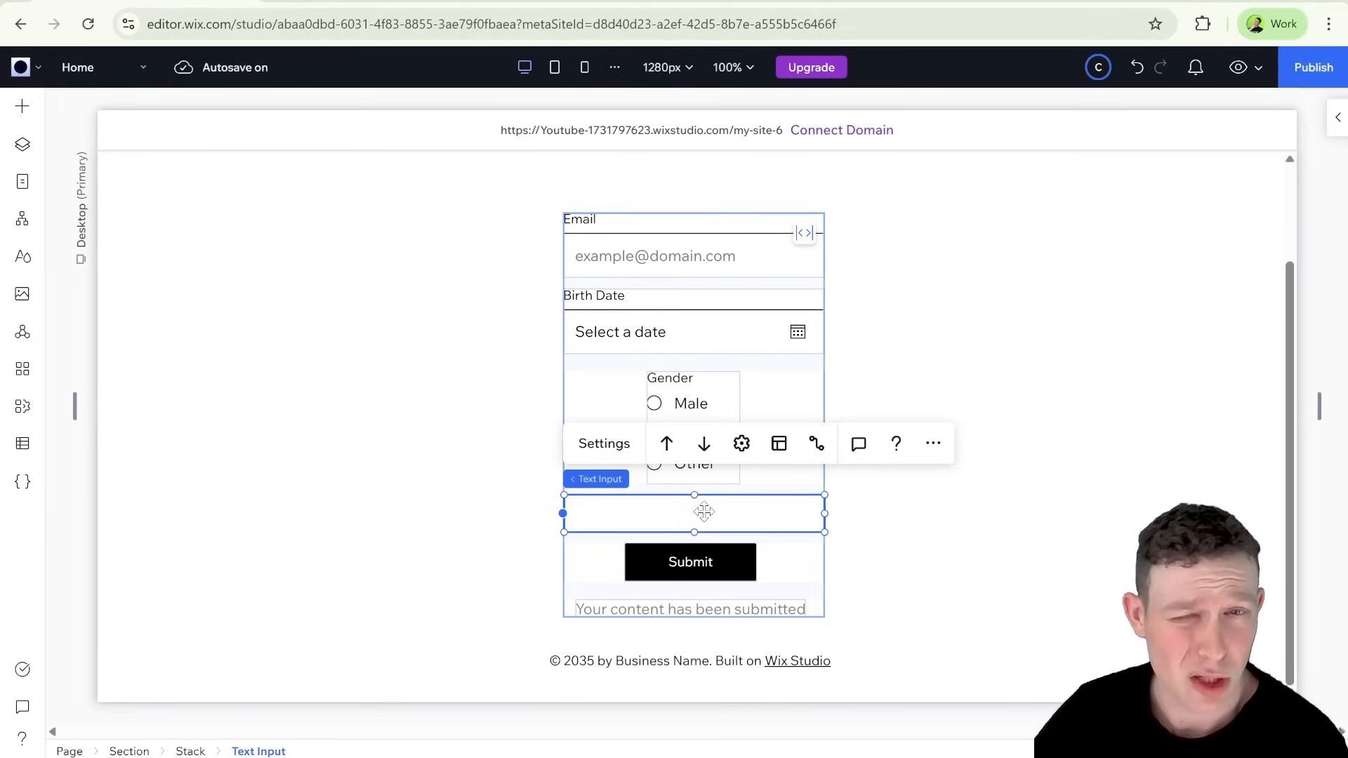
click(680, 463)
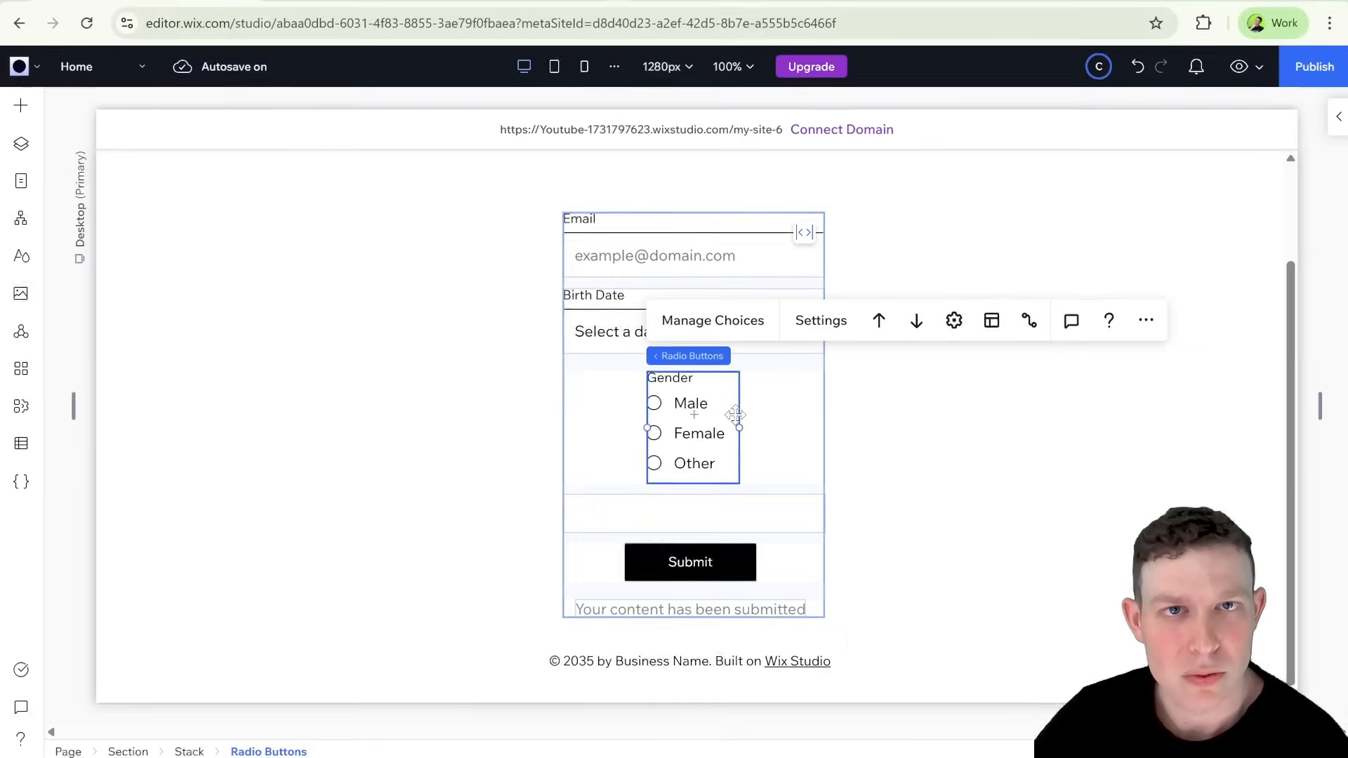
Step: Turn on coding for the site and close the page code file list
click(23, 483)
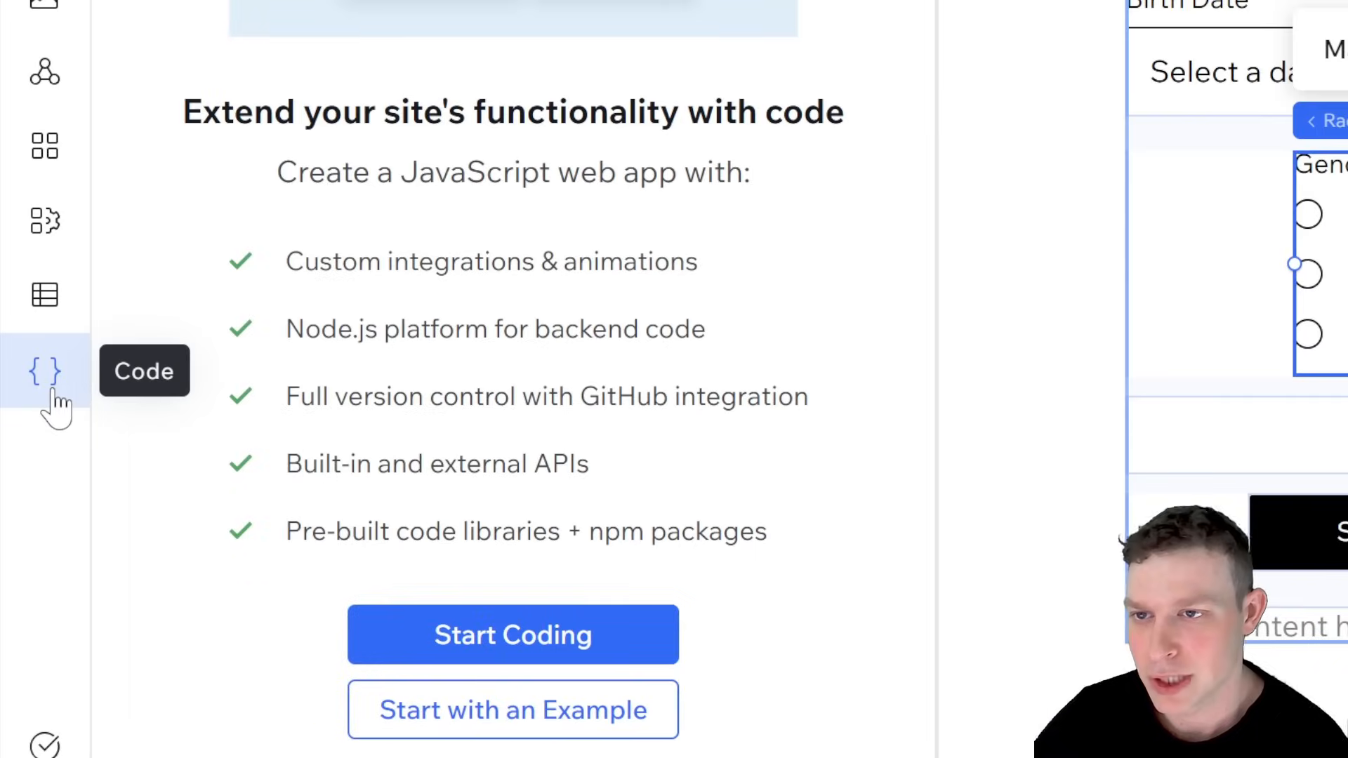
click(512, 635)
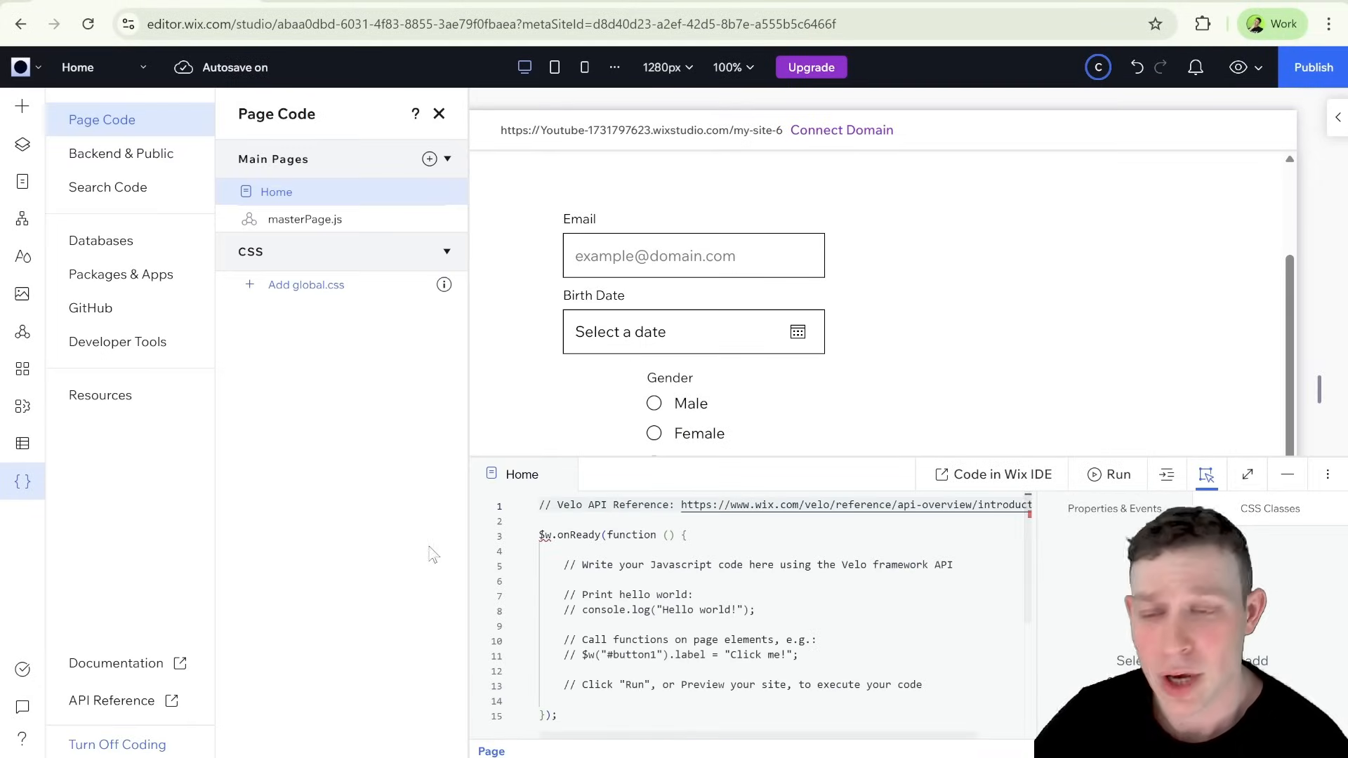
click(440, 115)
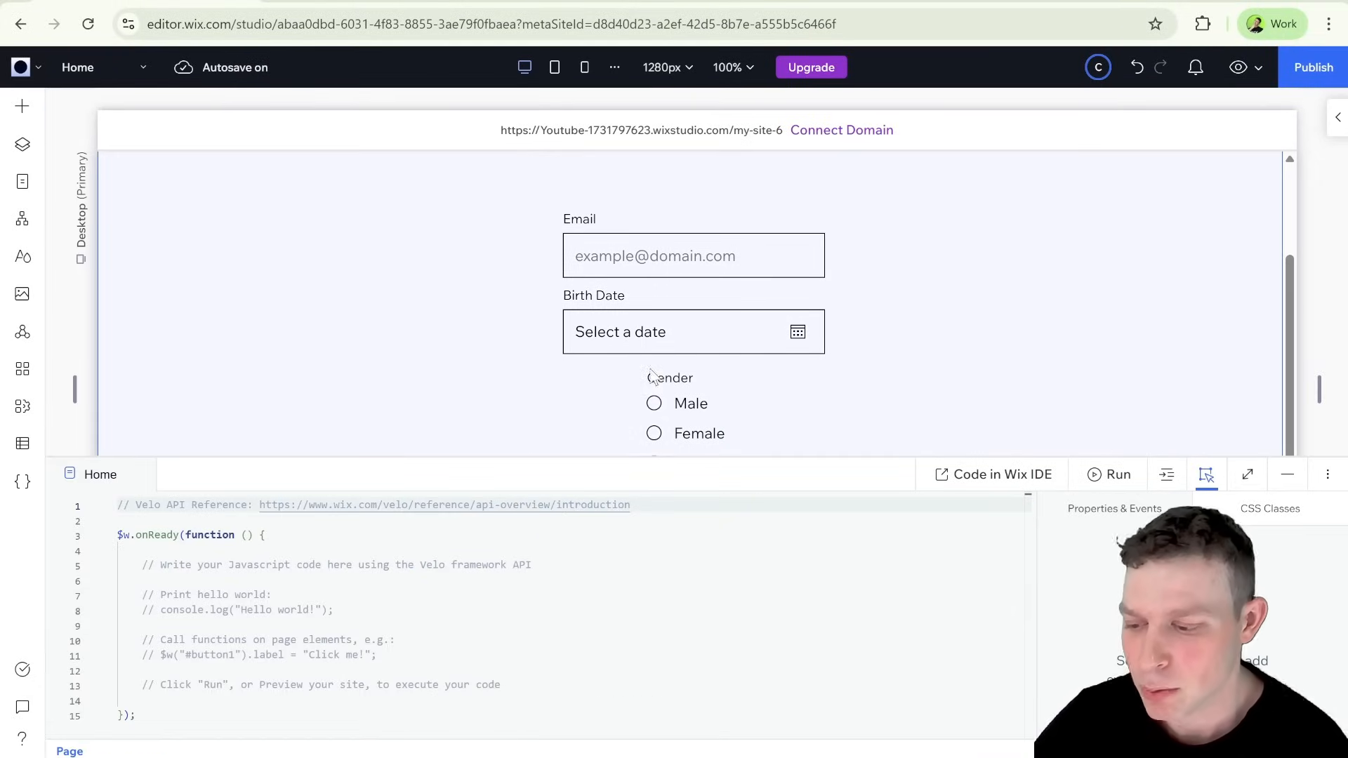
Step: Set the blank text input below the Gender options to be Collapsed by default
scroll(650, 371, down, 1)
double_click(709, 473)
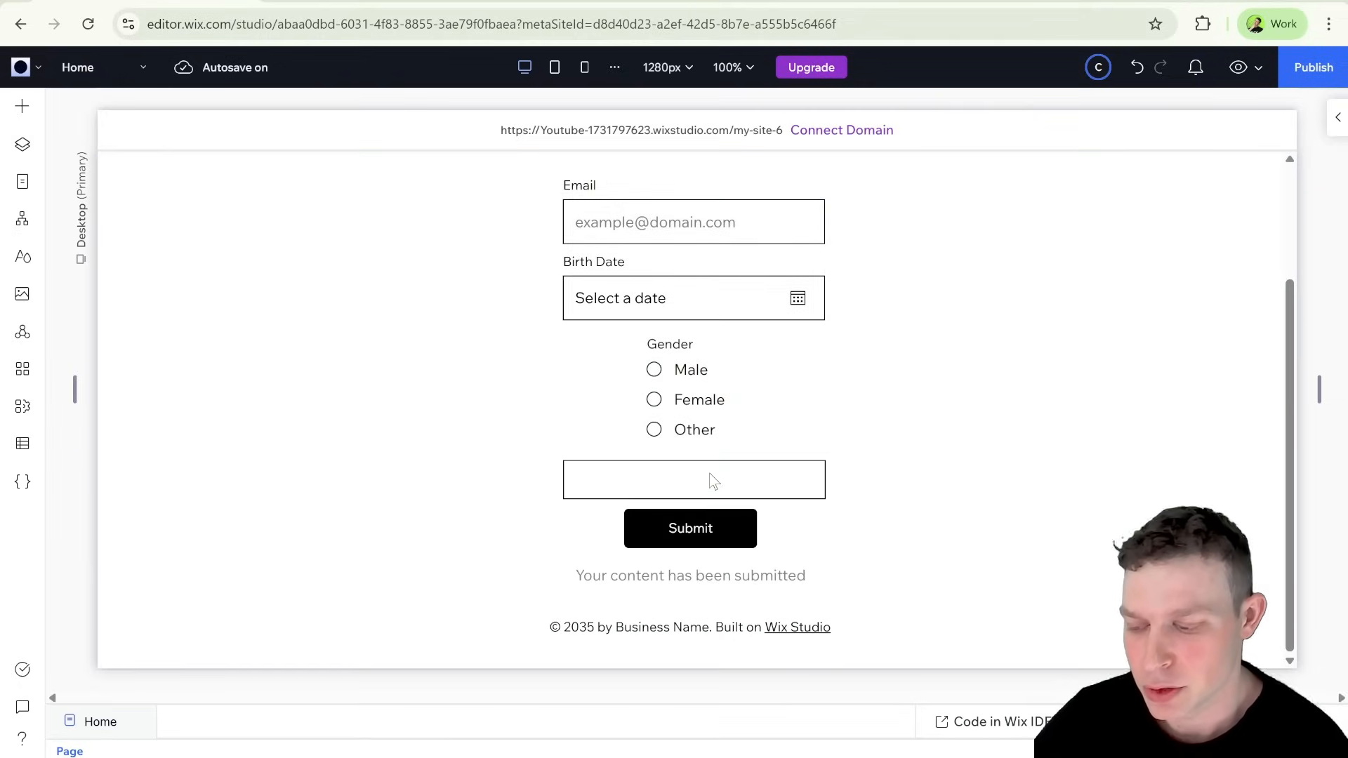
click(671, 477)
click(693, 471)
click(693, 471)
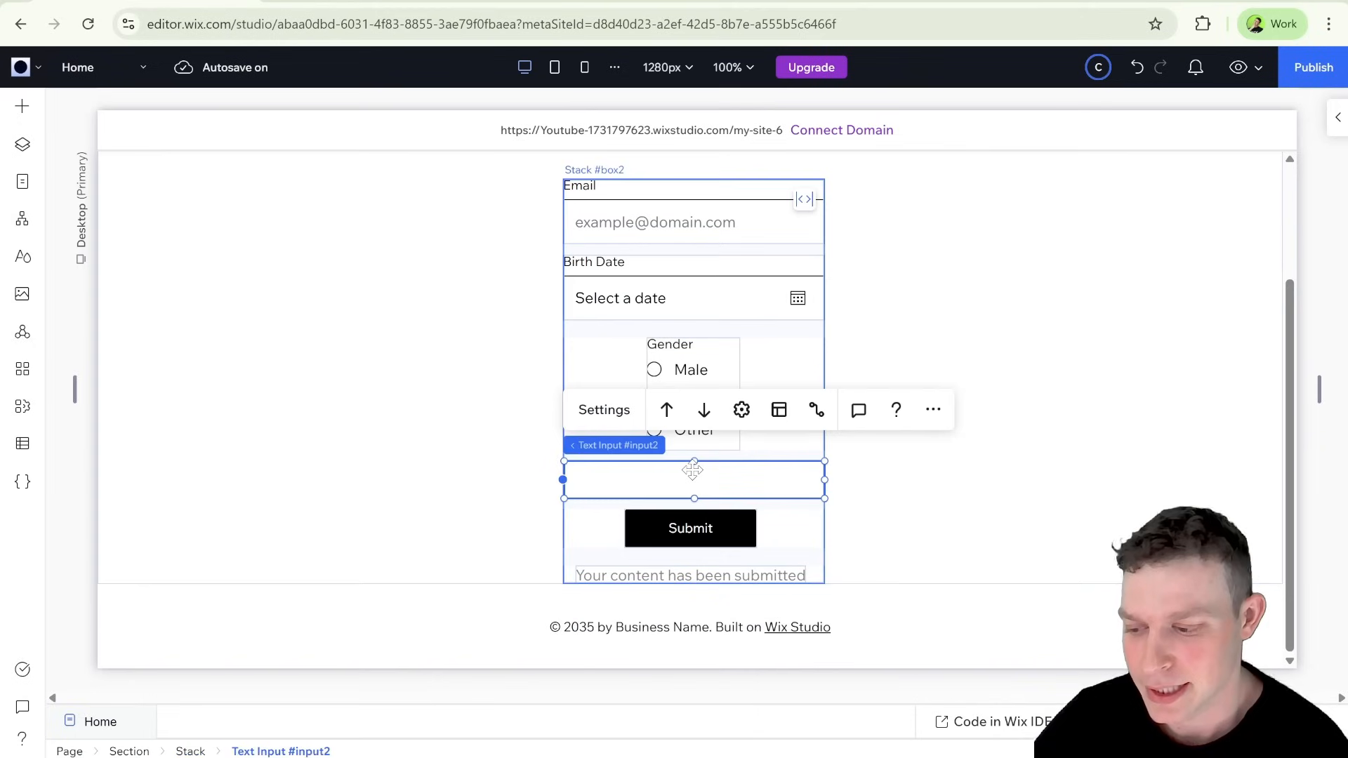
double_click(832, 730)
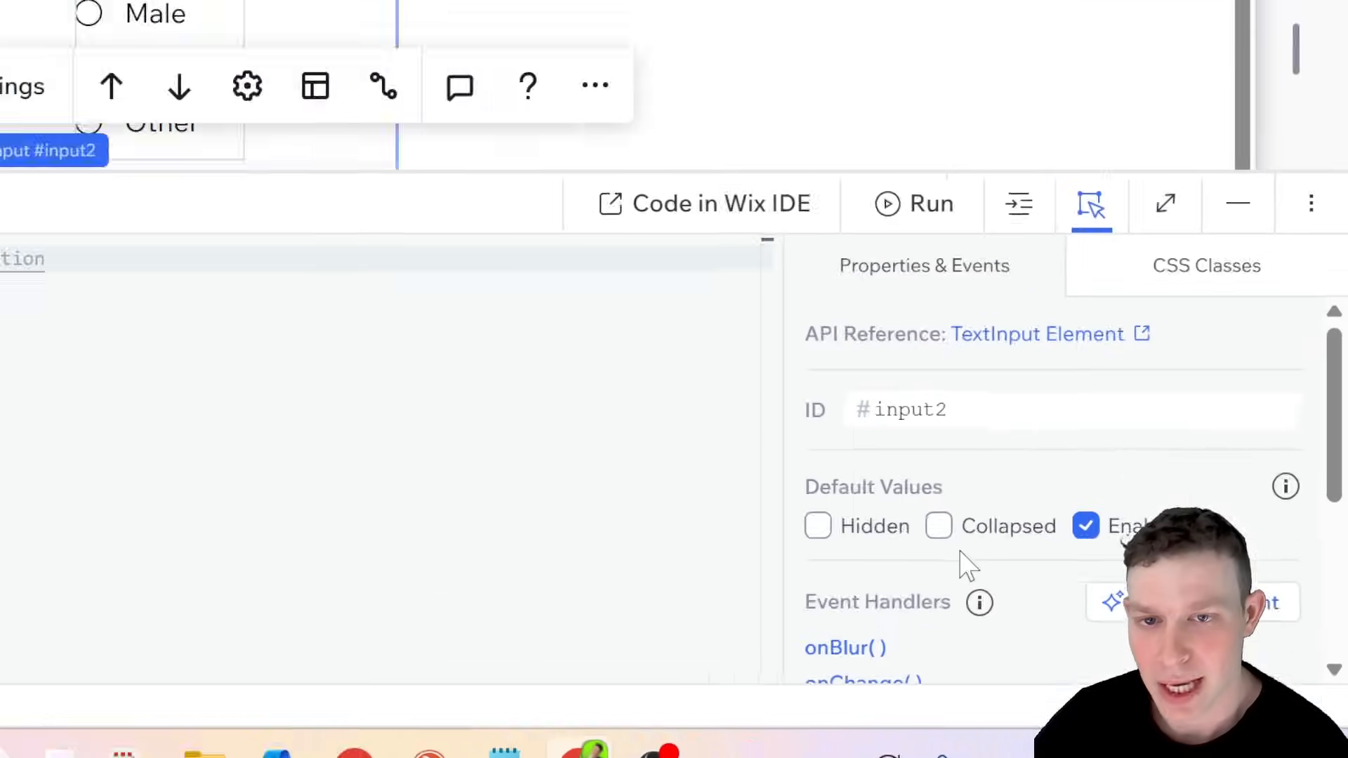
click(891, 500)
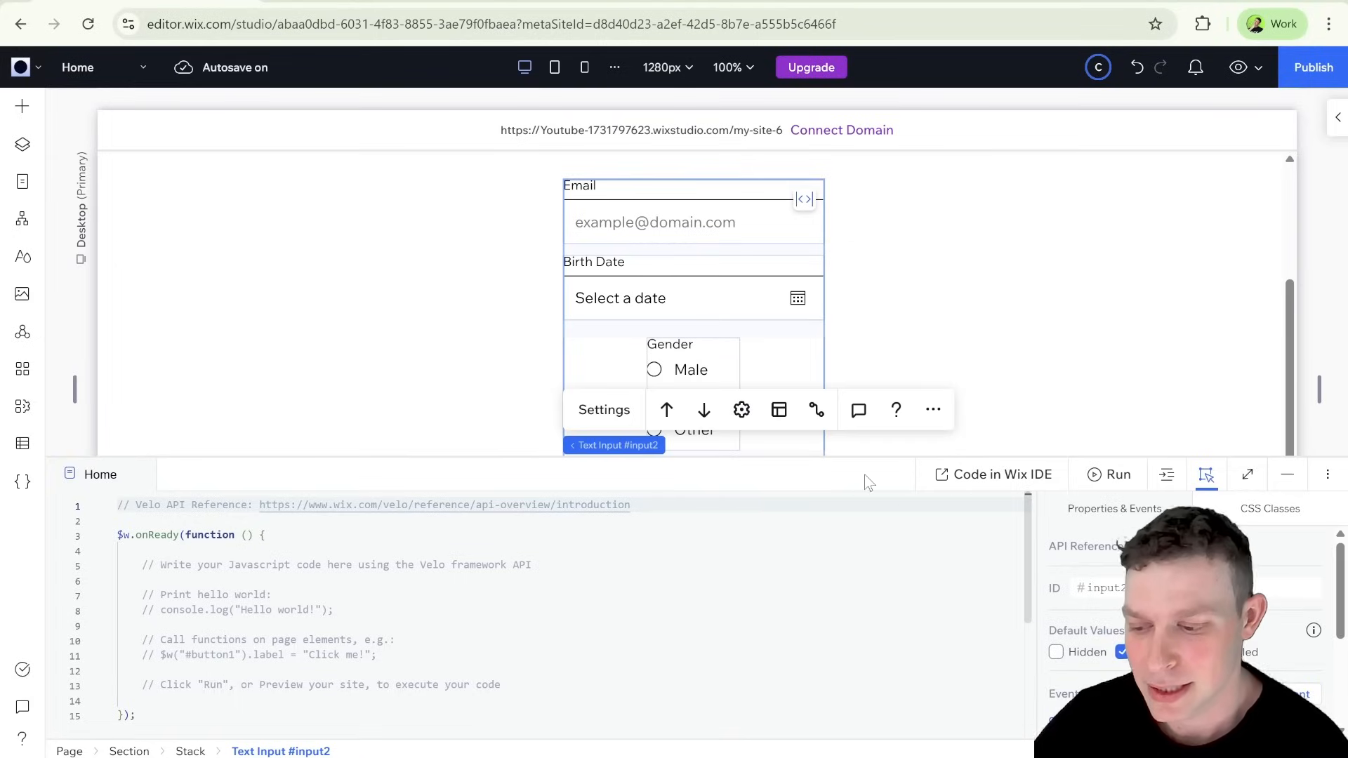
click(865, 474)
click(956, 444)
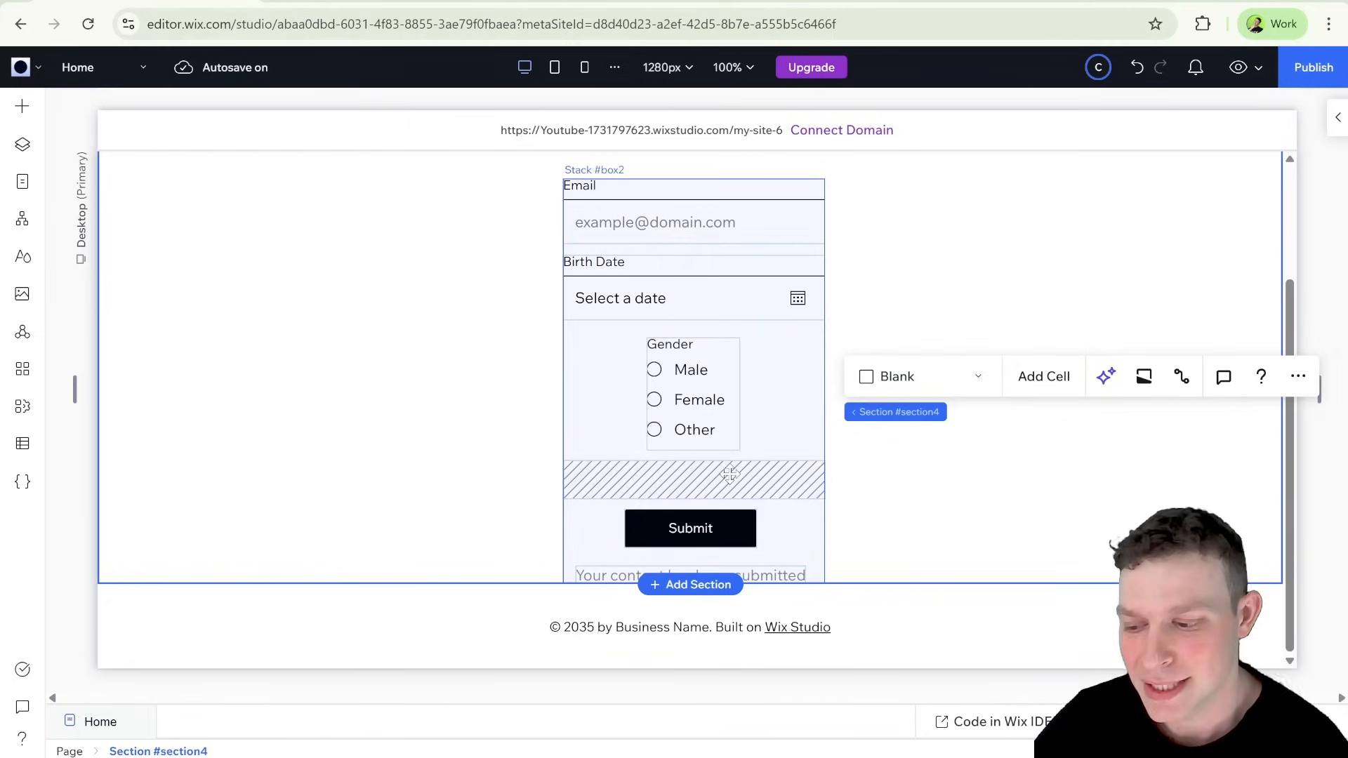
Step: Preview the site to check the form with the collapsed input, and return to editing
click(708, 474)
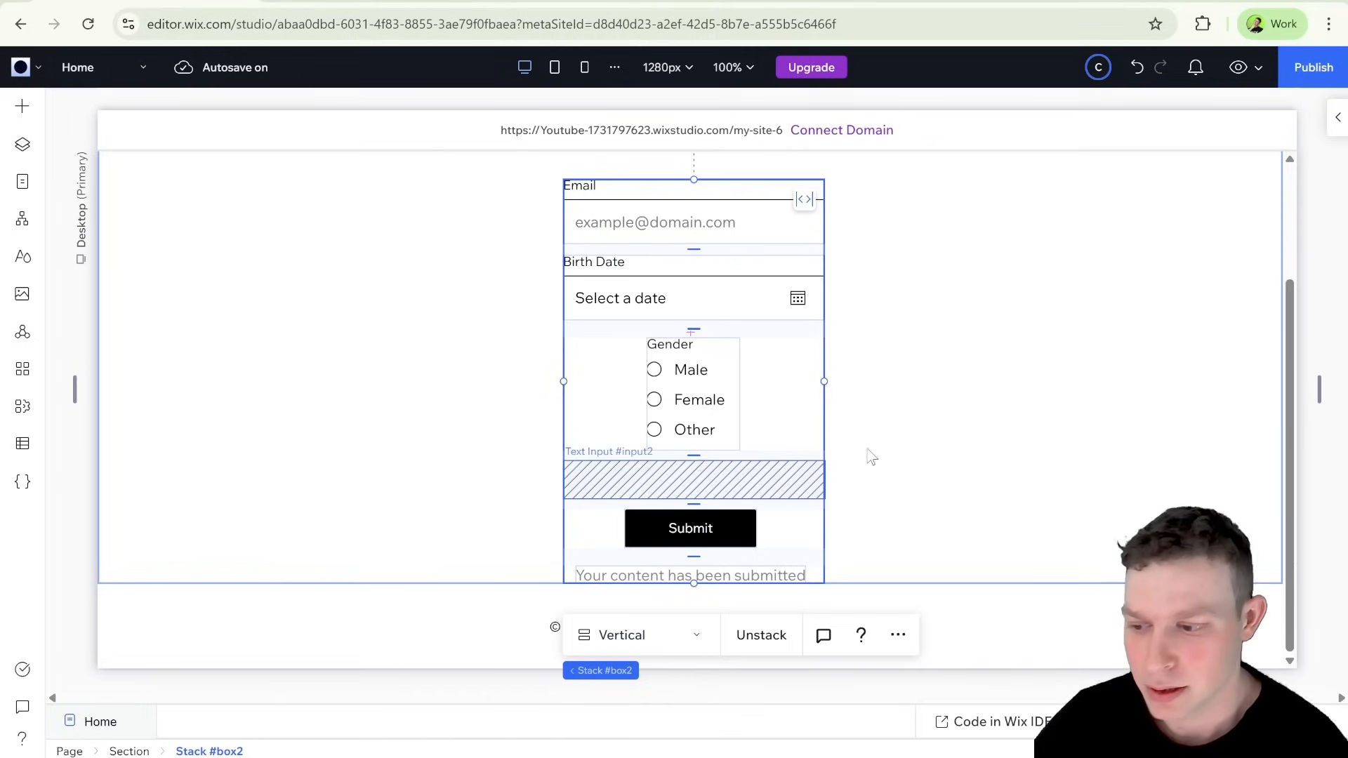
click(1238, 67)
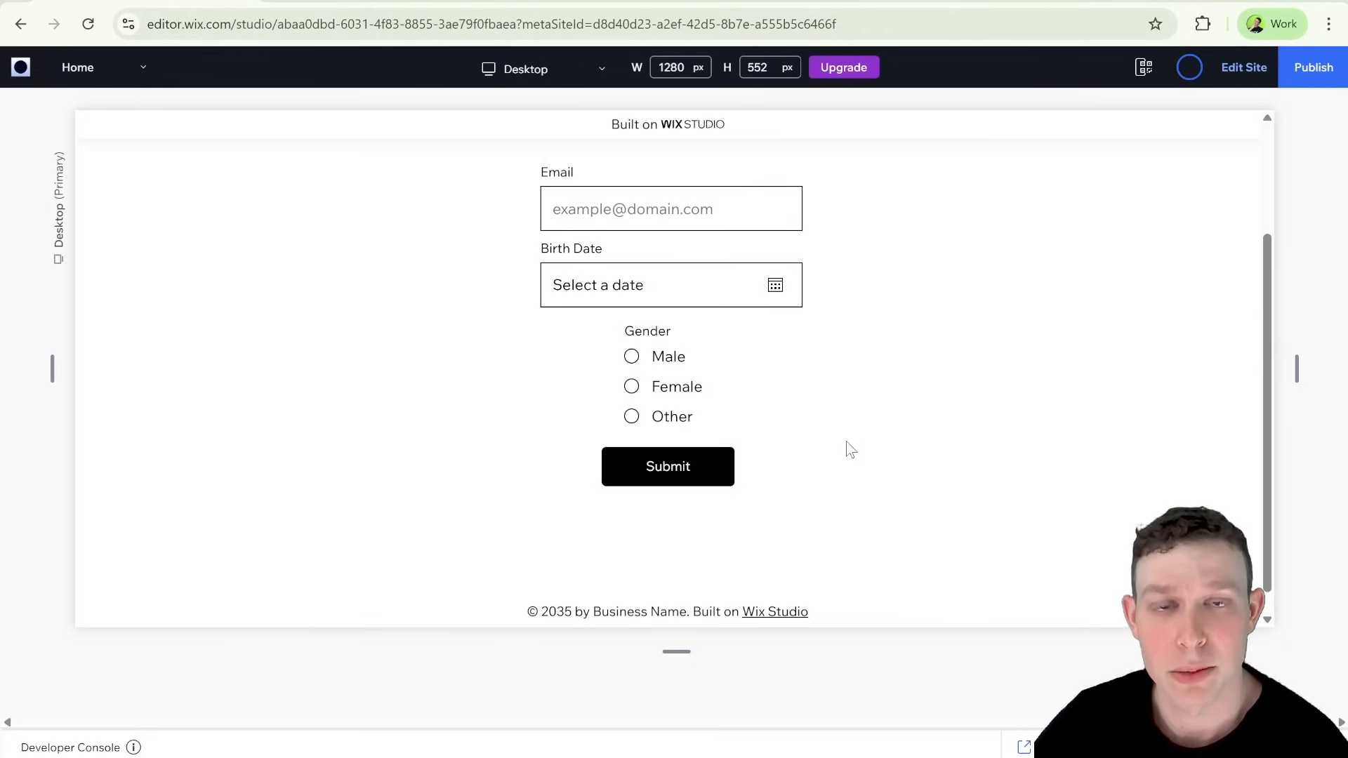
click(1239, 87)
click(713, 456)
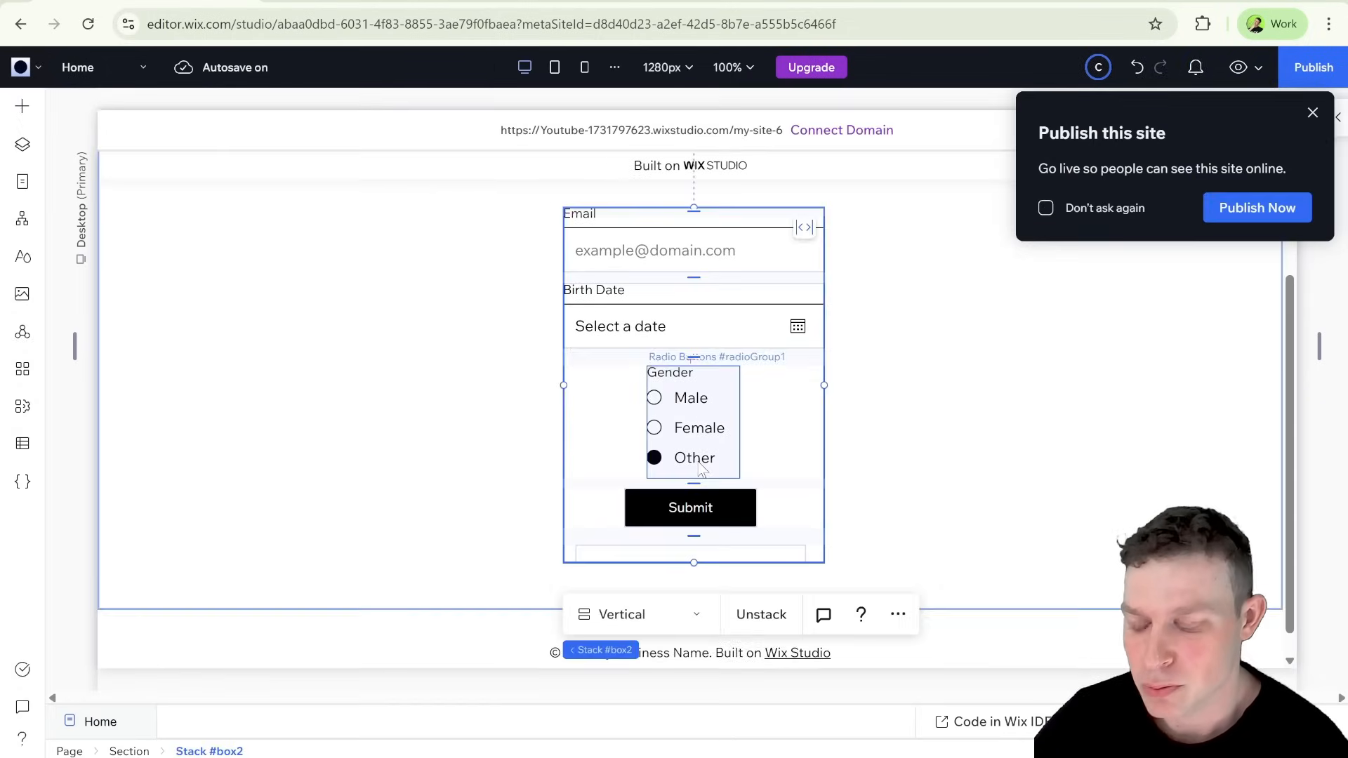
click(713, 412)
scroll(713, 450, up, 1)
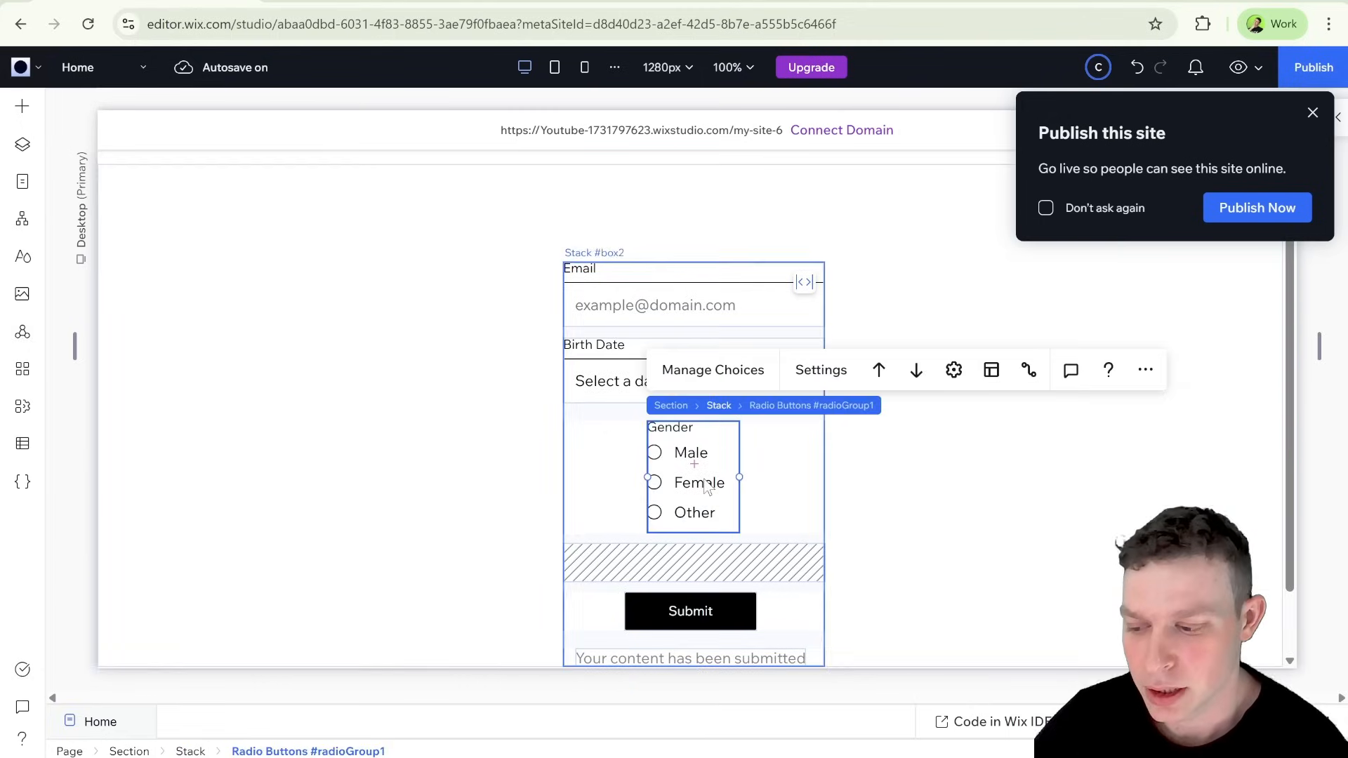
click(728, 569)
scroll(894, 443, down, 2)
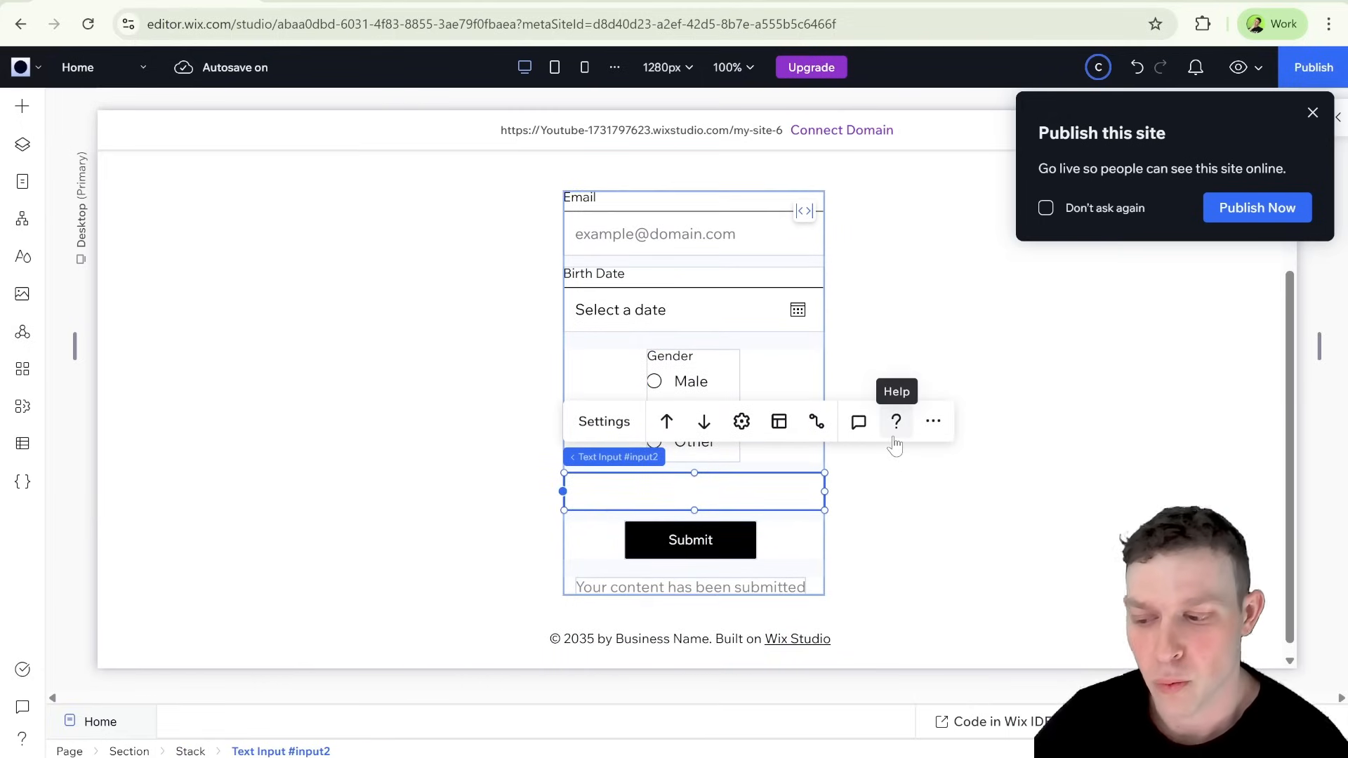
Step: Change the Gender radio buttons' element ID to genderRadioGroup
click(702, 407)
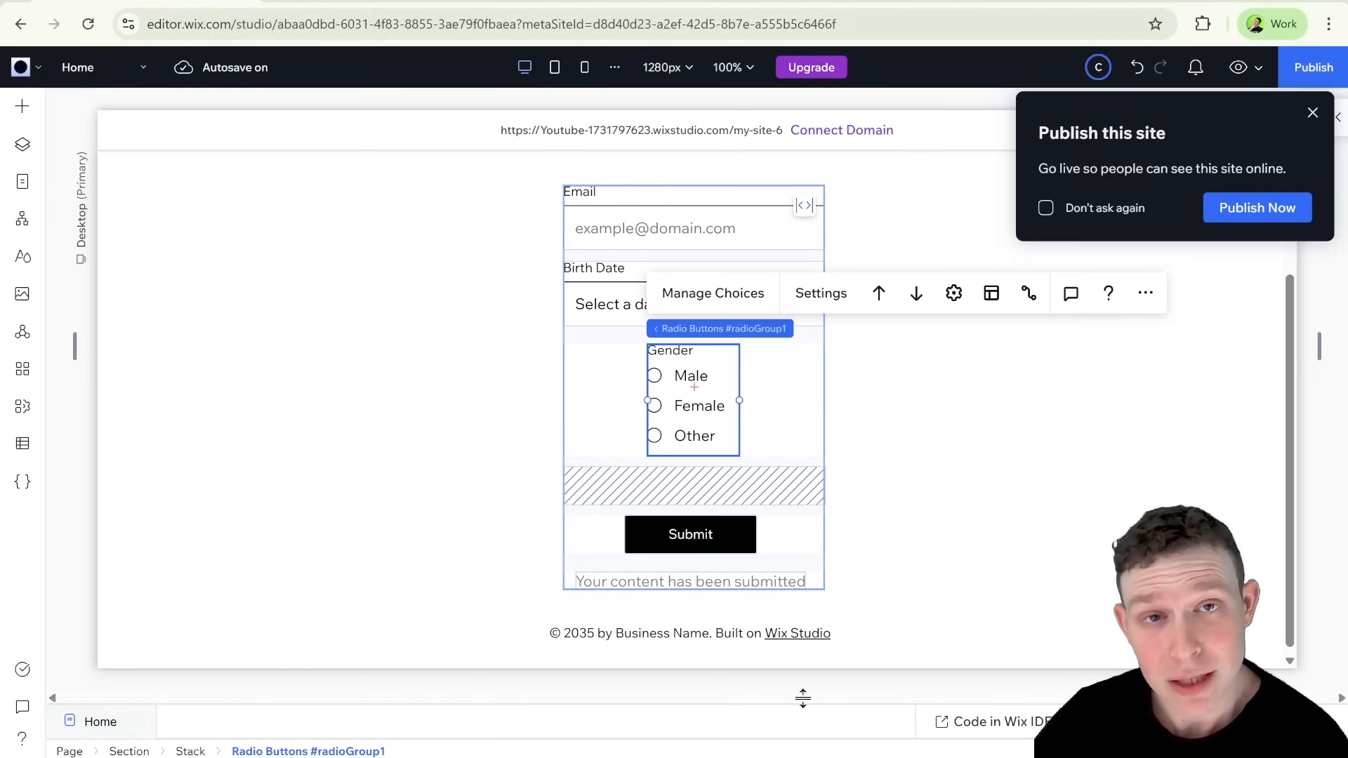
click(822, 727)
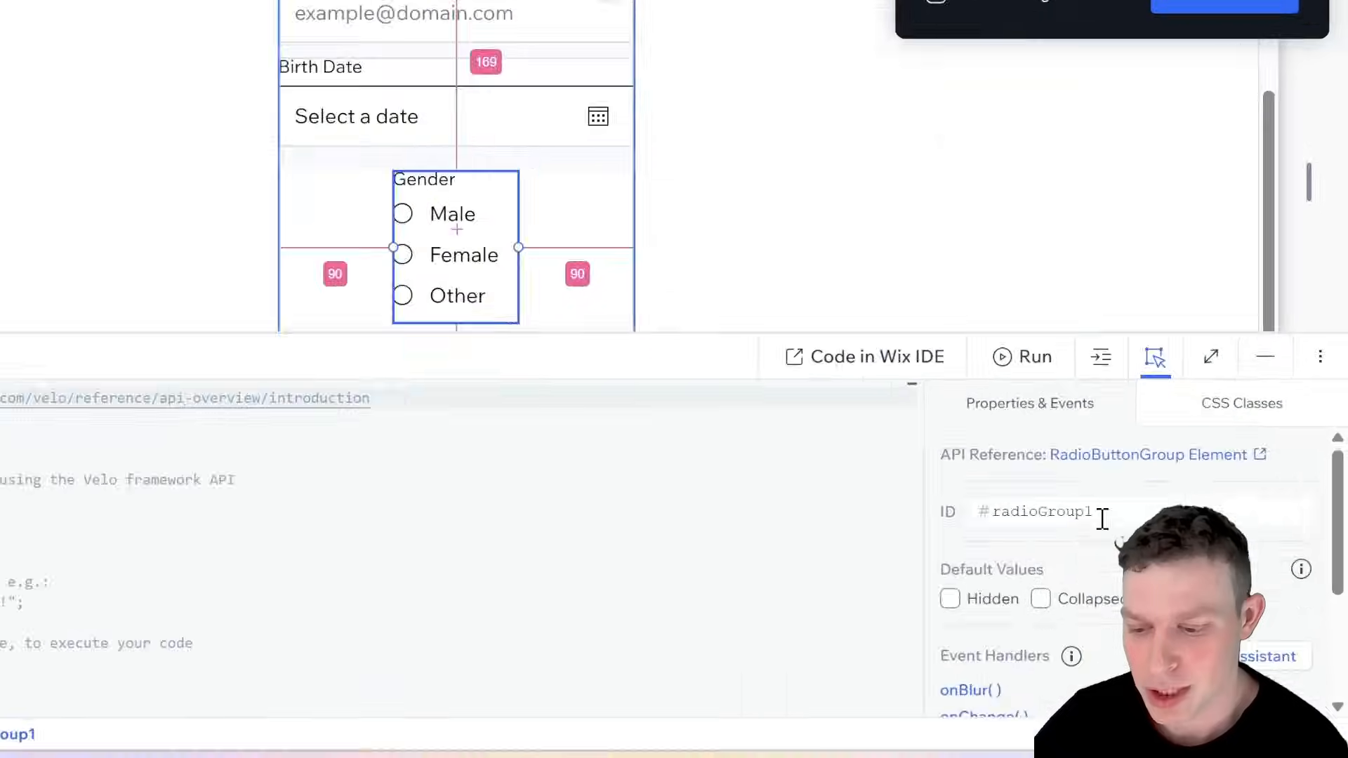
double_click(1101, 518)
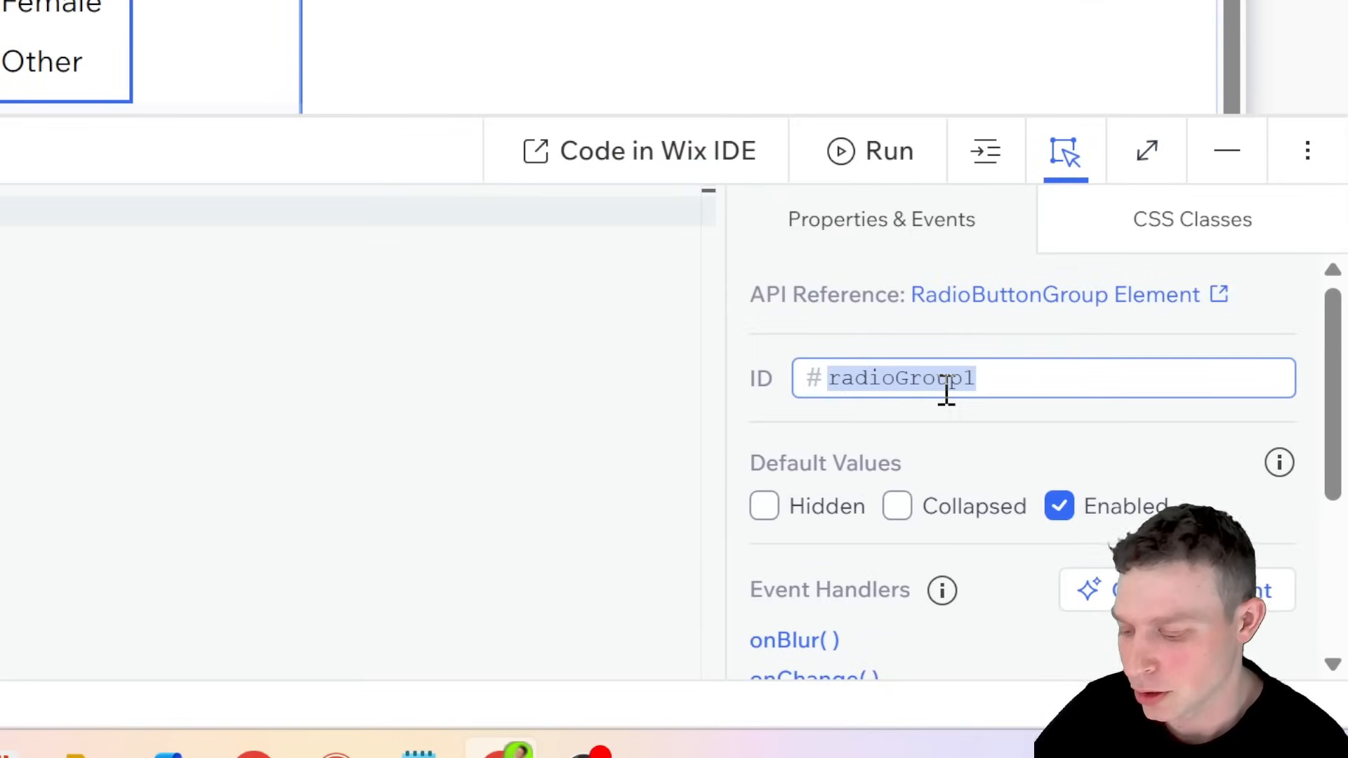
text(gender)
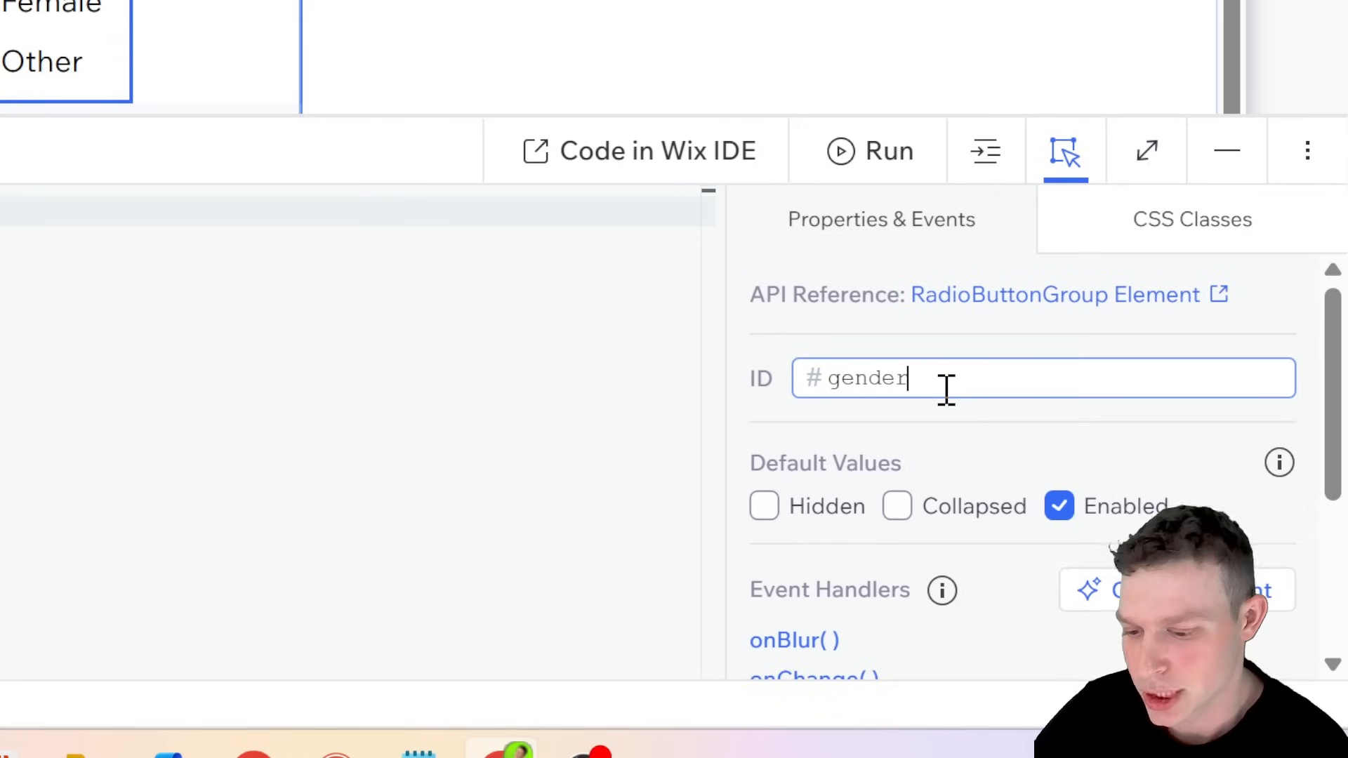
text(Radio)
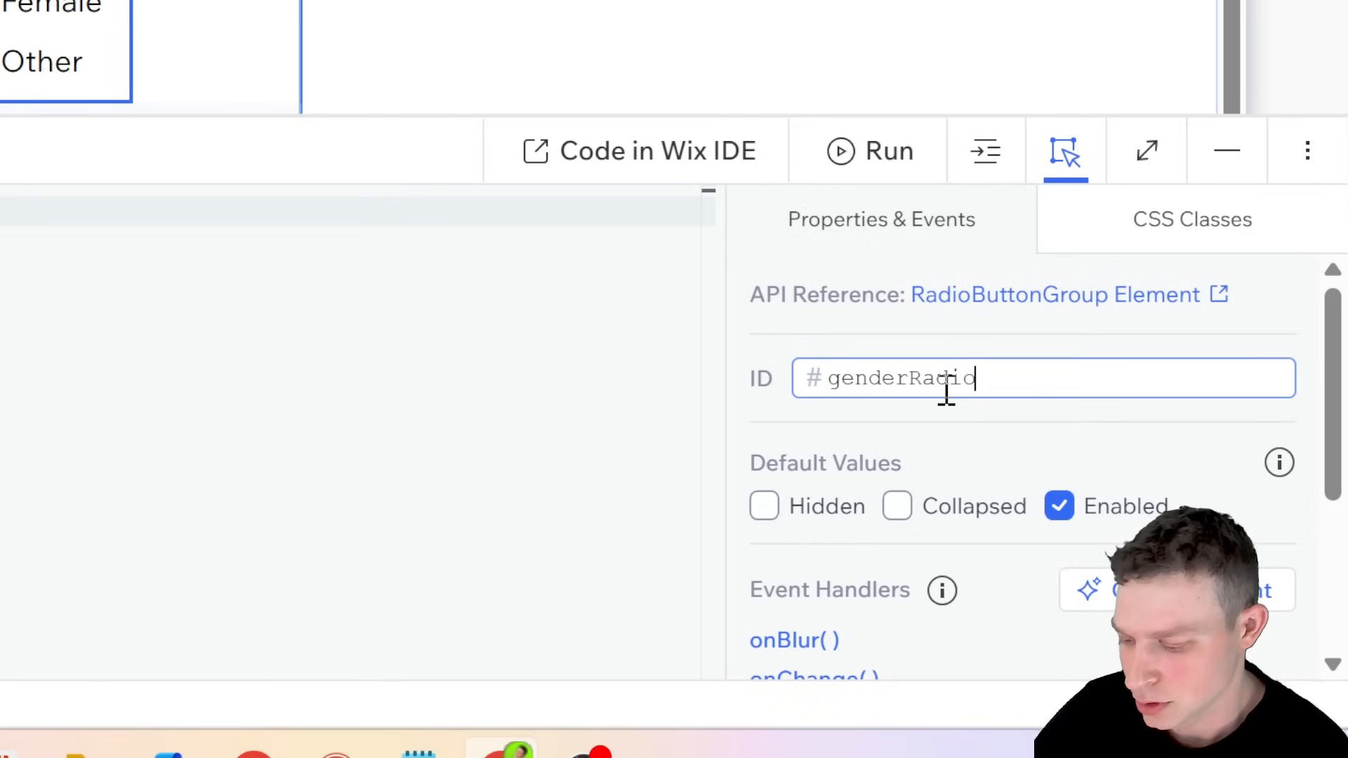
text(Group)
key(Return)
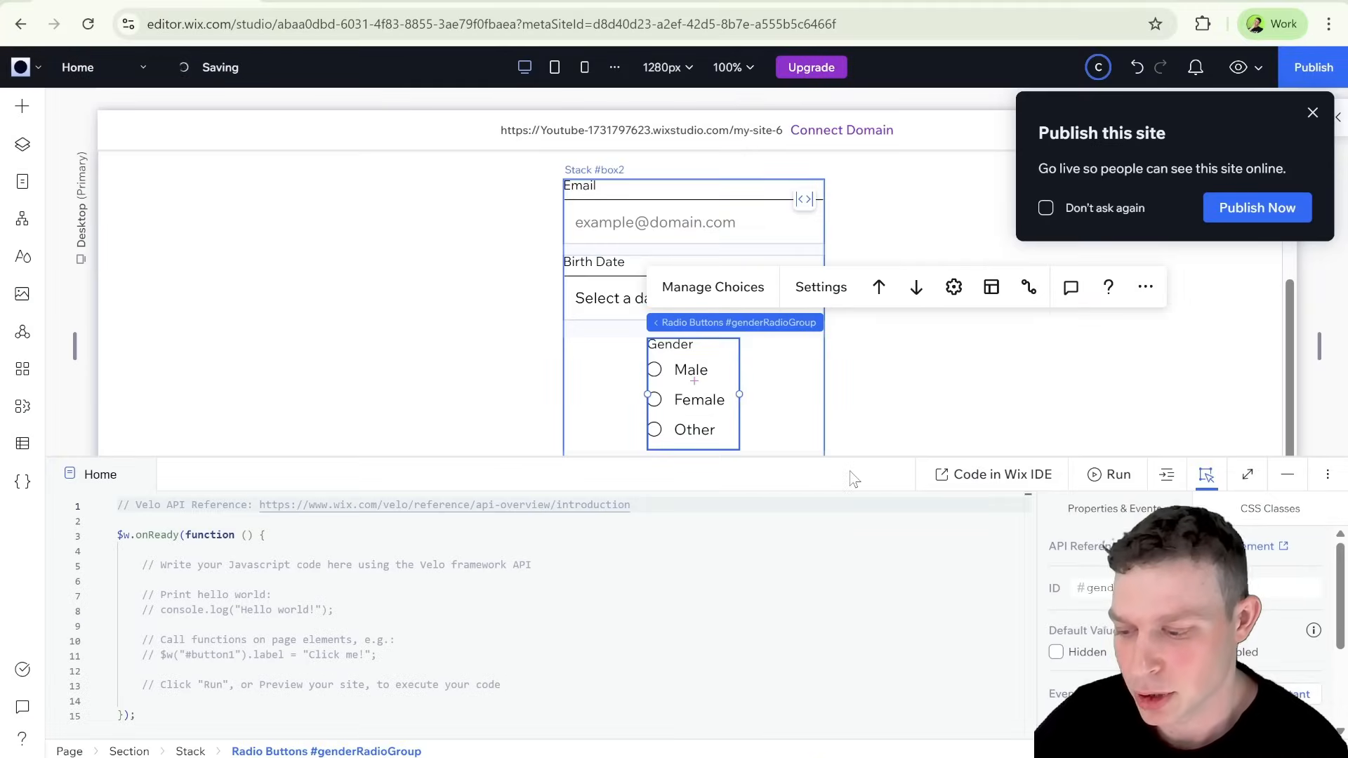
Step: Change the element ID of the collapsed text input below the Gender options to otherInput
click(787, 483)
click(730, 480)
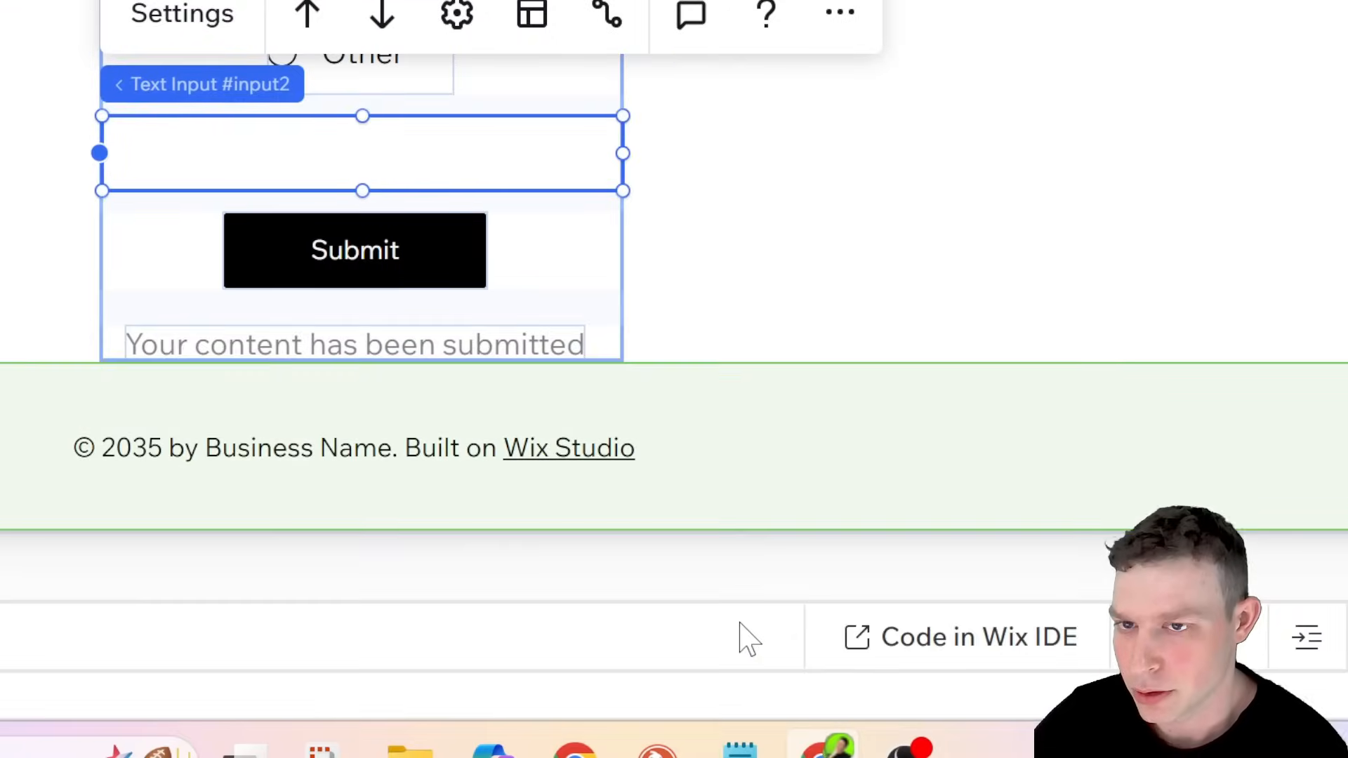
click(748, 639)
double_click(1201, 373)
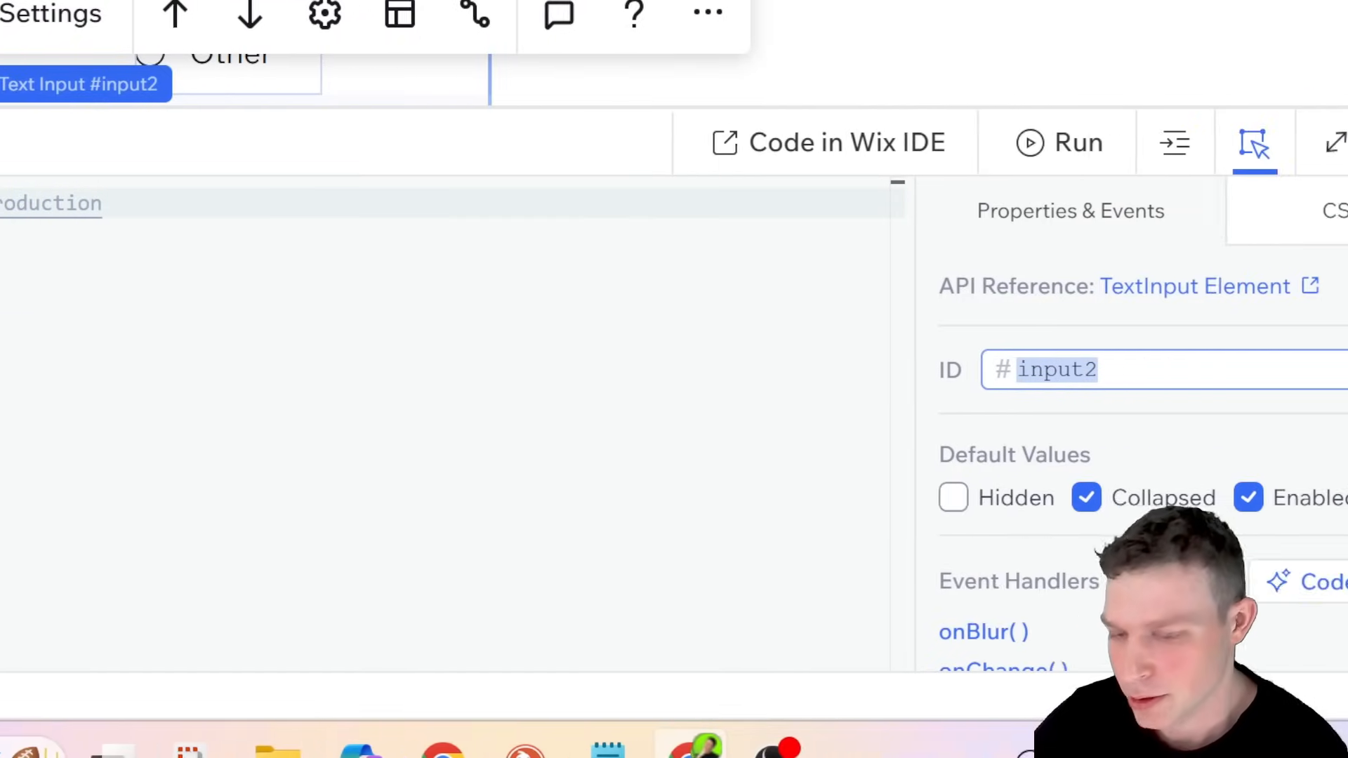
text(oth)
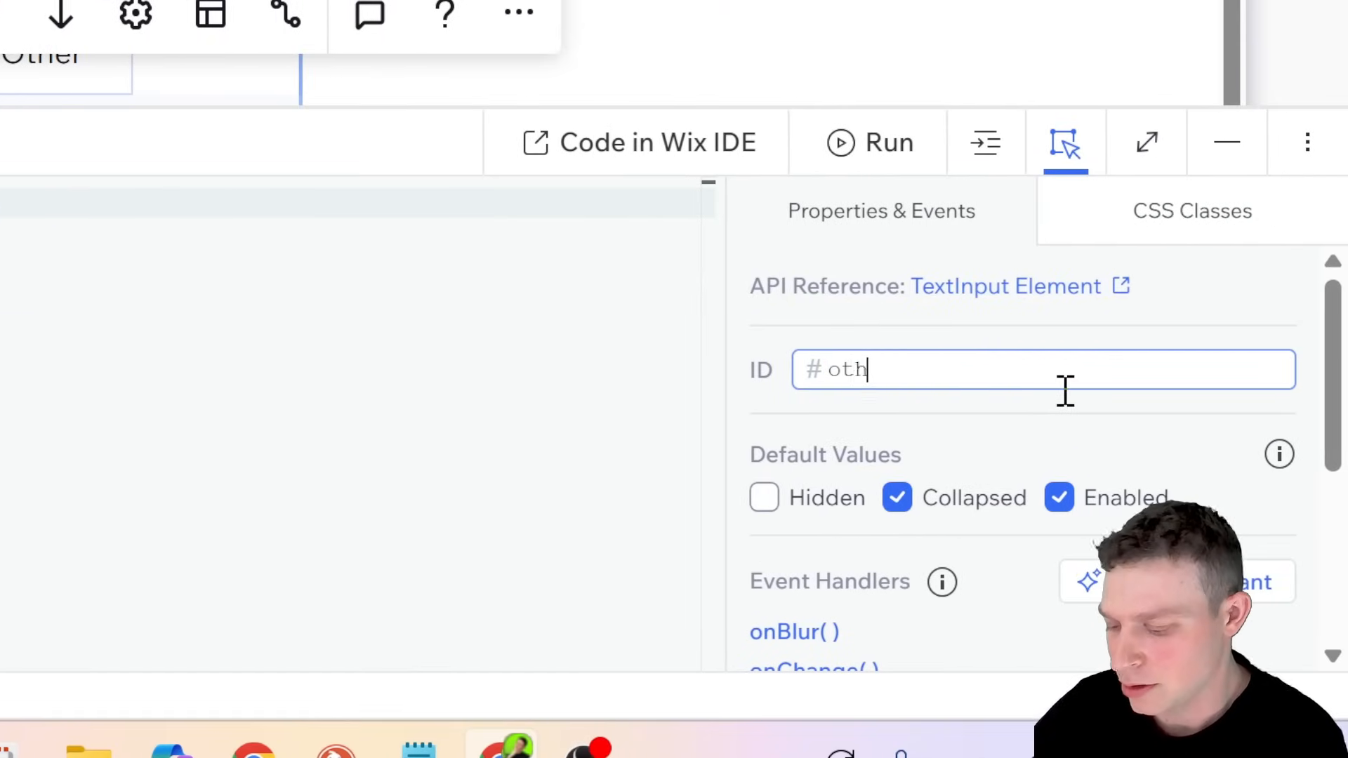
text(erInput)
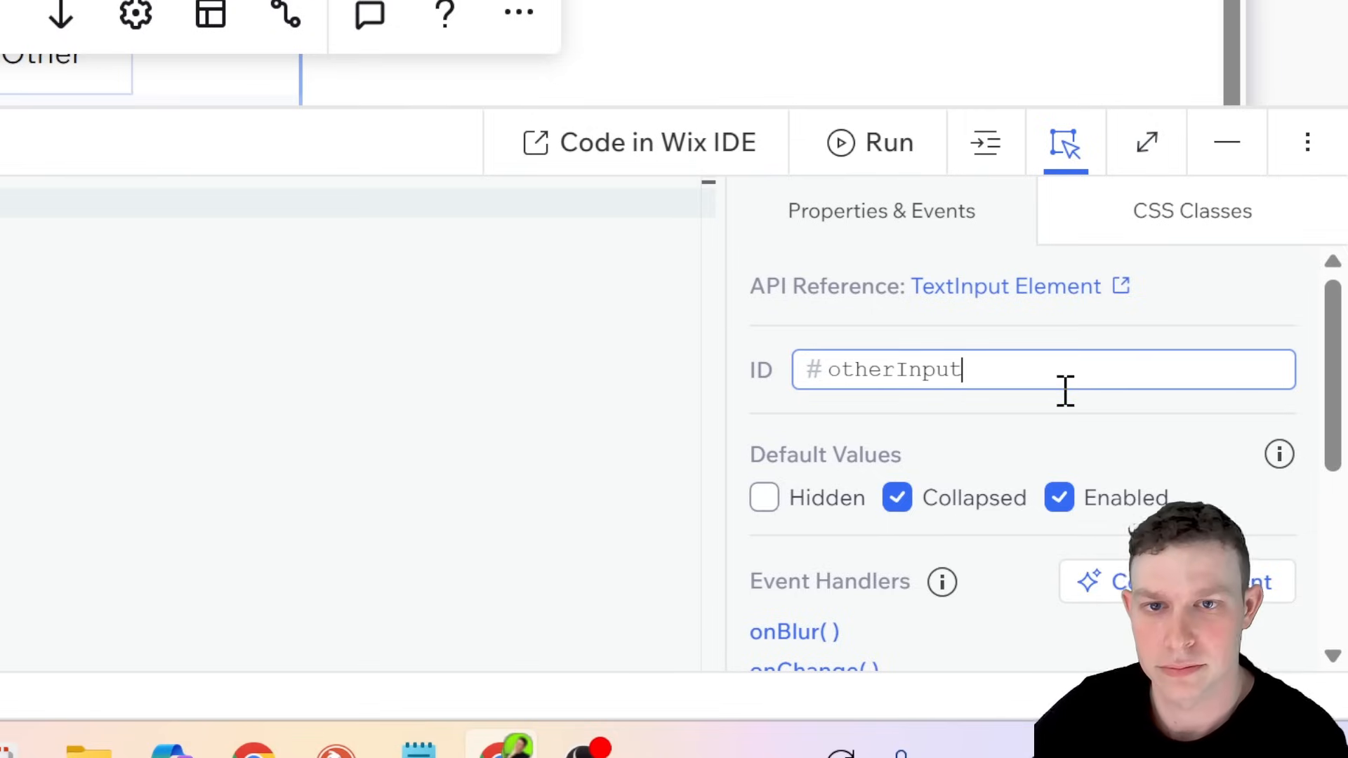
key(Return)
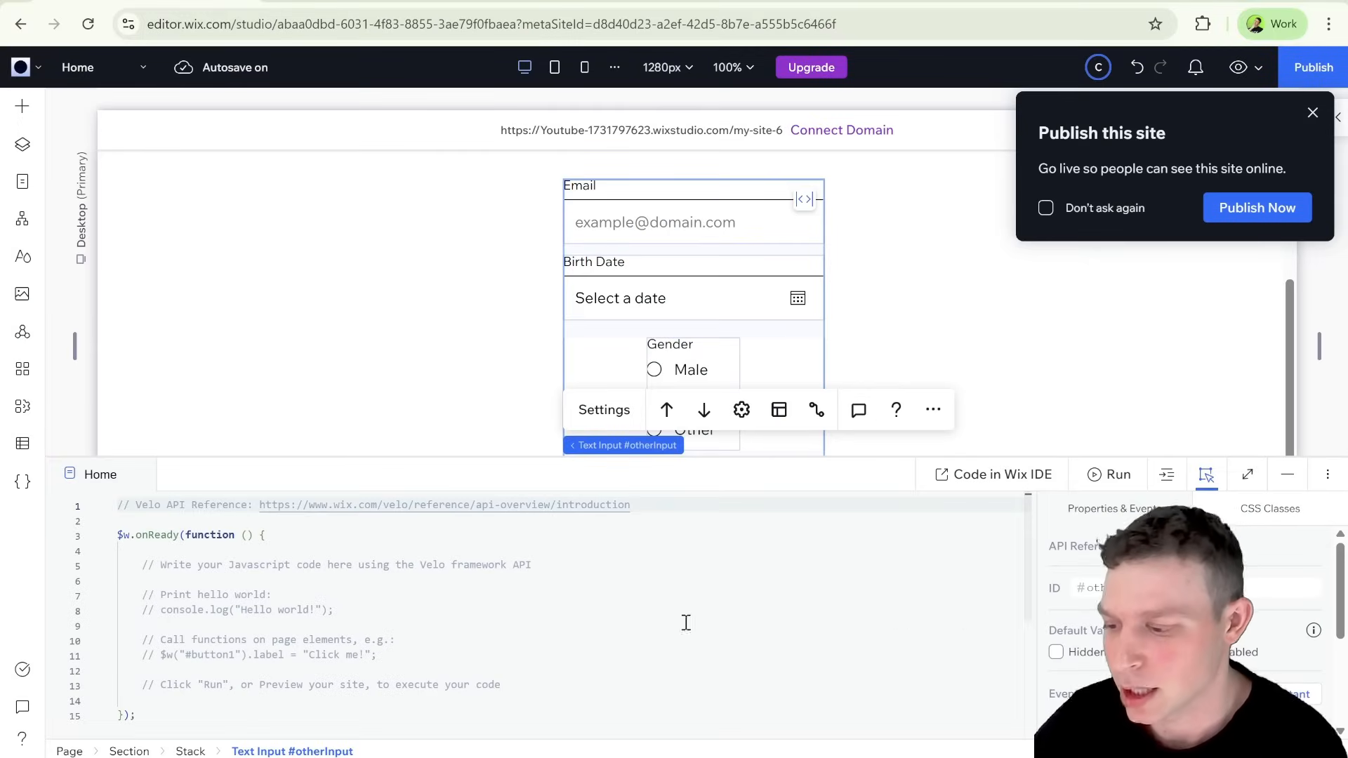
Step: Delete all the default comments from the Home page code, keeping only the empty $w.onReady function
click(538, 605)
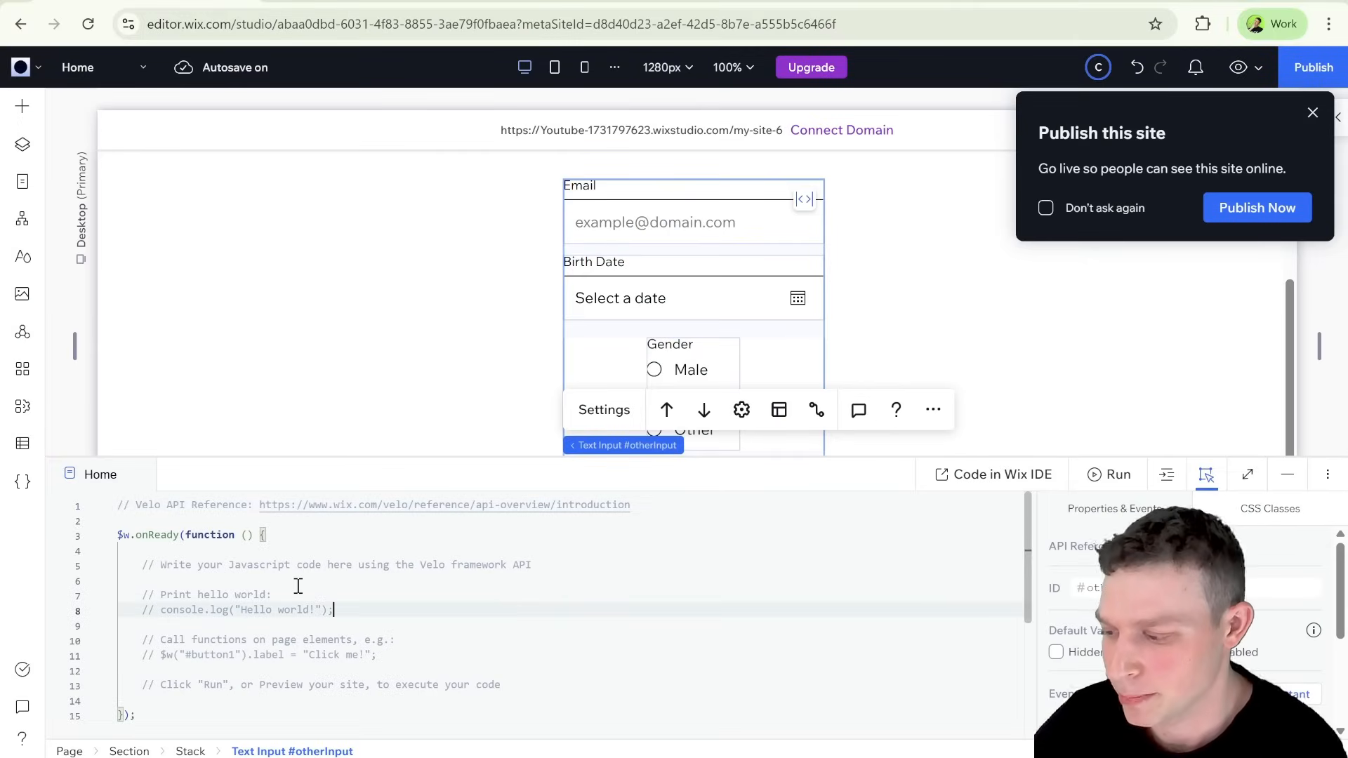
drag(506, 684, 127, 569)
key(BackSpace)
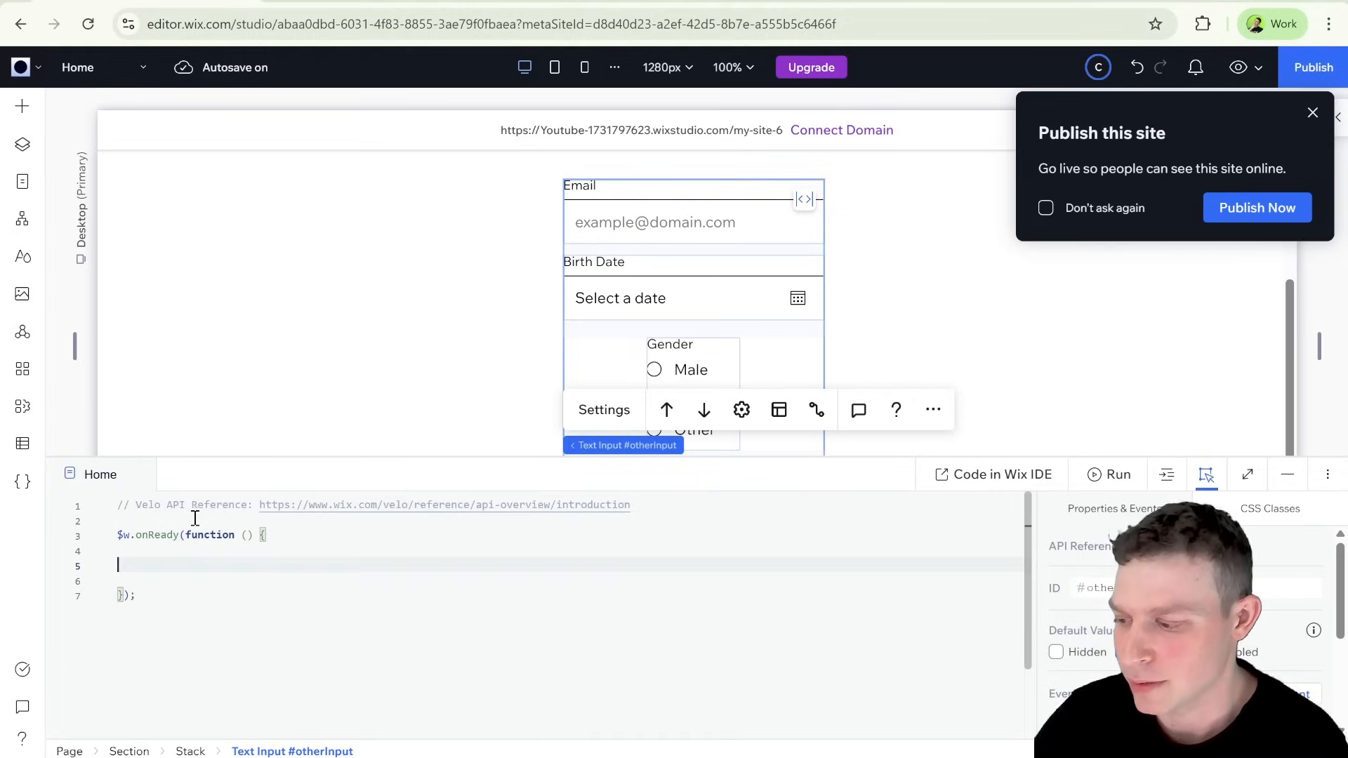
triple_click(200, 505)
key(BackSpace)
click(173, 549)
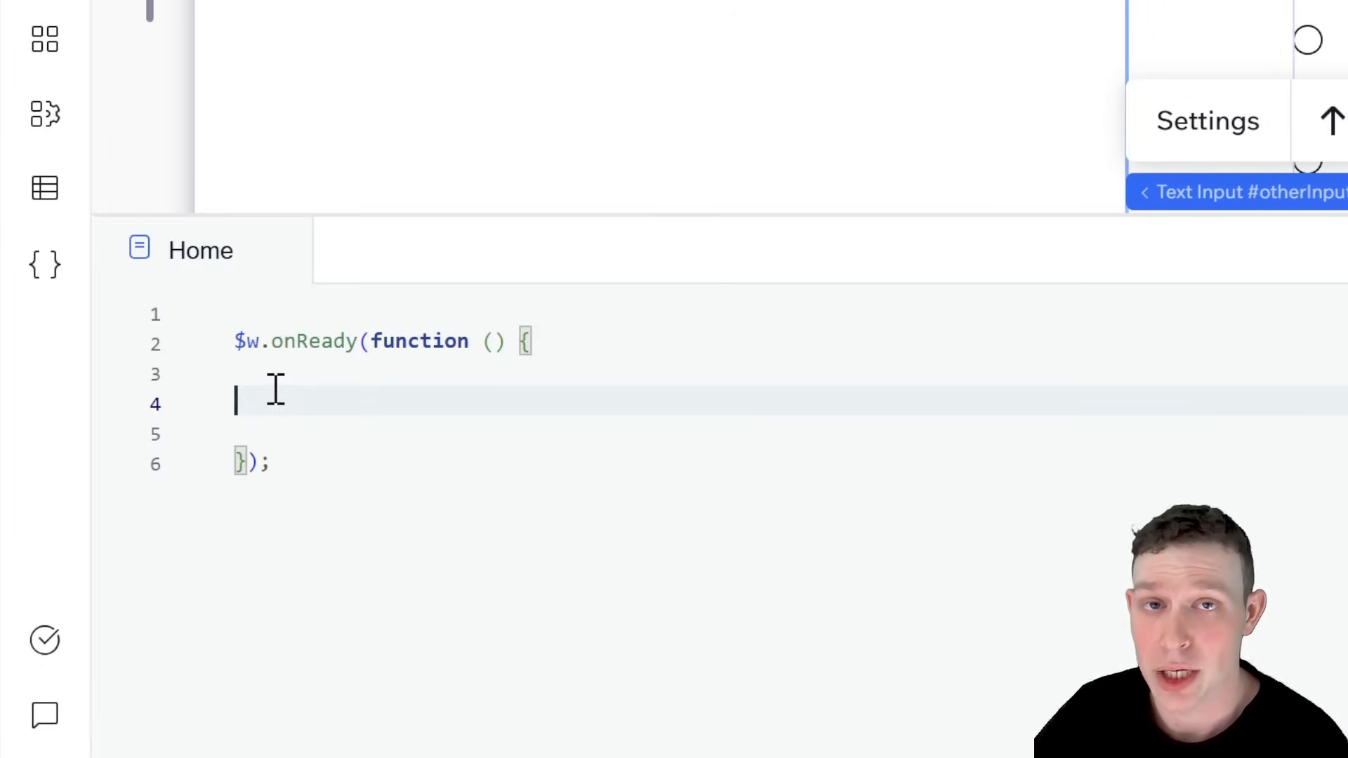
Step: Add a $w("#genderRadioGroup") selector inside the onReady function
text($w("#)
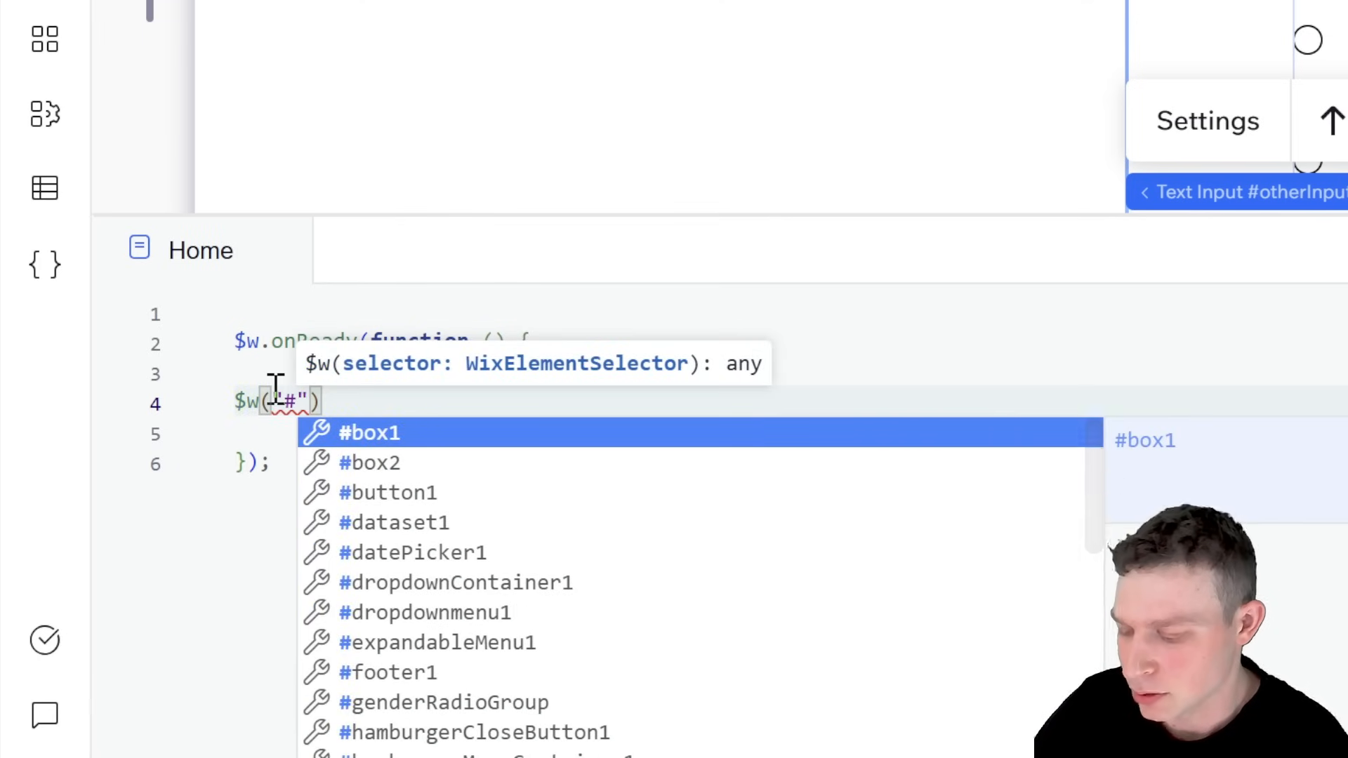
text(r)
key(BackSpace)
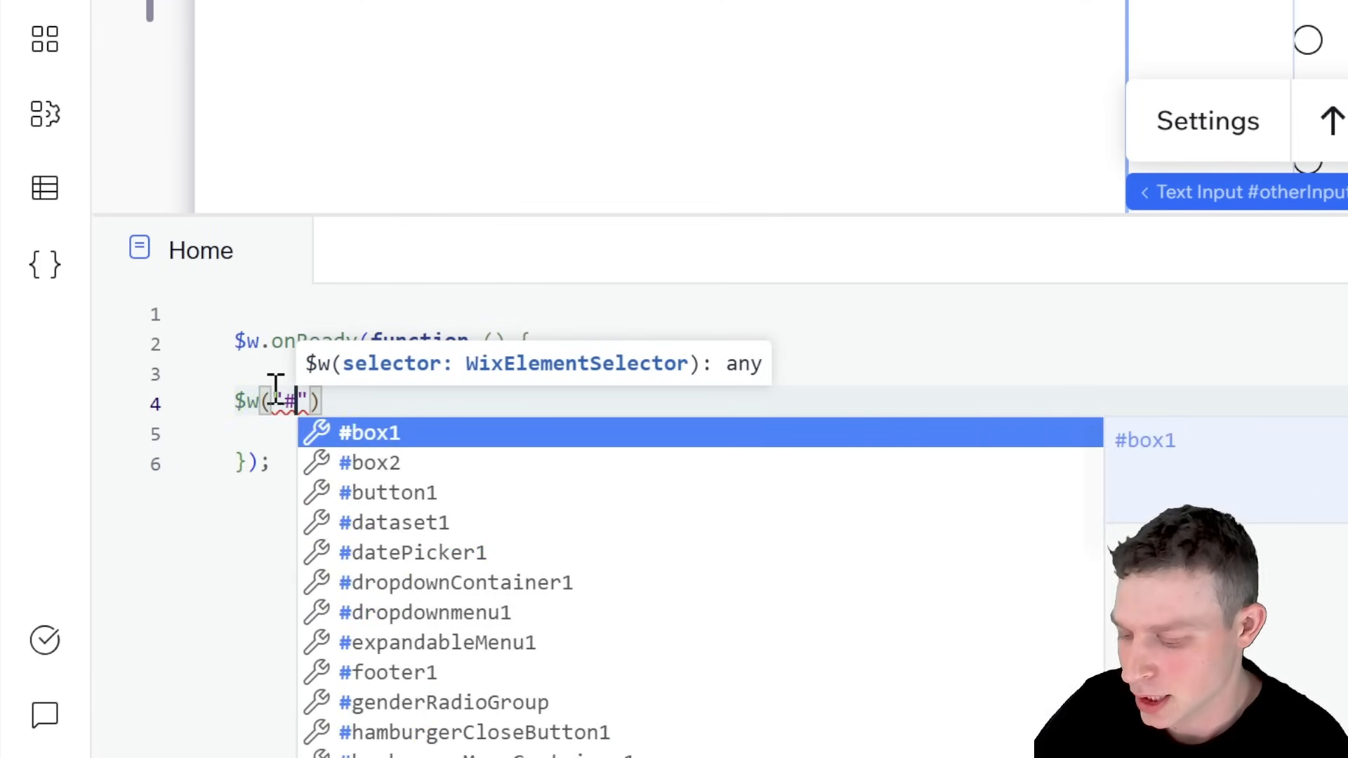
text(grou)
key(Return)
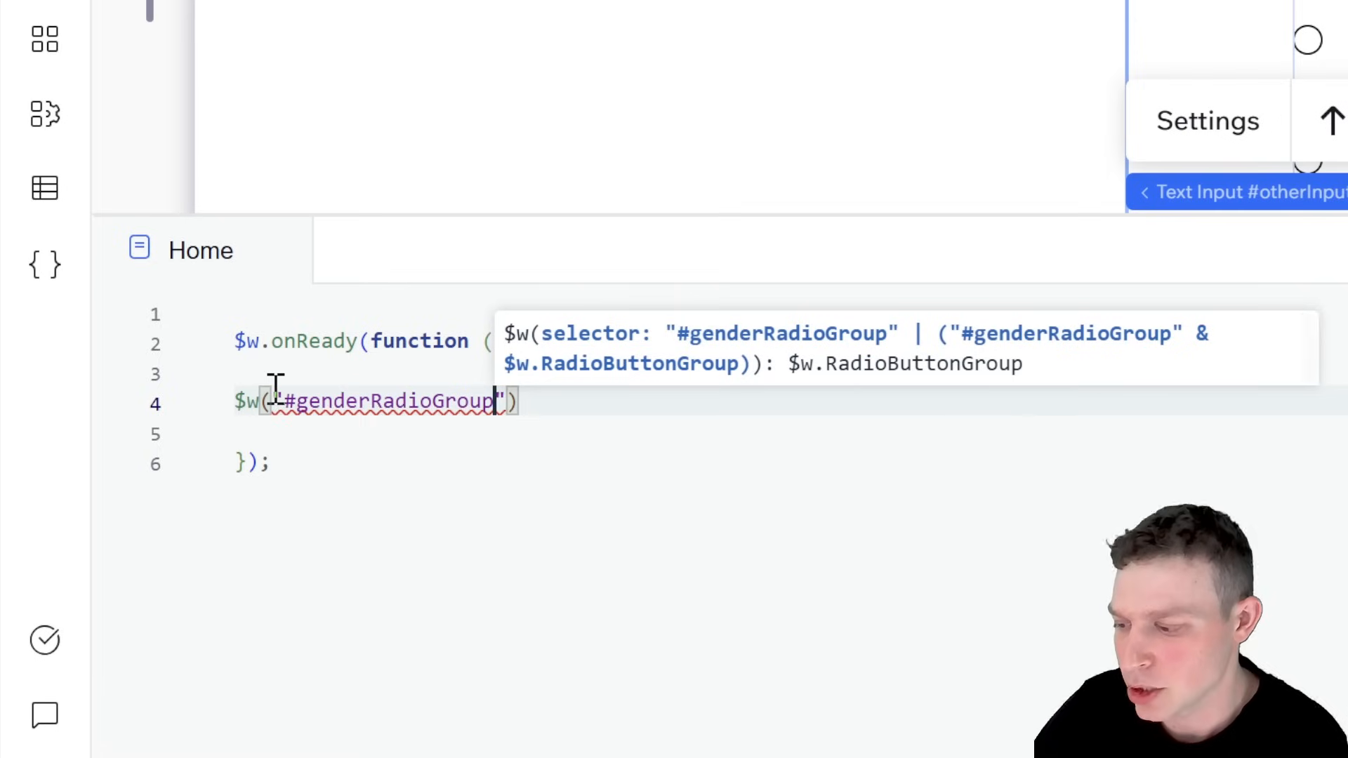
Step: Attach an onChange handler to the #genderRadioGroup selector, using an arrow function with an event parameter
key(Right)
key(Right)
text(.on)
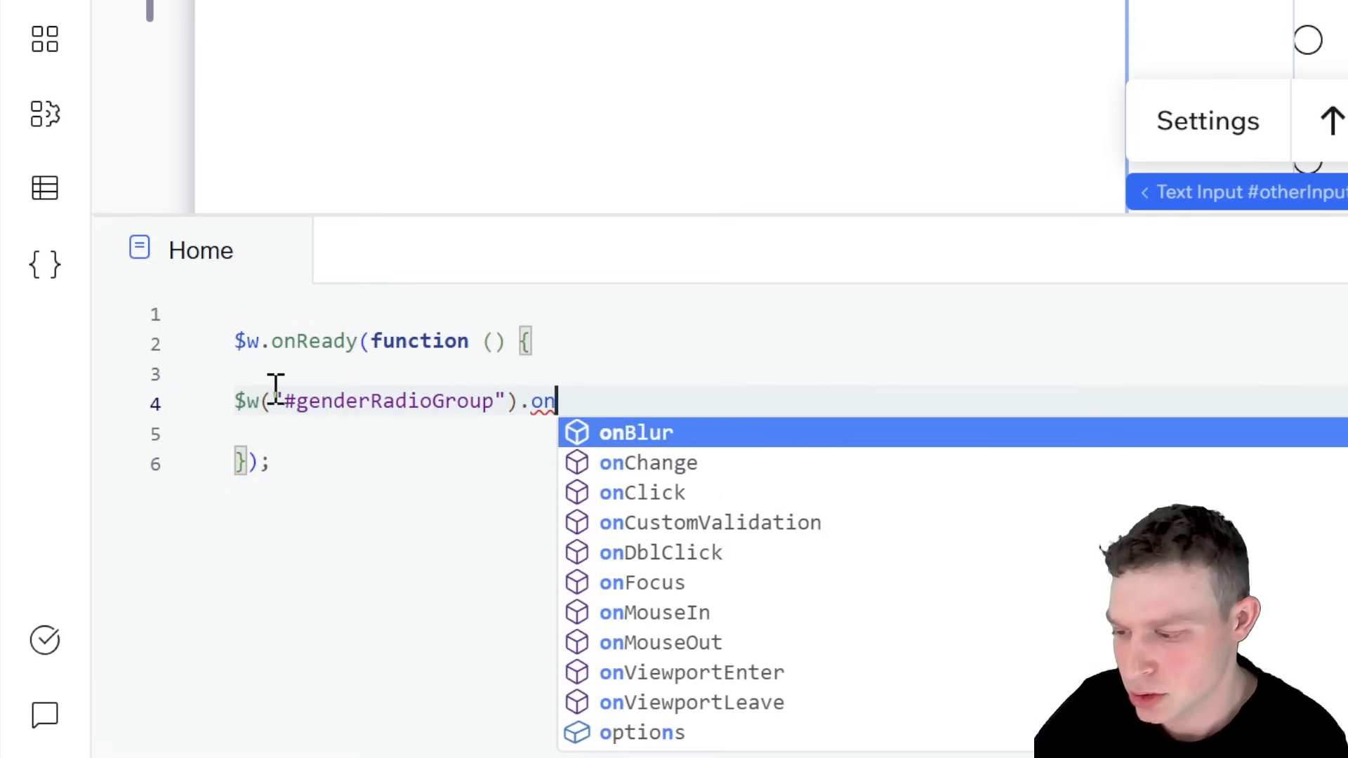
key(Down)
key(Return)
text((())
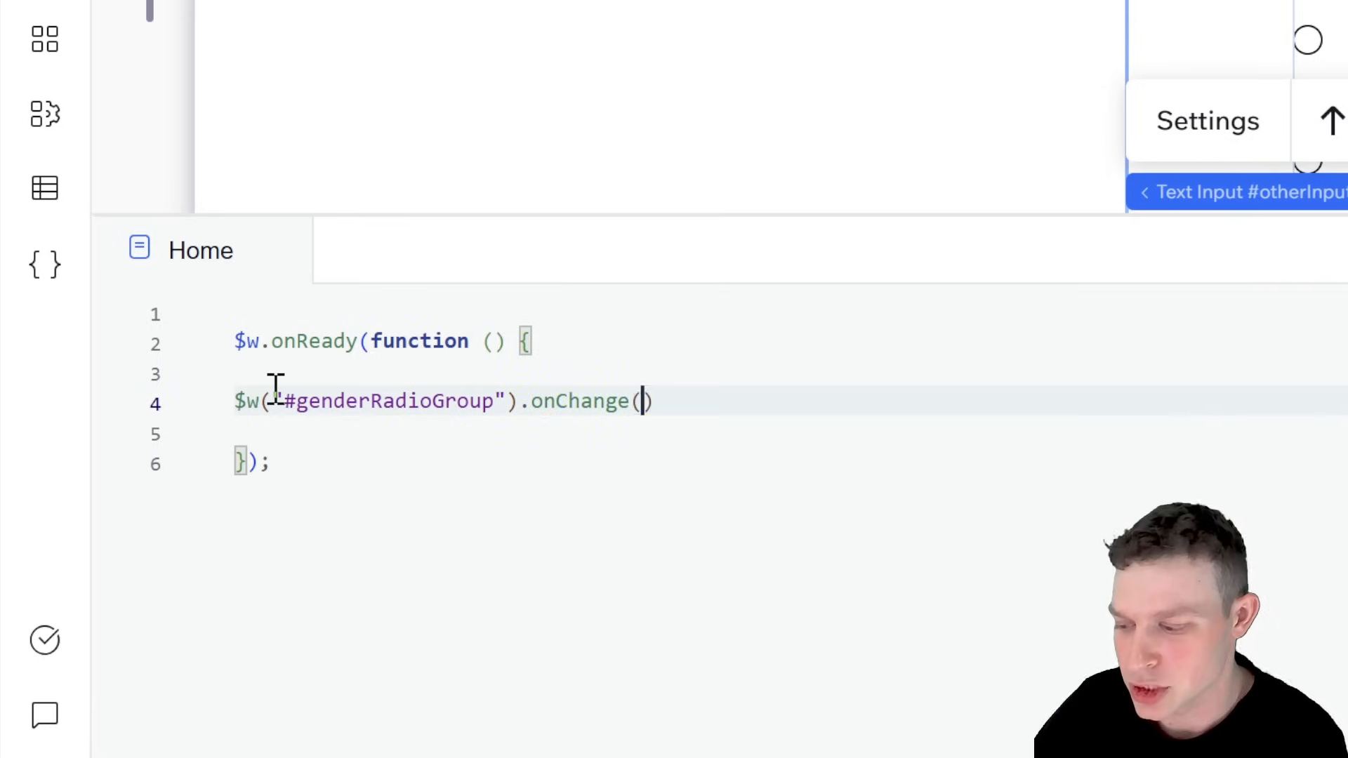
text()=)
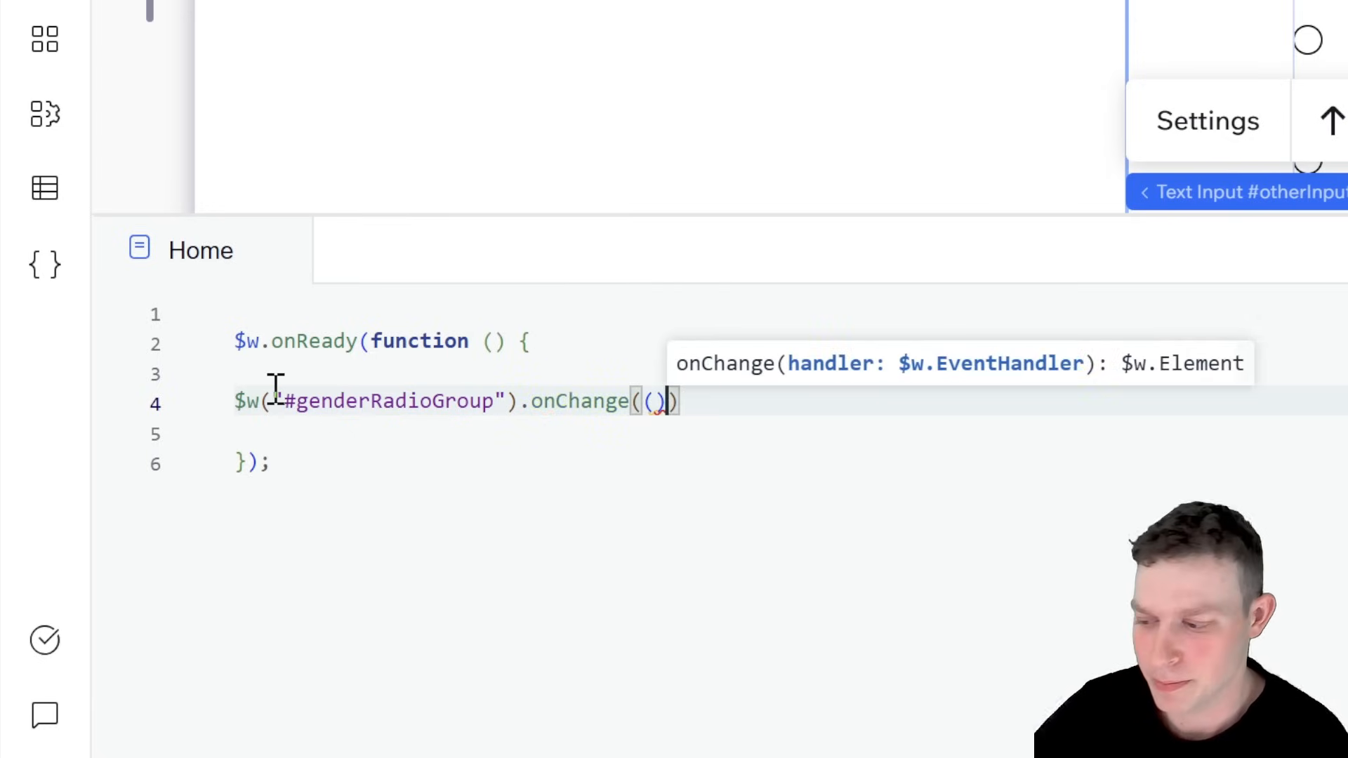
text(>{)
key(Return)
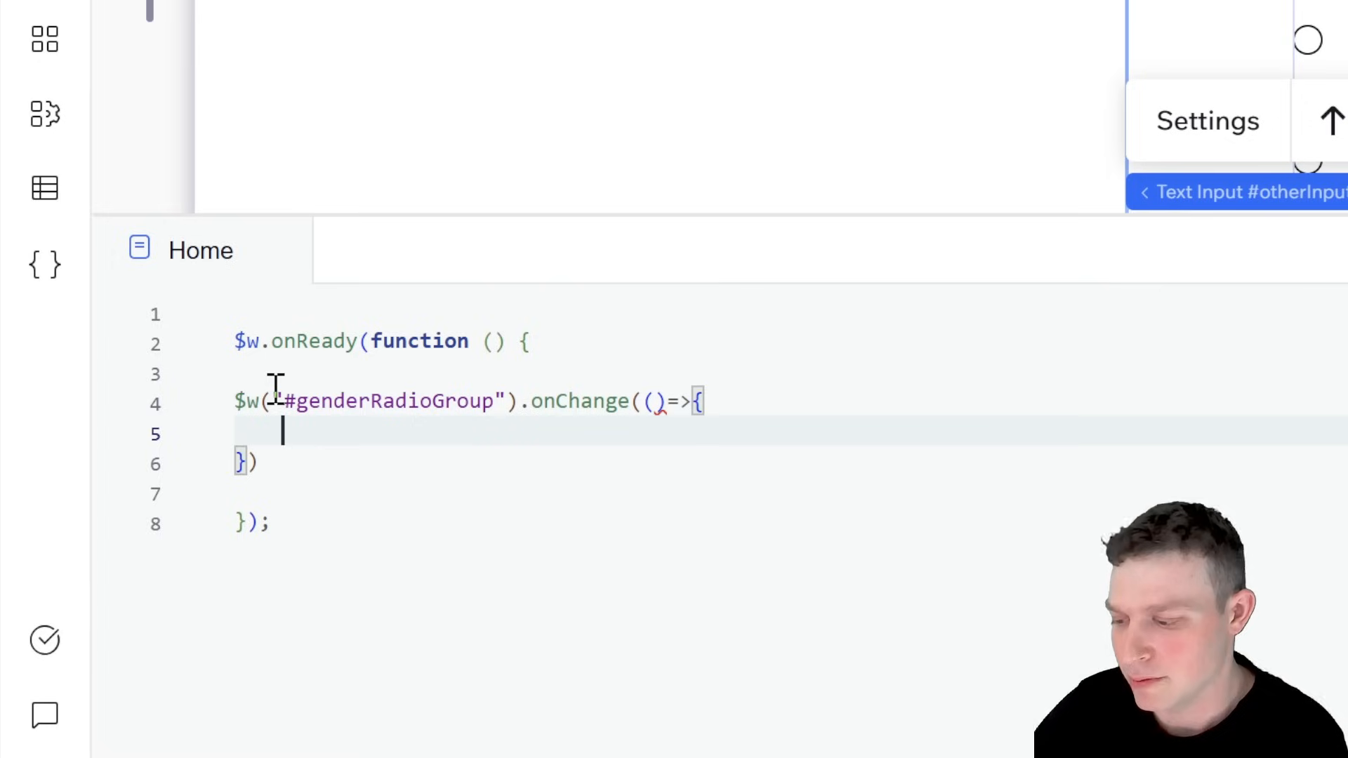
click(656, 402)
text(event)
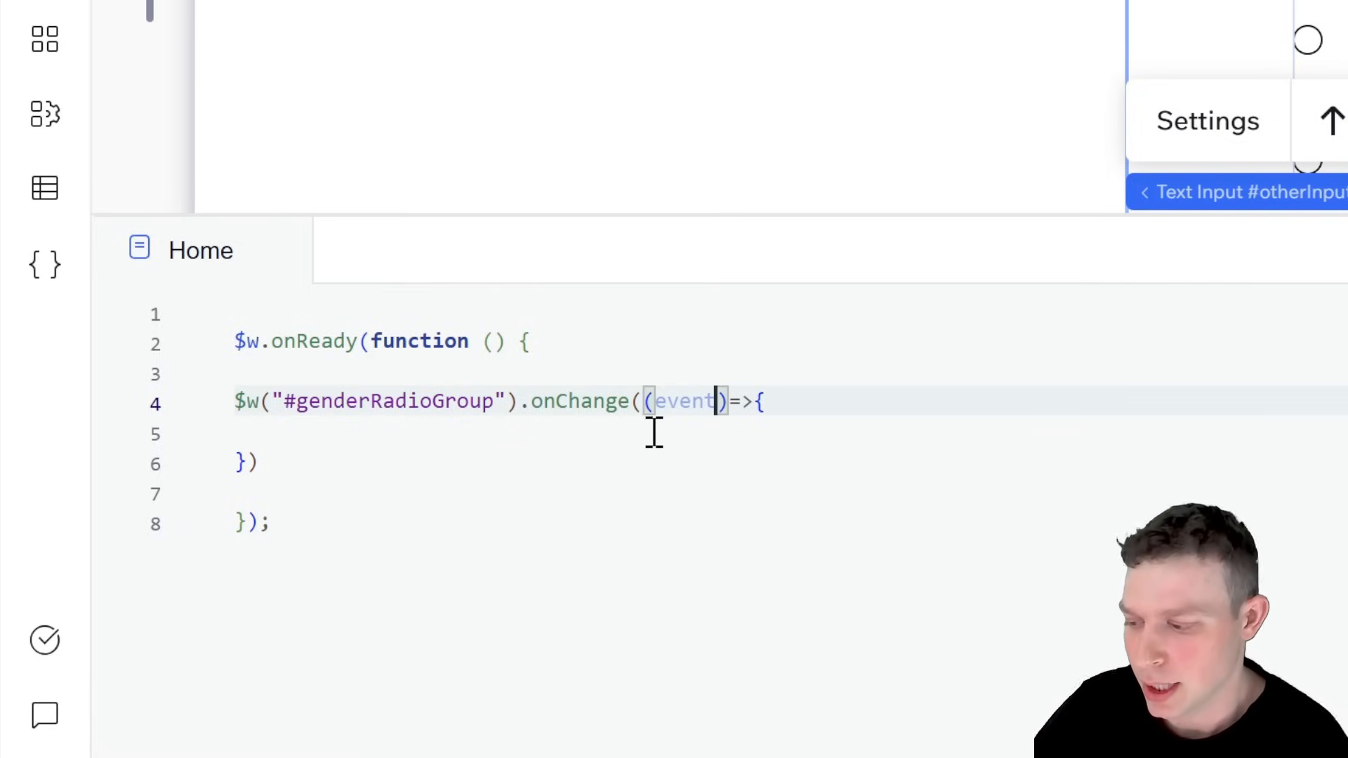
Step: Write event.target.value as an indented line in the onChange handler's body
key(Down)
key(Down)
key(Up)
key(Tab)
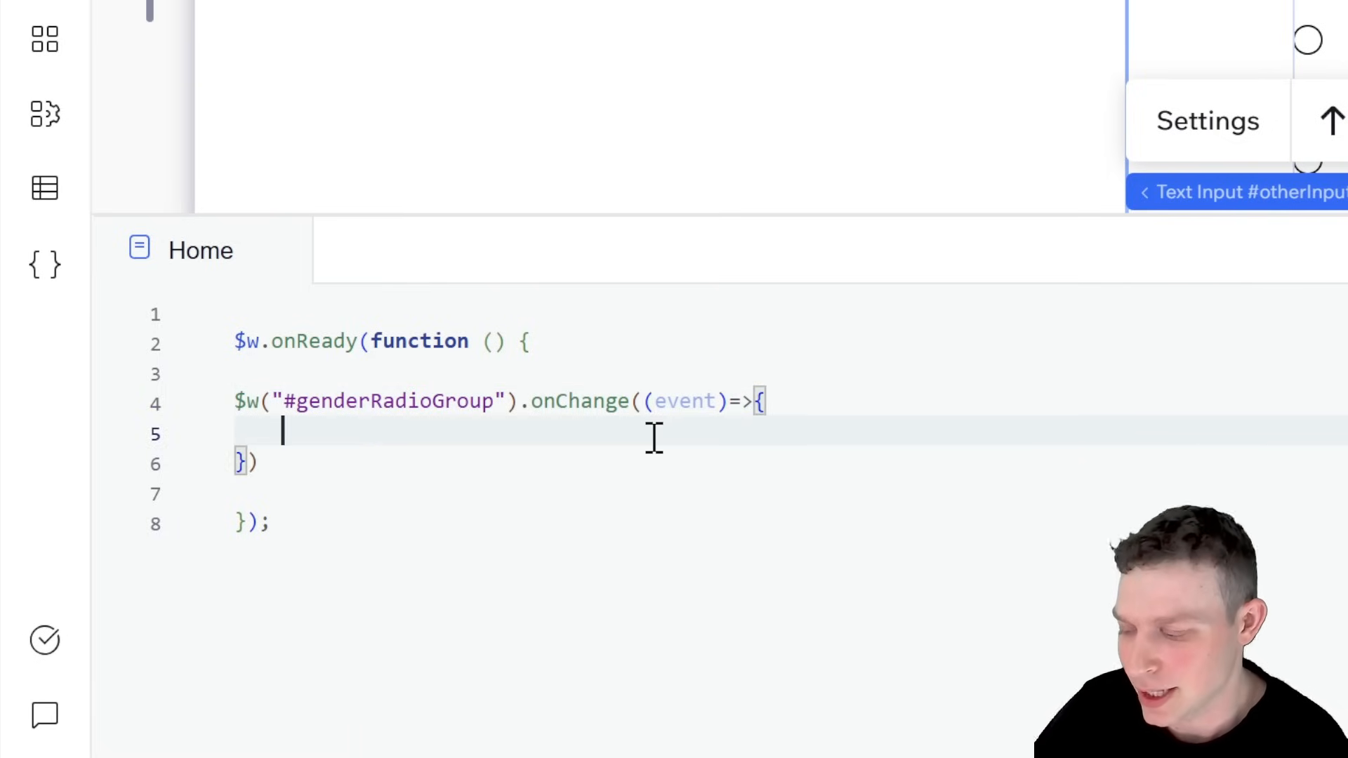
text(event.)
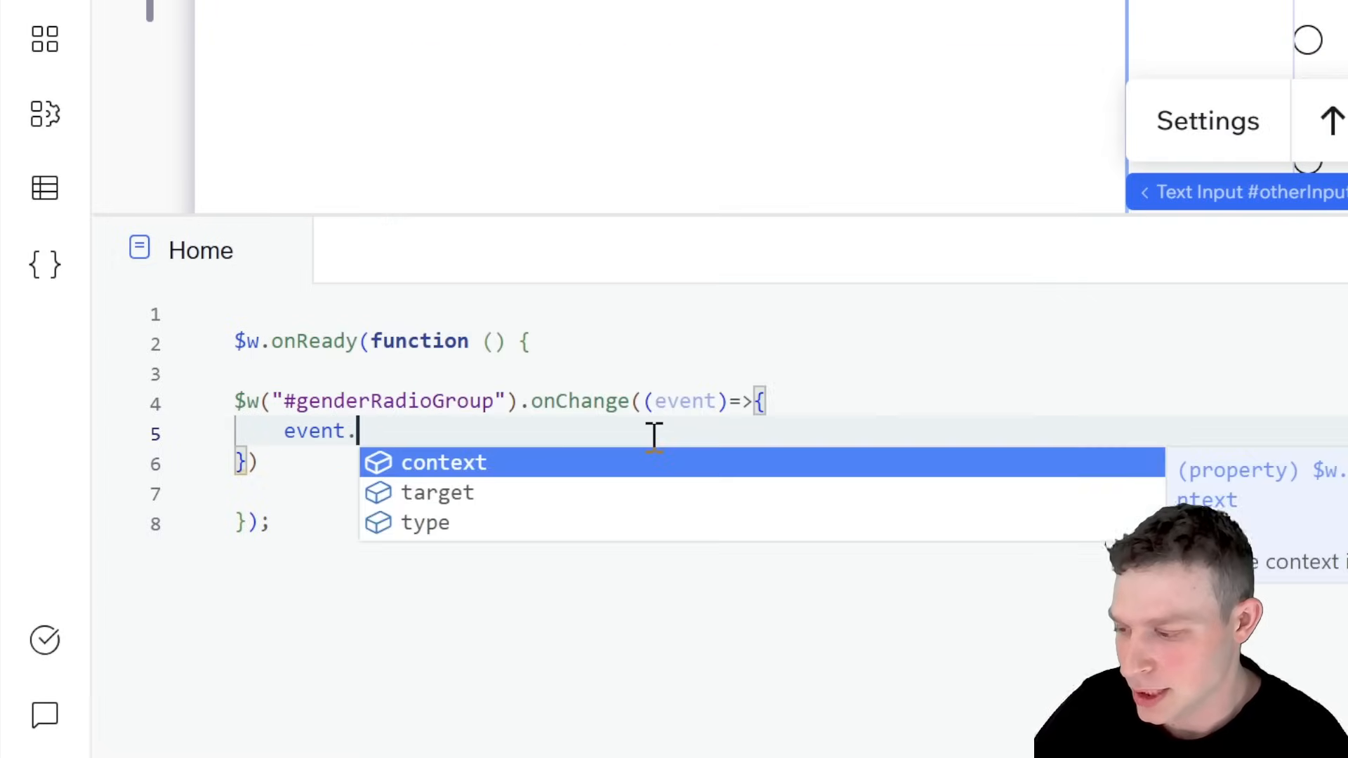
text(target)
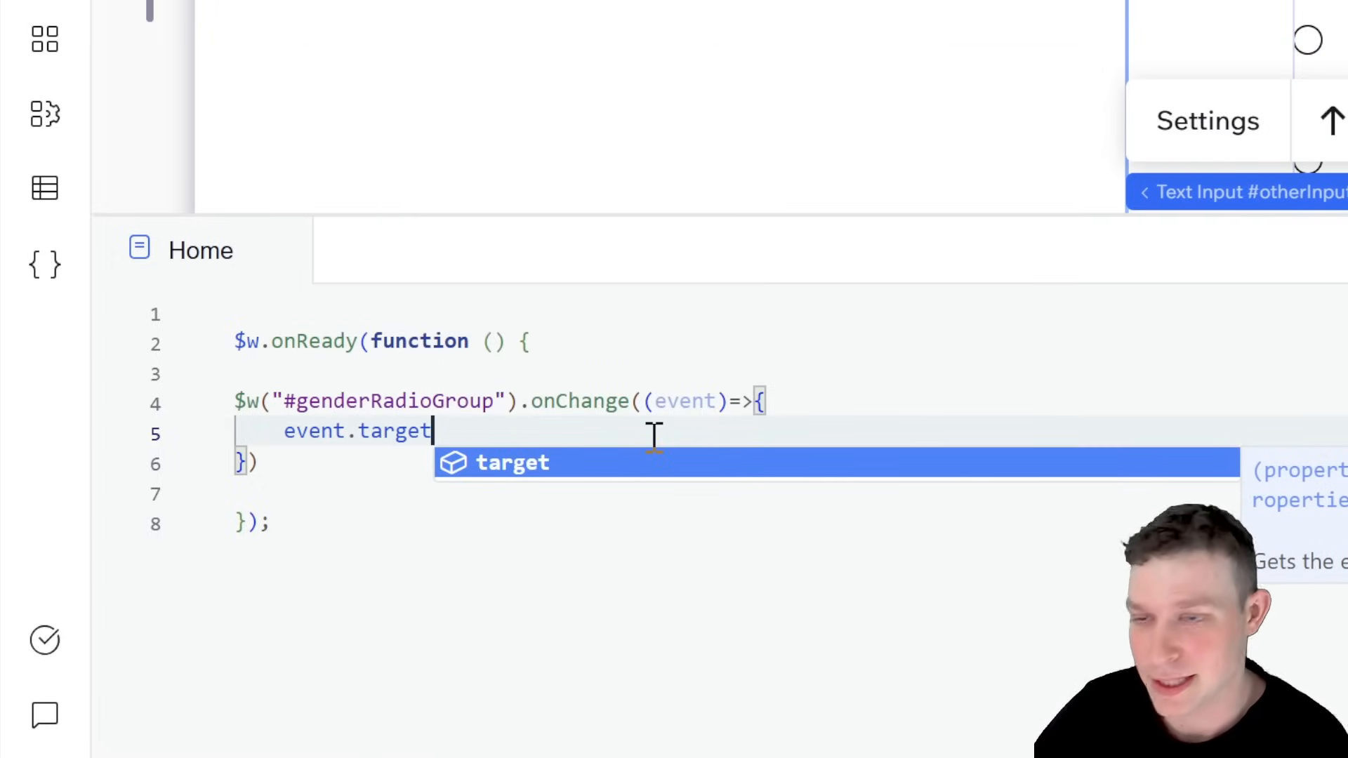
text(.value)
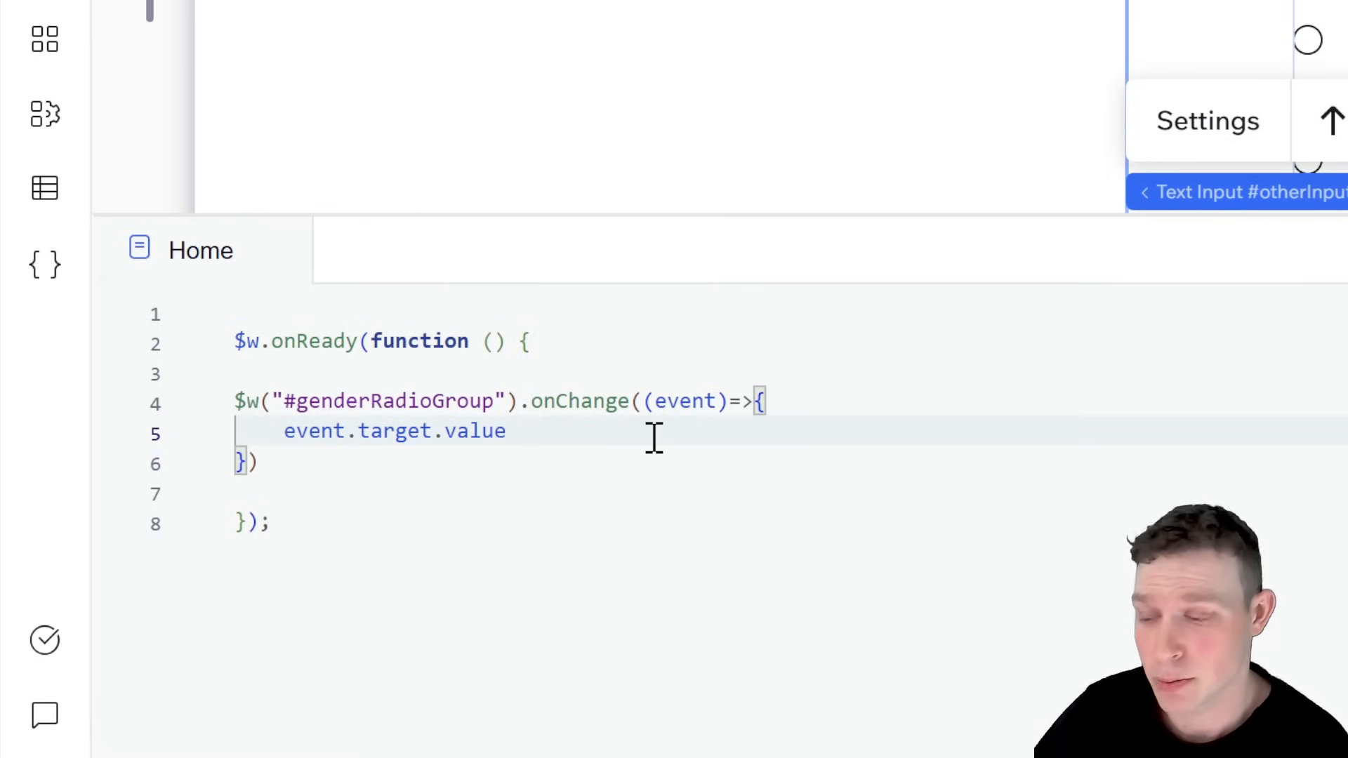
Step: Turn event.target.value into an if statement that checks whether it === "Other", with an empty block
click(285, 432)
text(if()
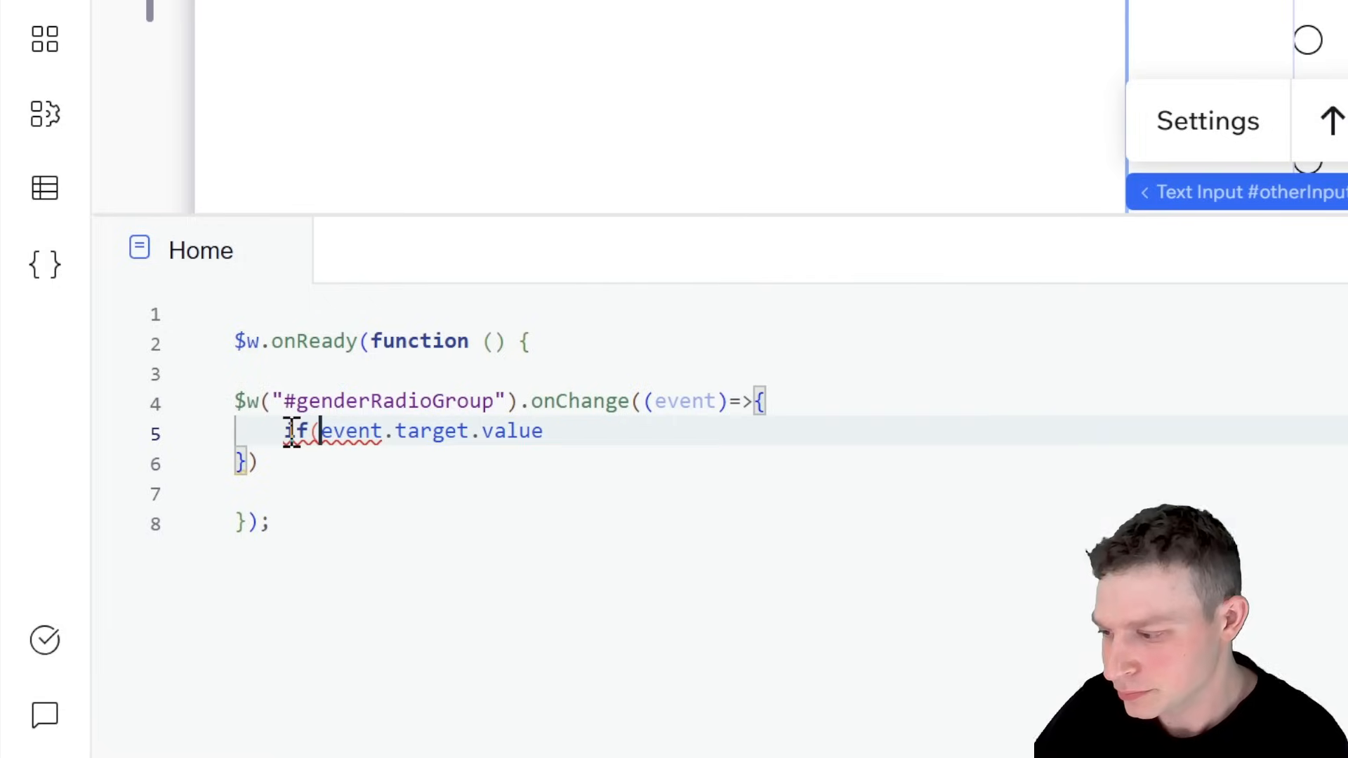
key(Right)
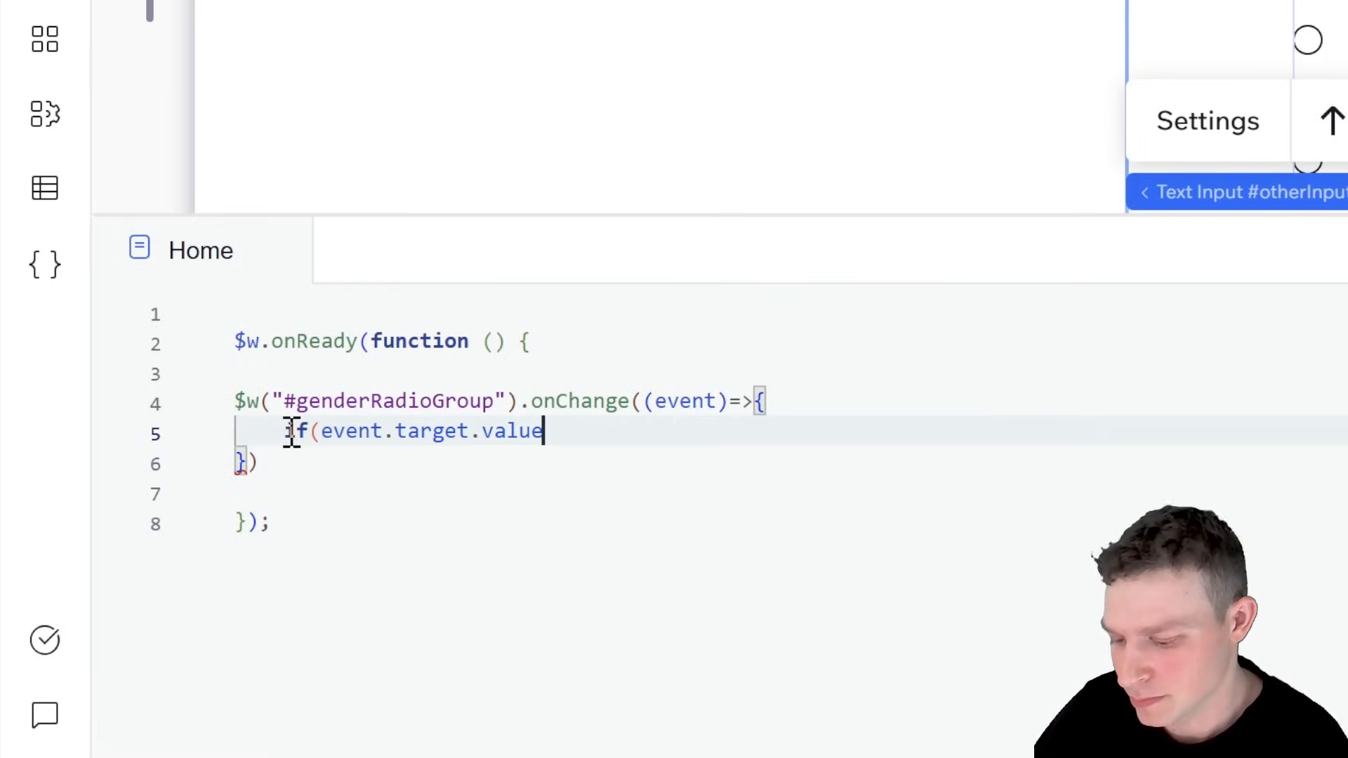
text() === ")
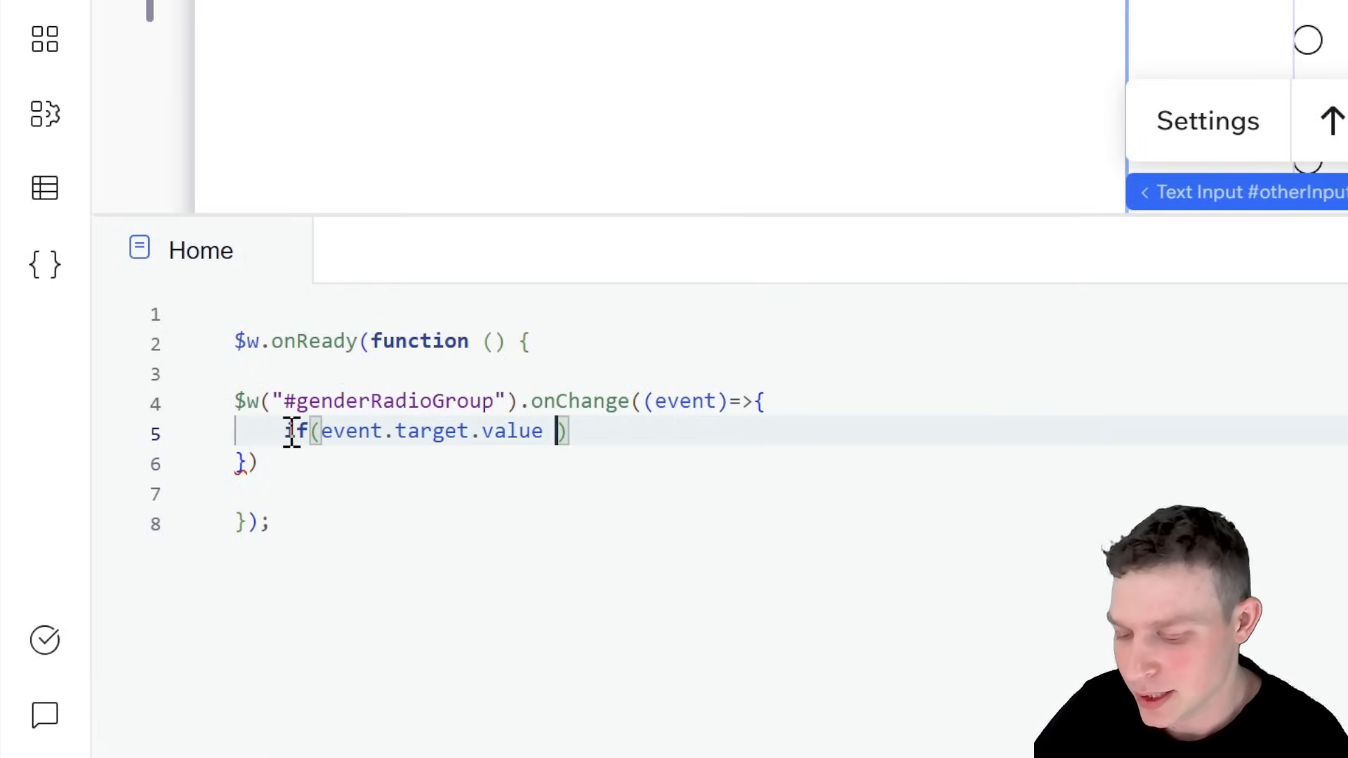
text(Other)
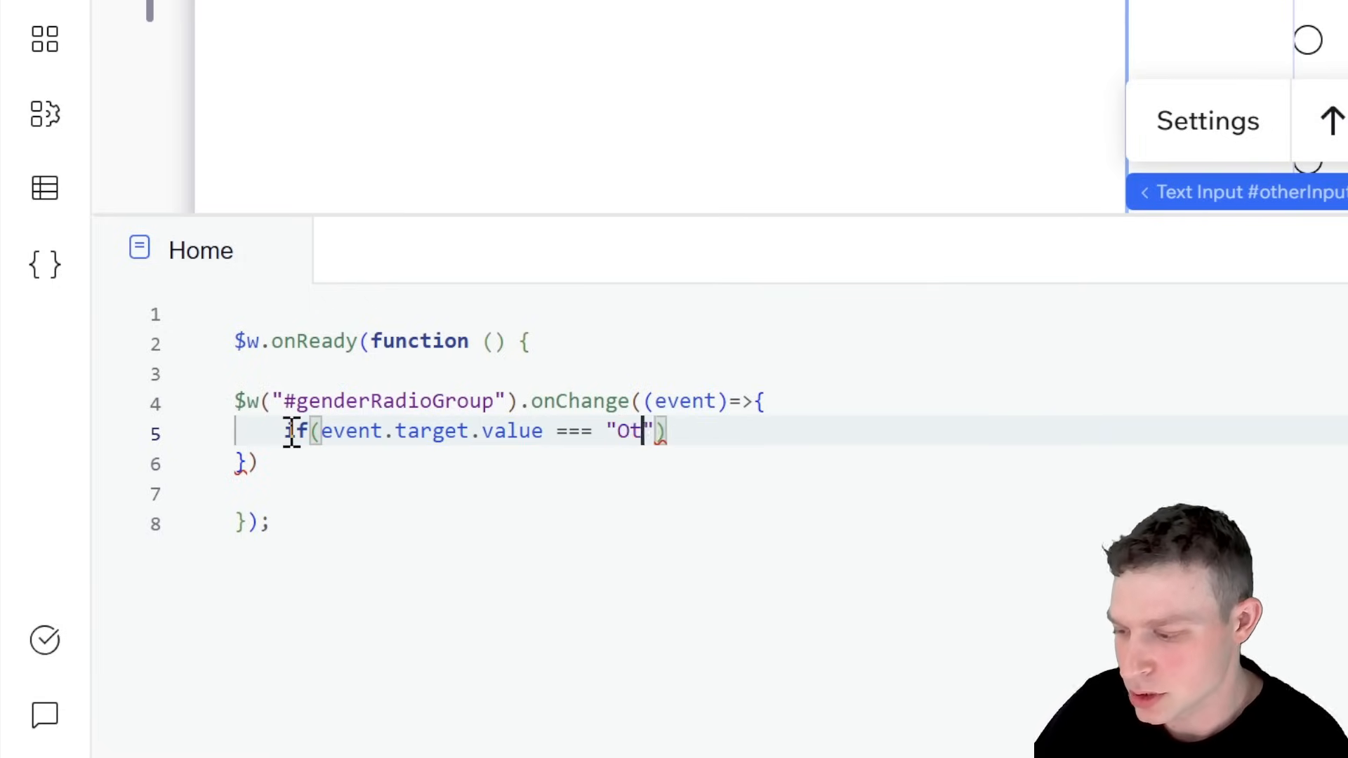
key(Right)
key(Right)
text({)
key(Return)
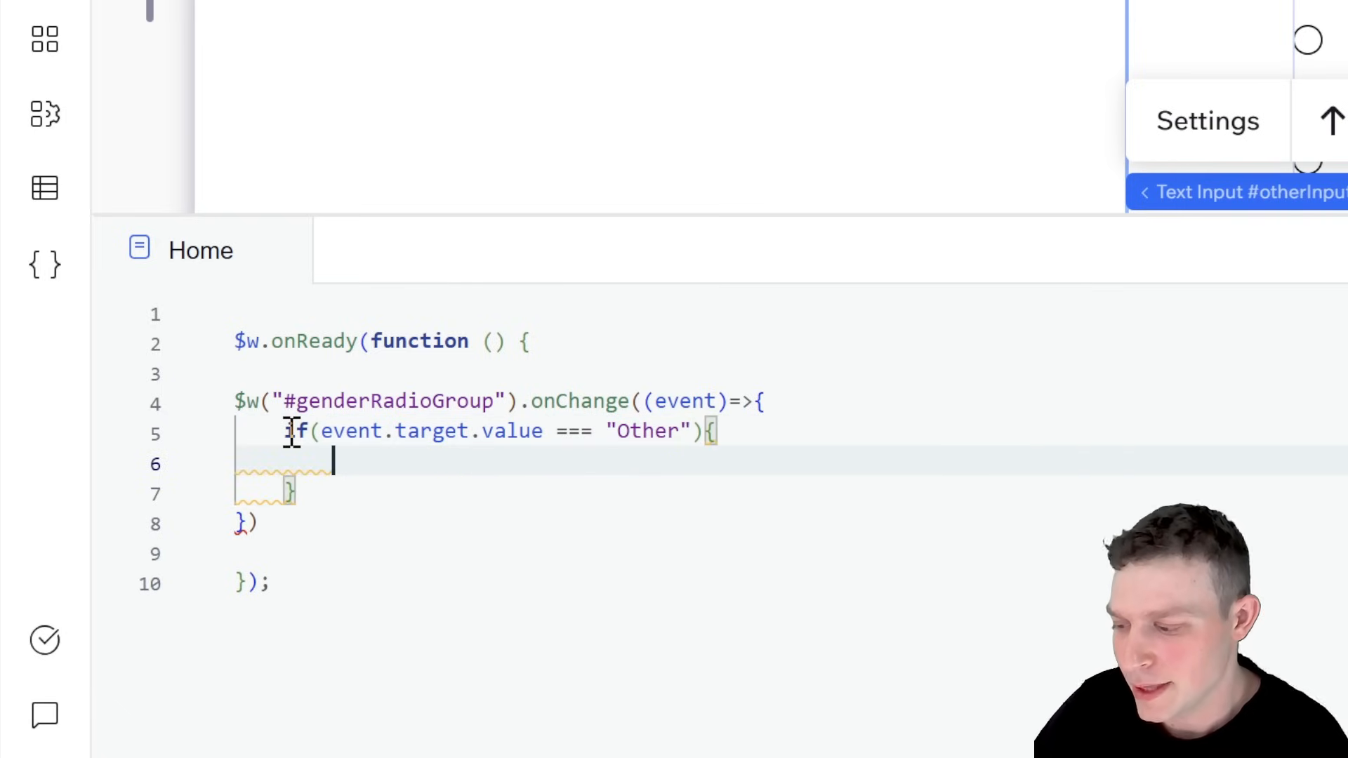
Step: Inside the if block, add $w("#otherInput").expand(); to expand the text input
text($w("#)
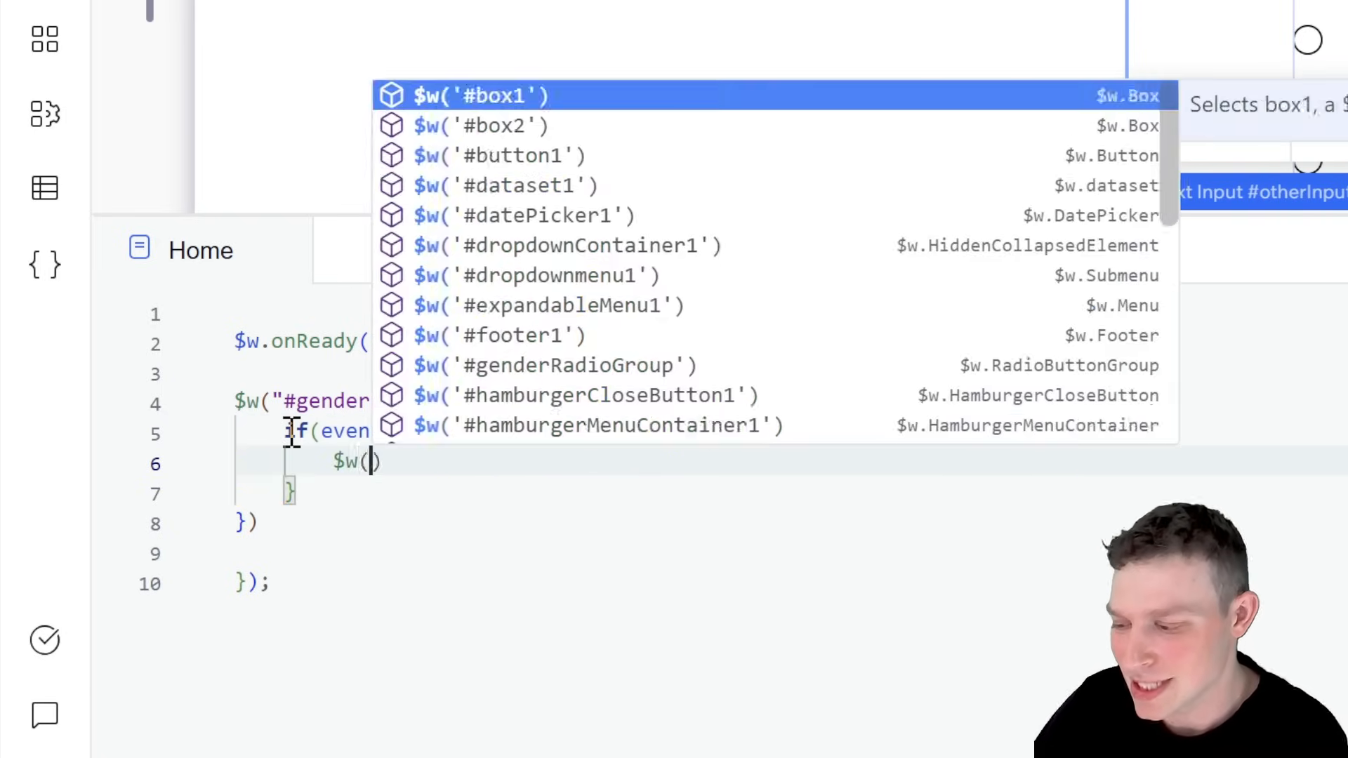
text(other)
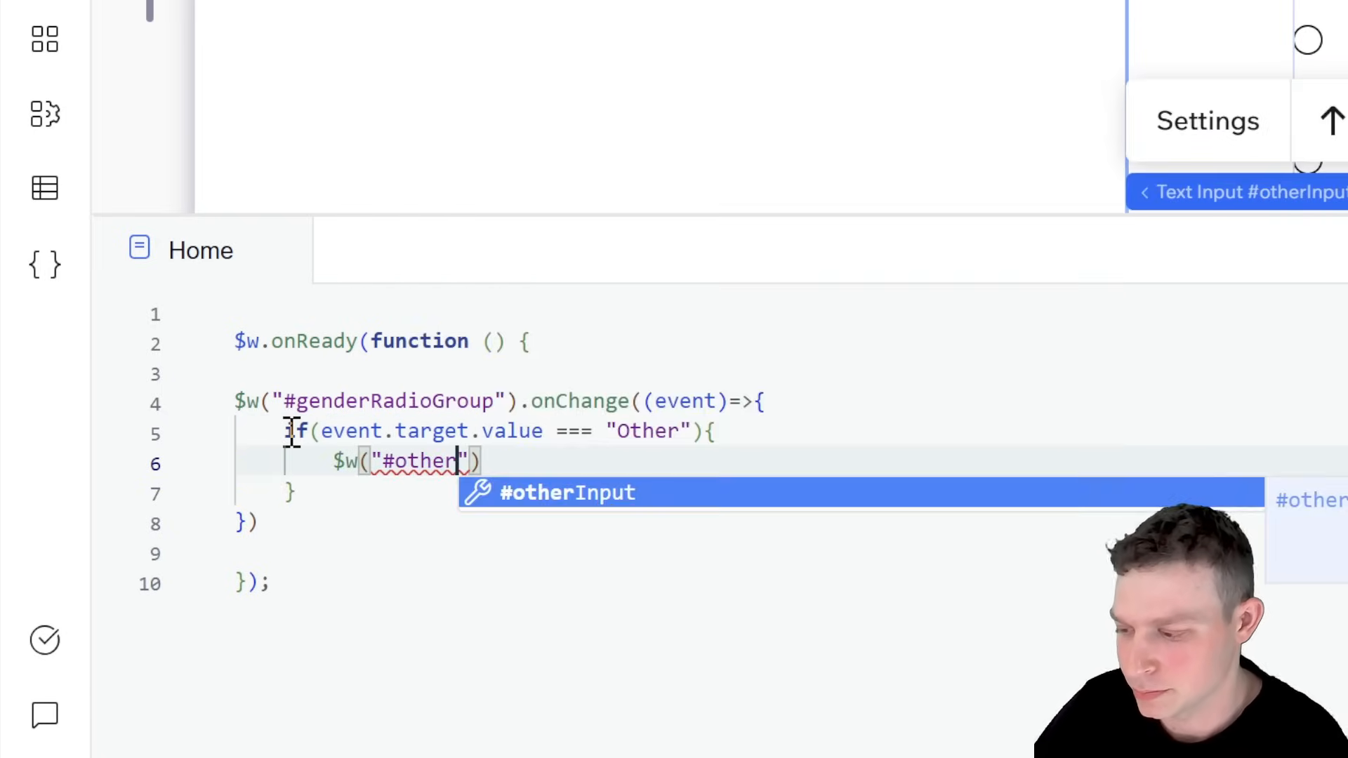
key(Return)
key(Right)
key(Right)
text(.ex)
key(Return)
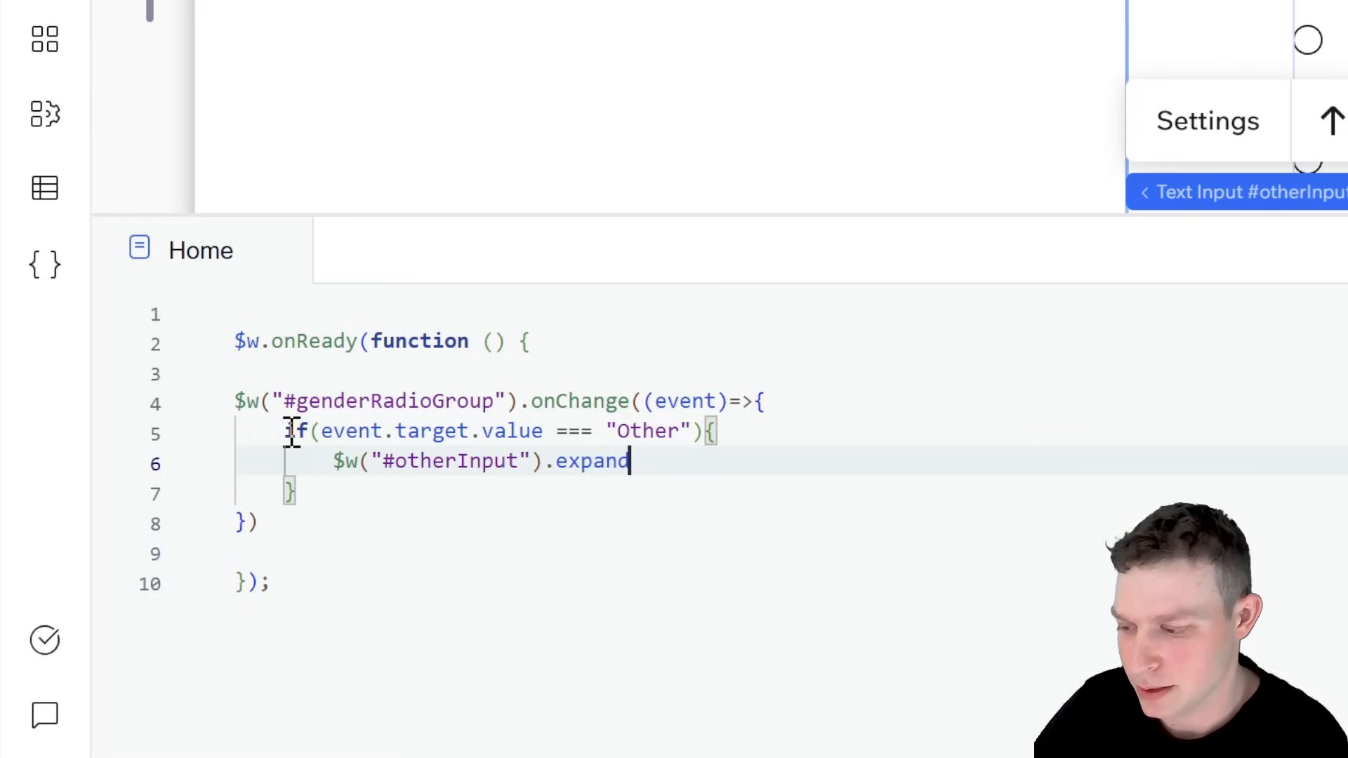
text(();)
key(Down)
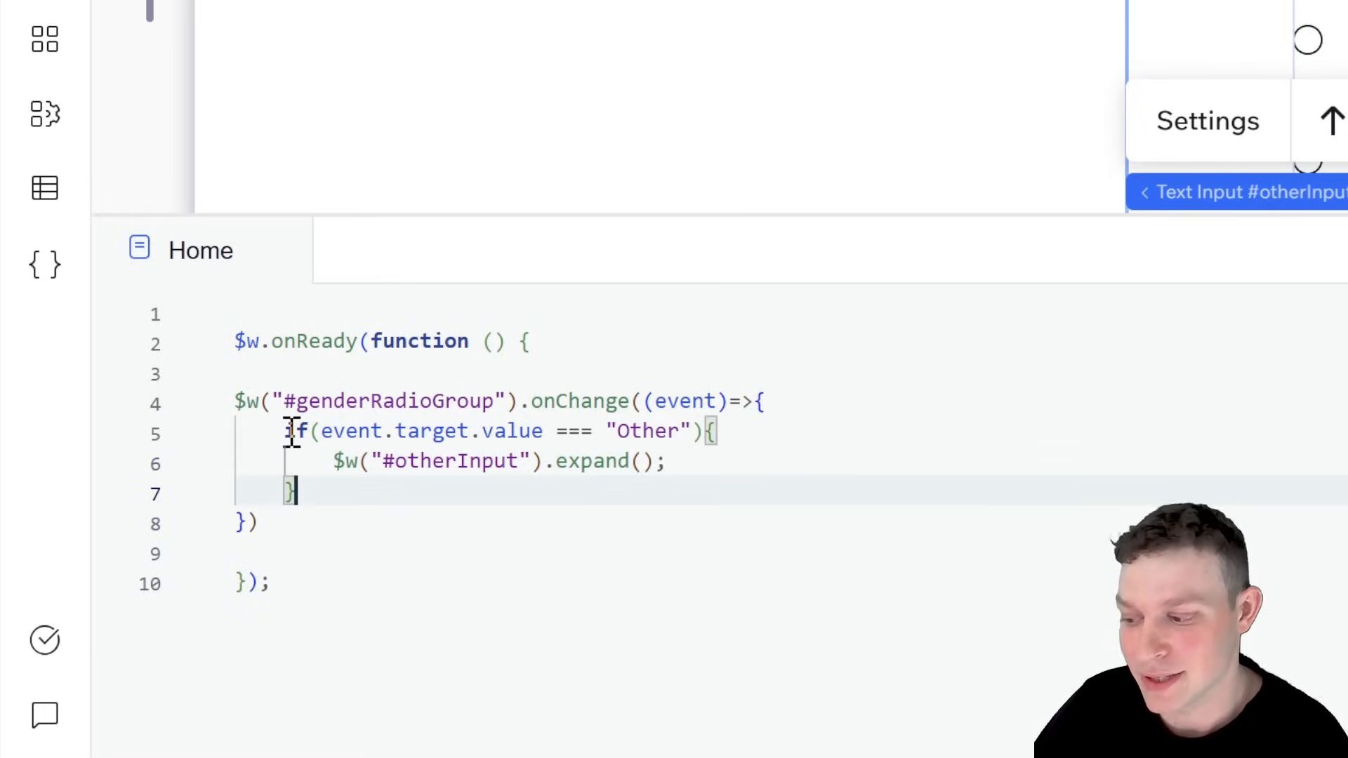
Step: Add an else branch to the if statement that runs $w("#otherInput").collapse(); and format the page code
text(else{)
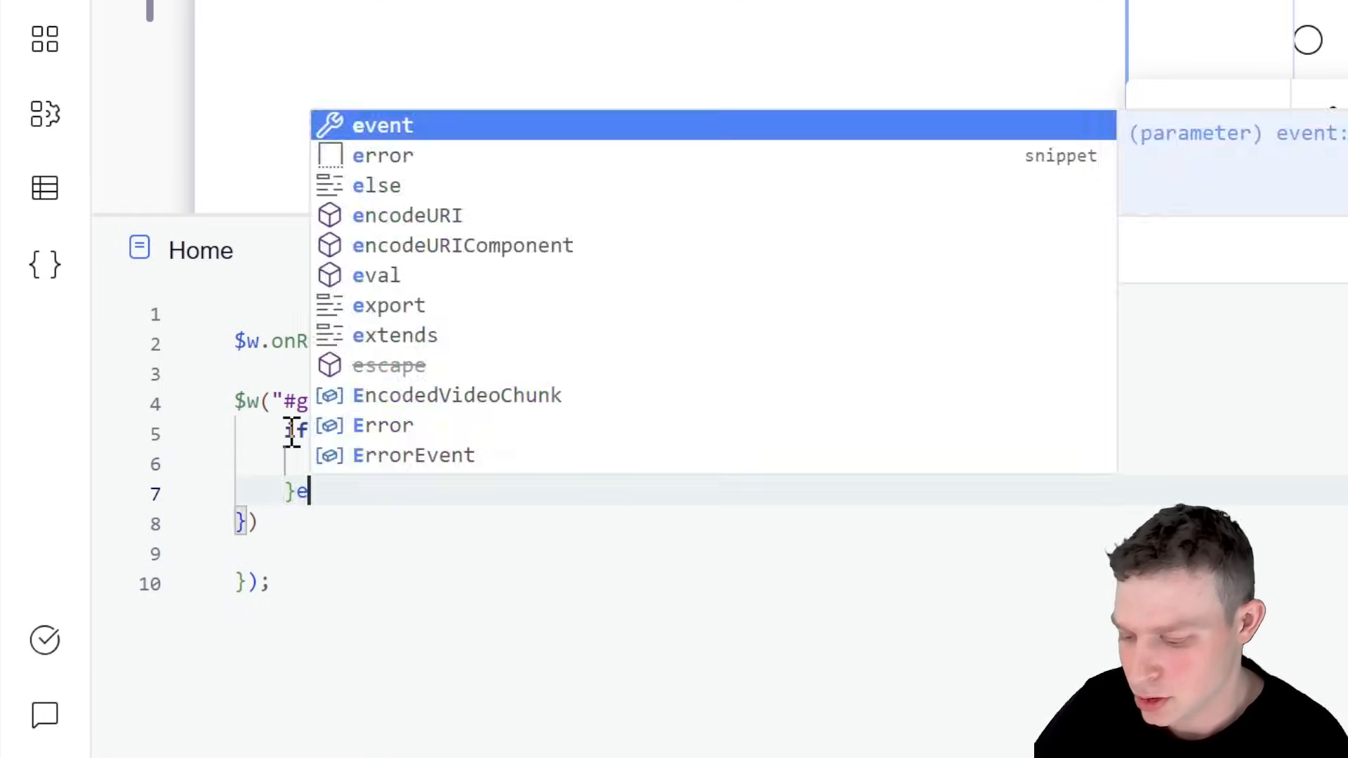
key(Return)
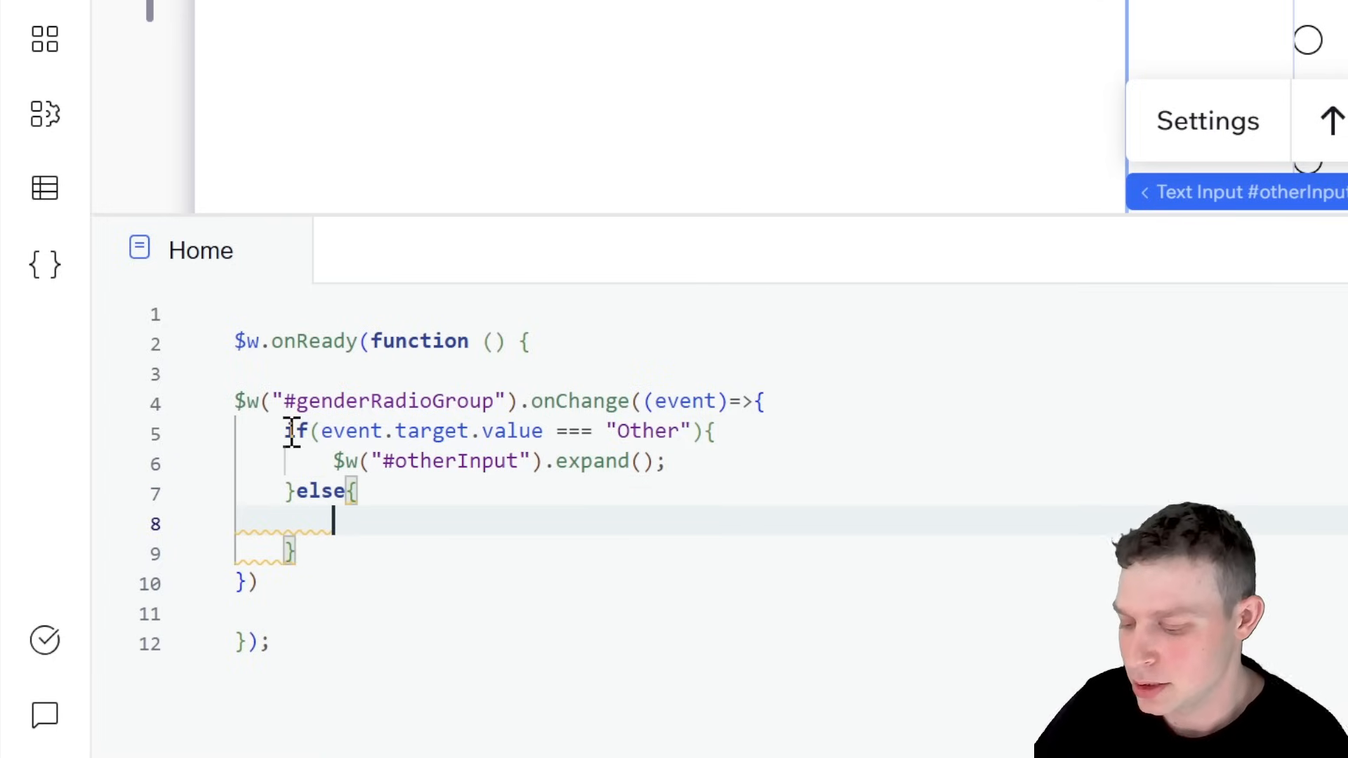
text($)
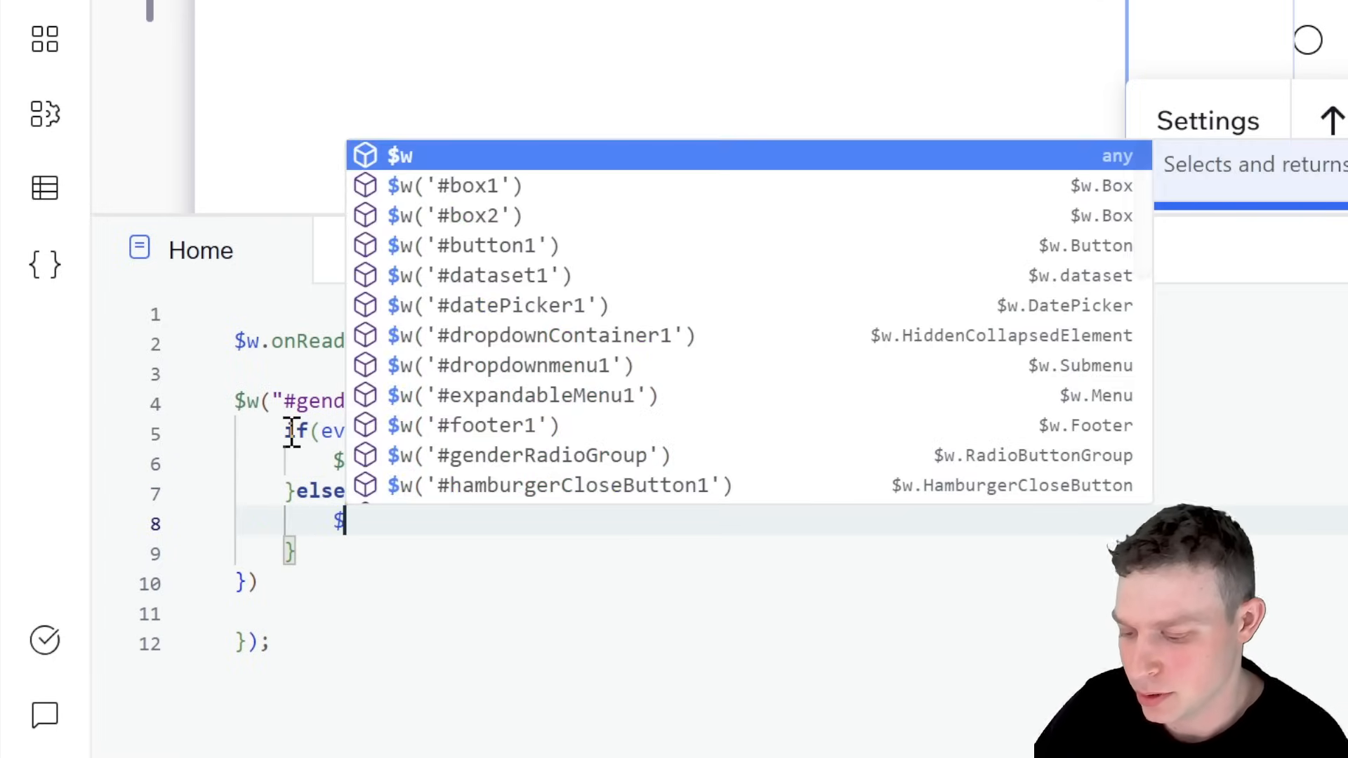
text(w("#othe)
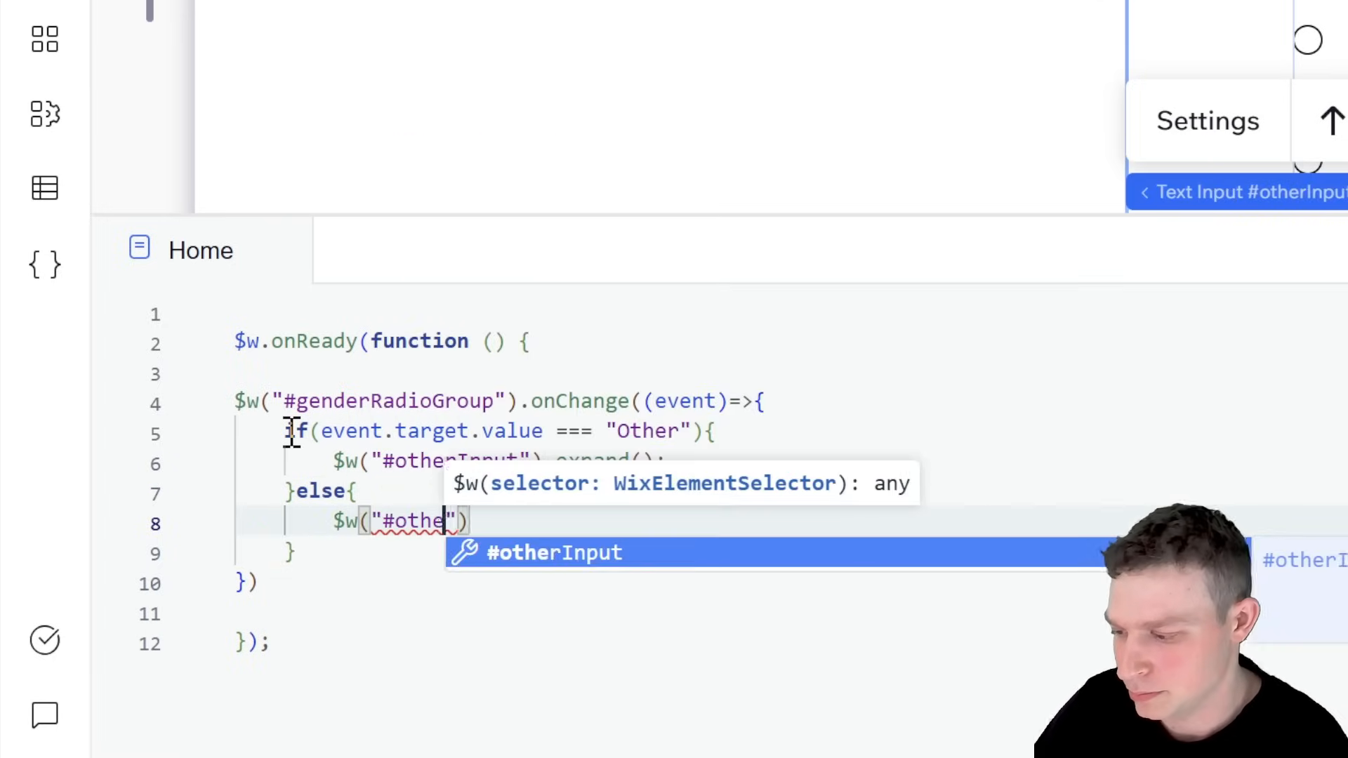
key(Return)
text(").col)
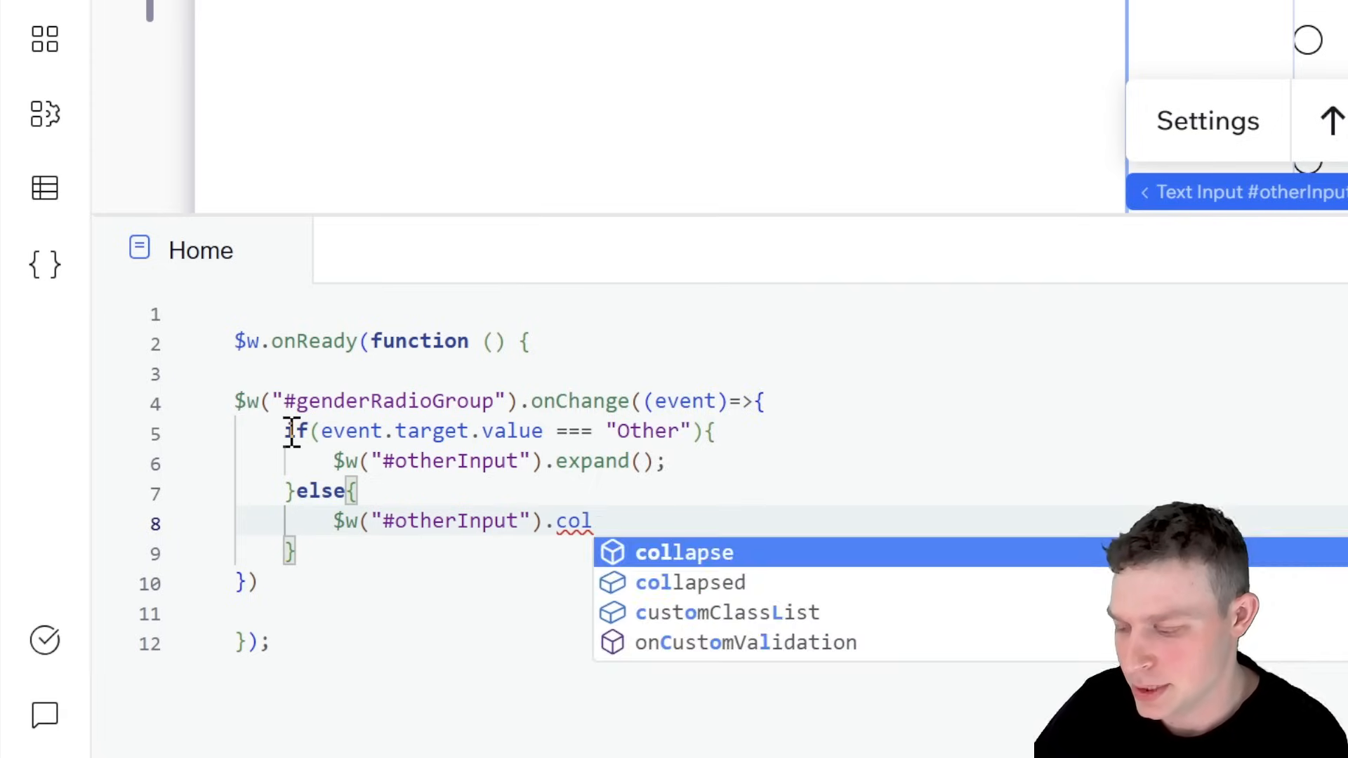
key(Return)
text(();)
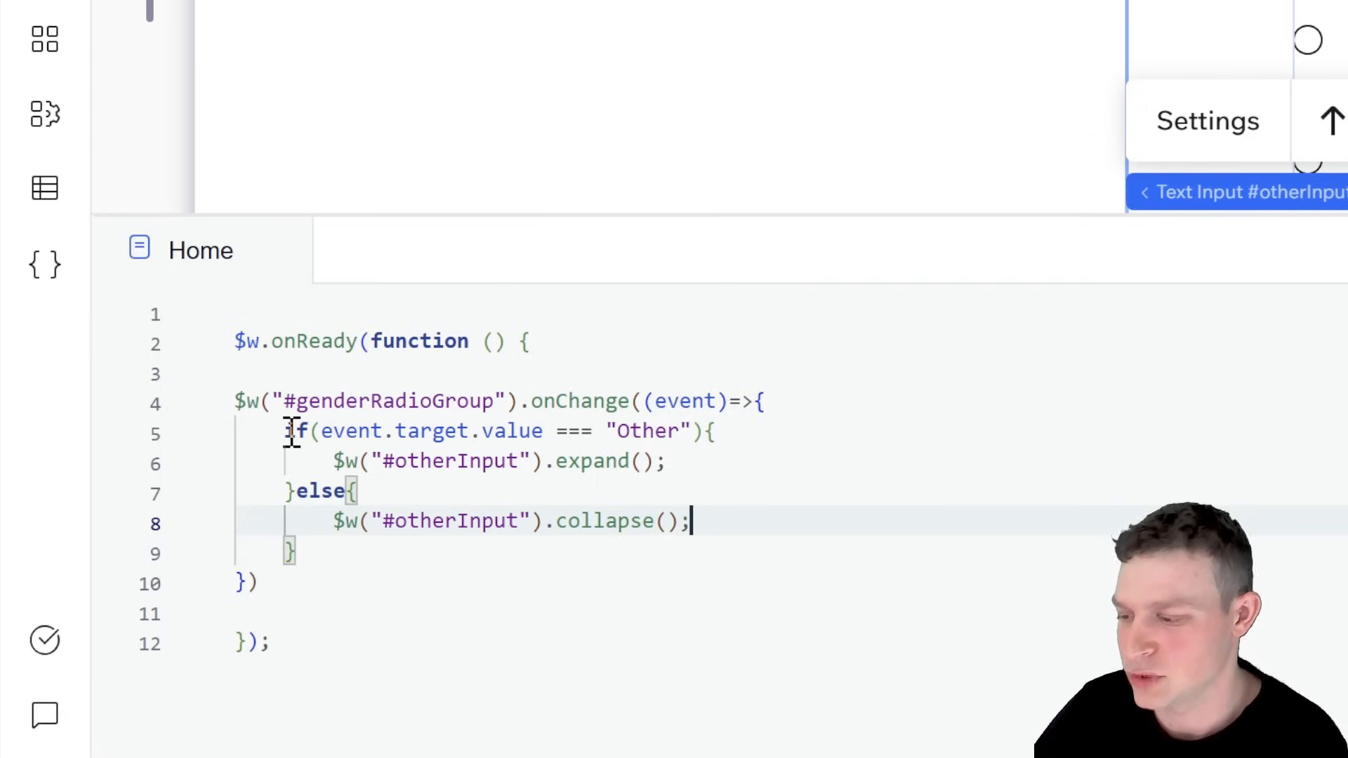
right_click(595, 440)
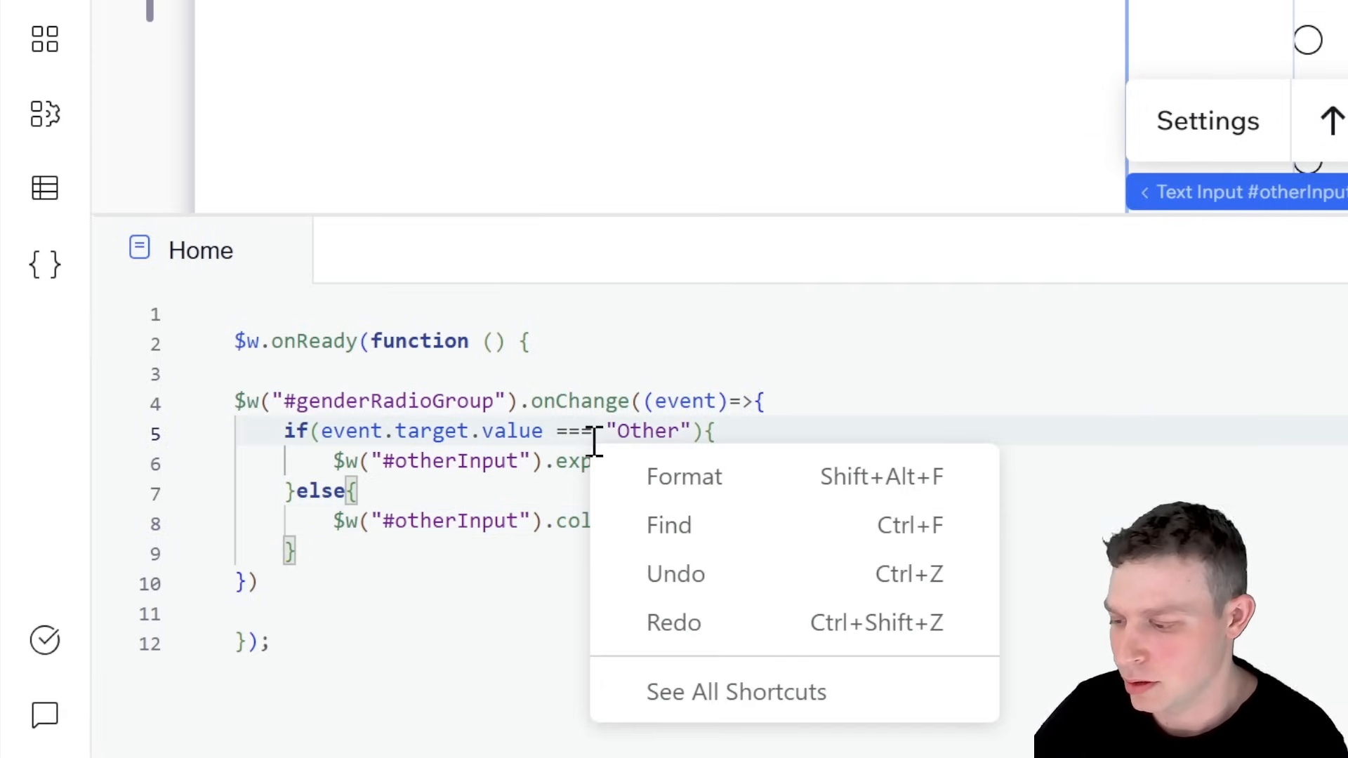
click(608, 476)
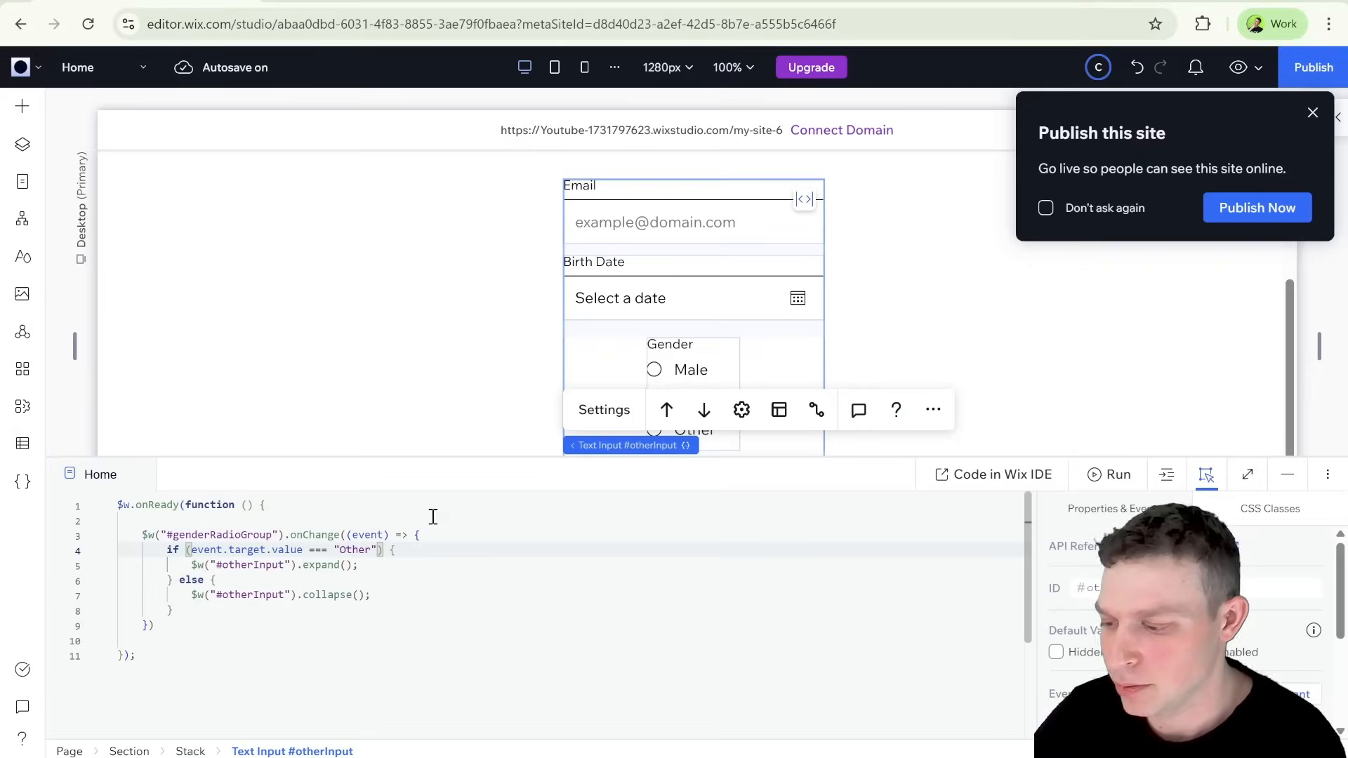
Step: Close the code panel and the publish prompt, and preview the Home page
double_click(947, 267)
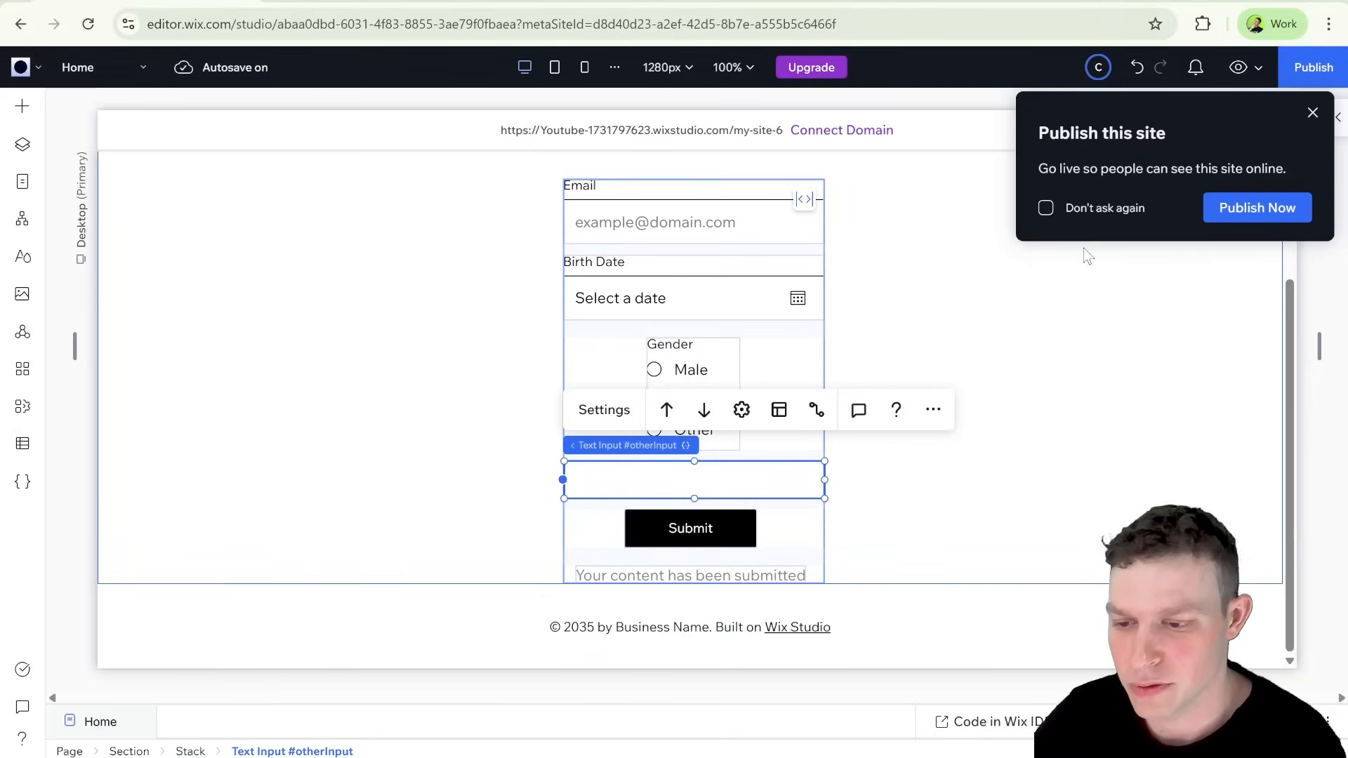
click(1312, 114)
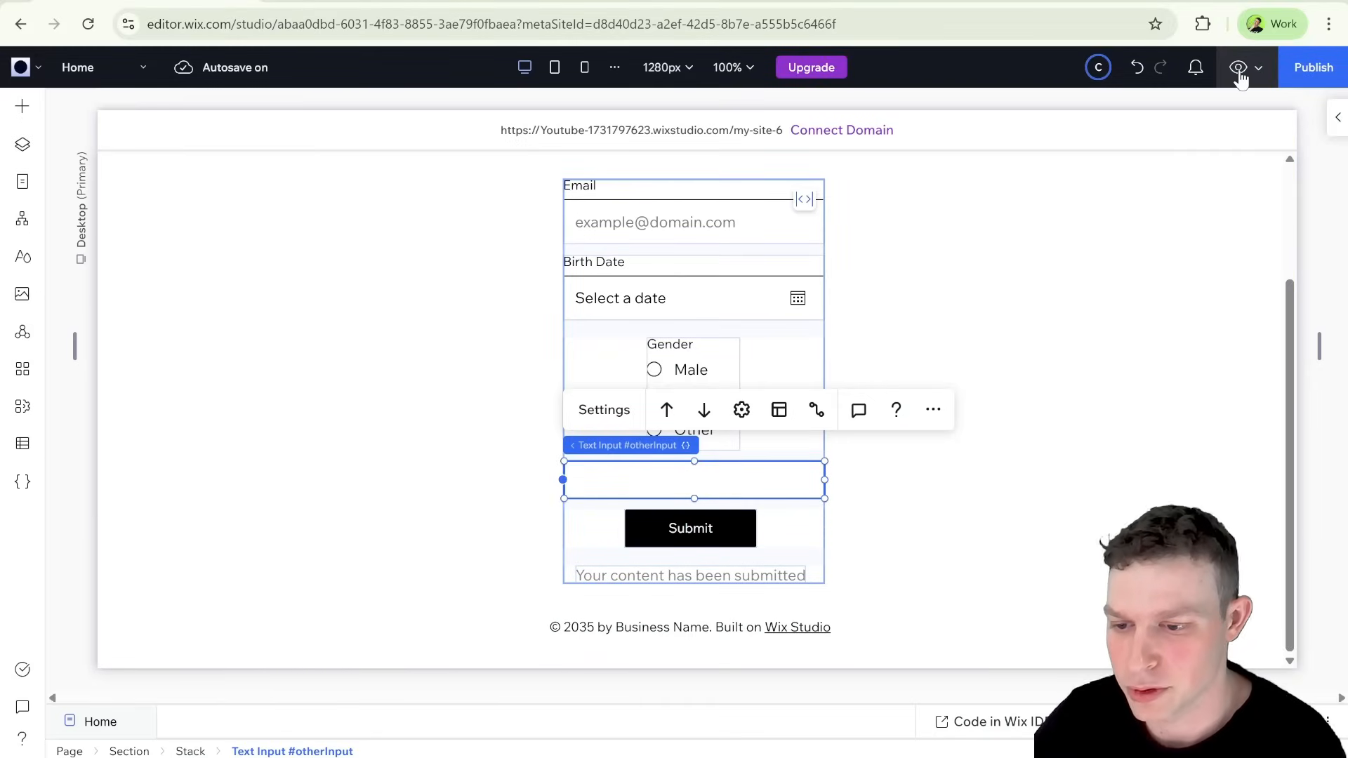
click(1239, 67)
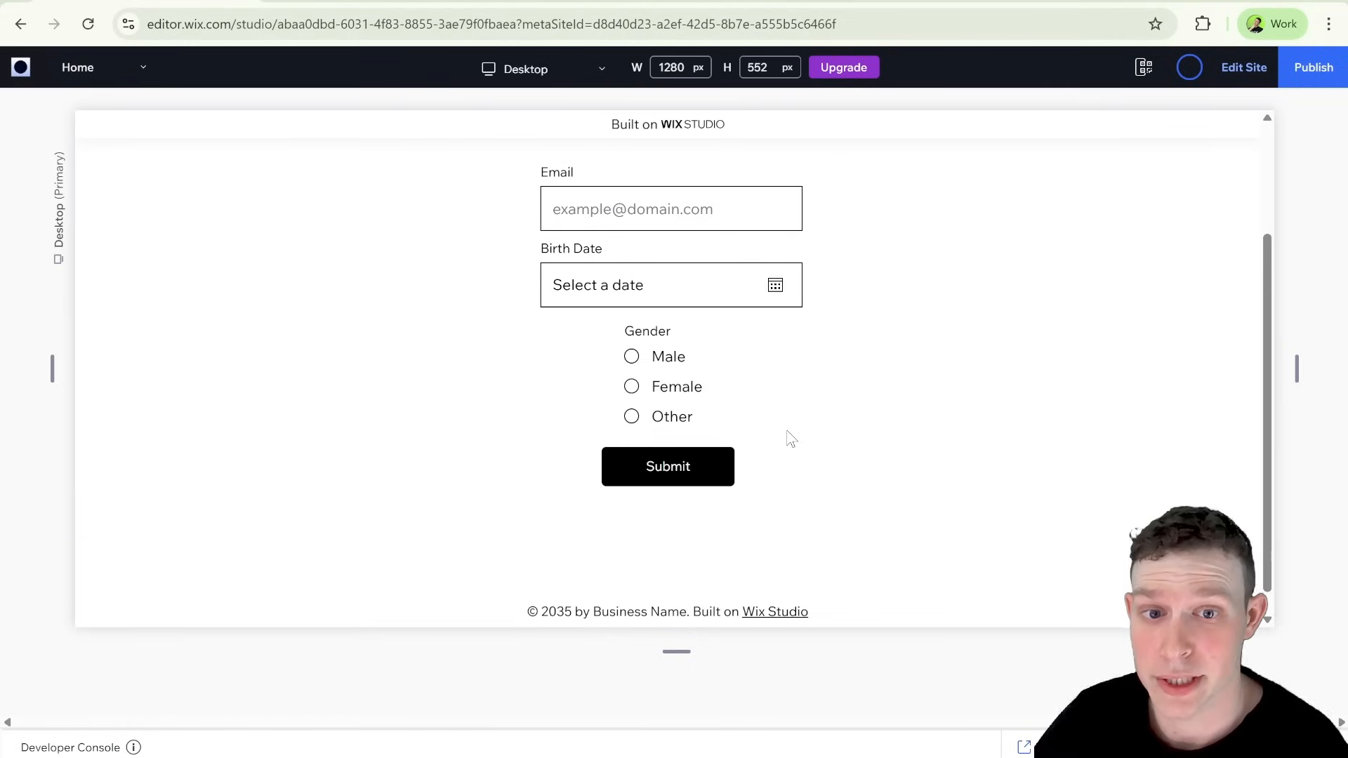
Step: Test the Gender radio buttons in the preview by choosing Male, Female and Other, switching between Female and Other to check the extra text input
click(631, 356)
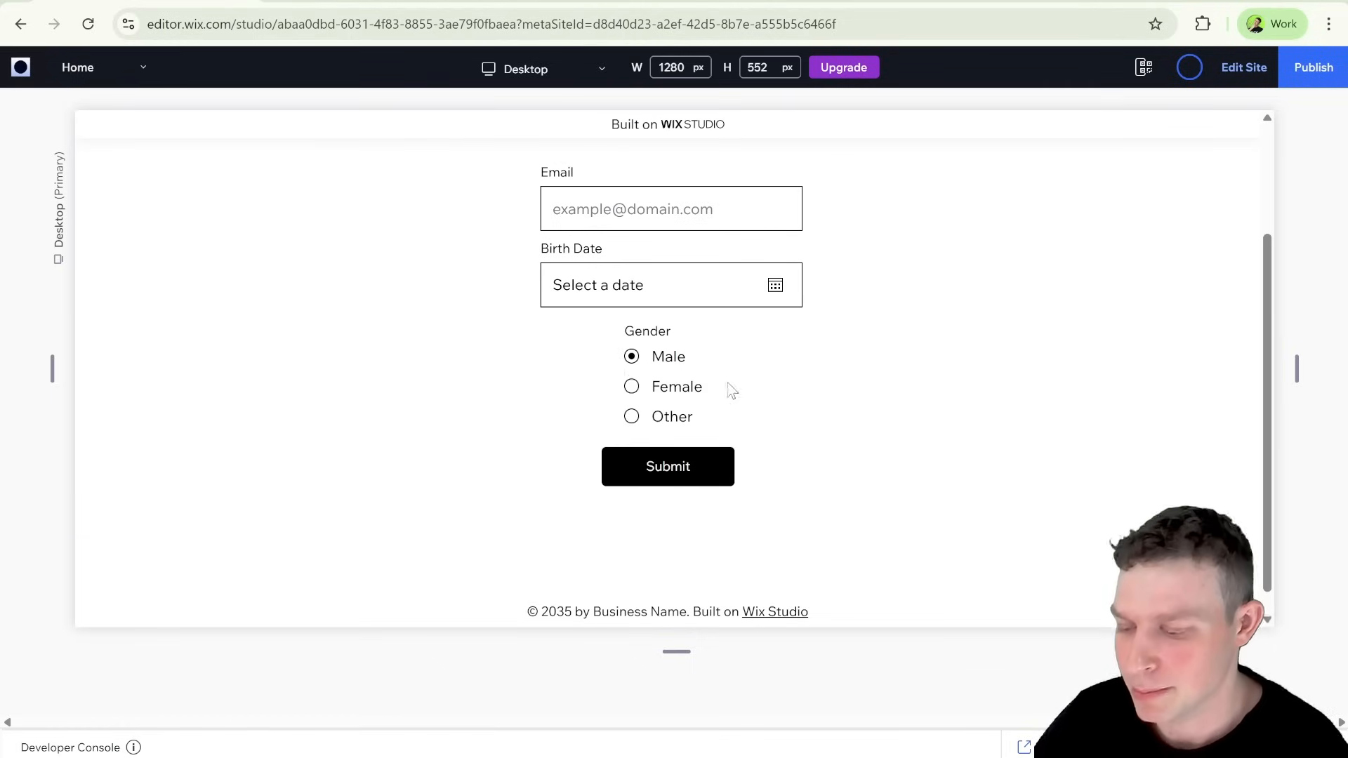
click(632, 386)
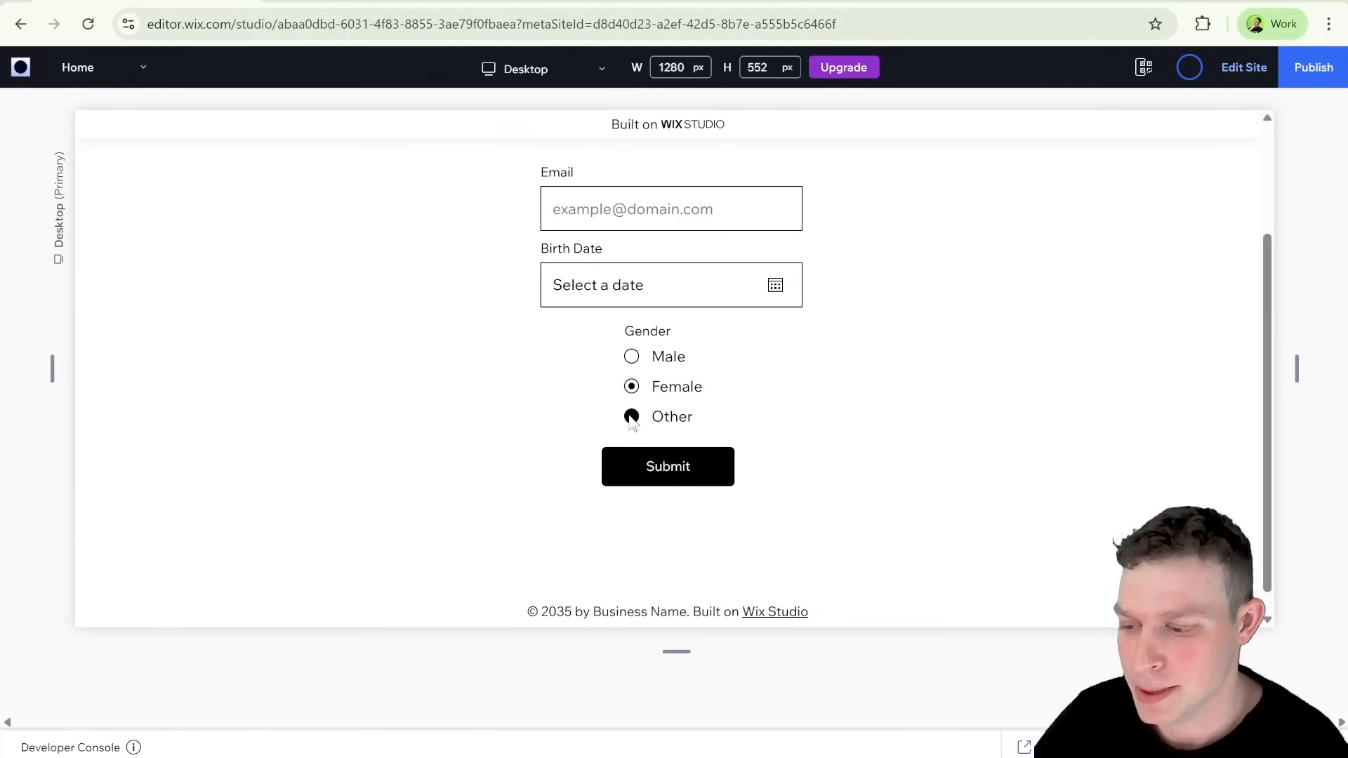
click(631, 416)
click(622, 469)
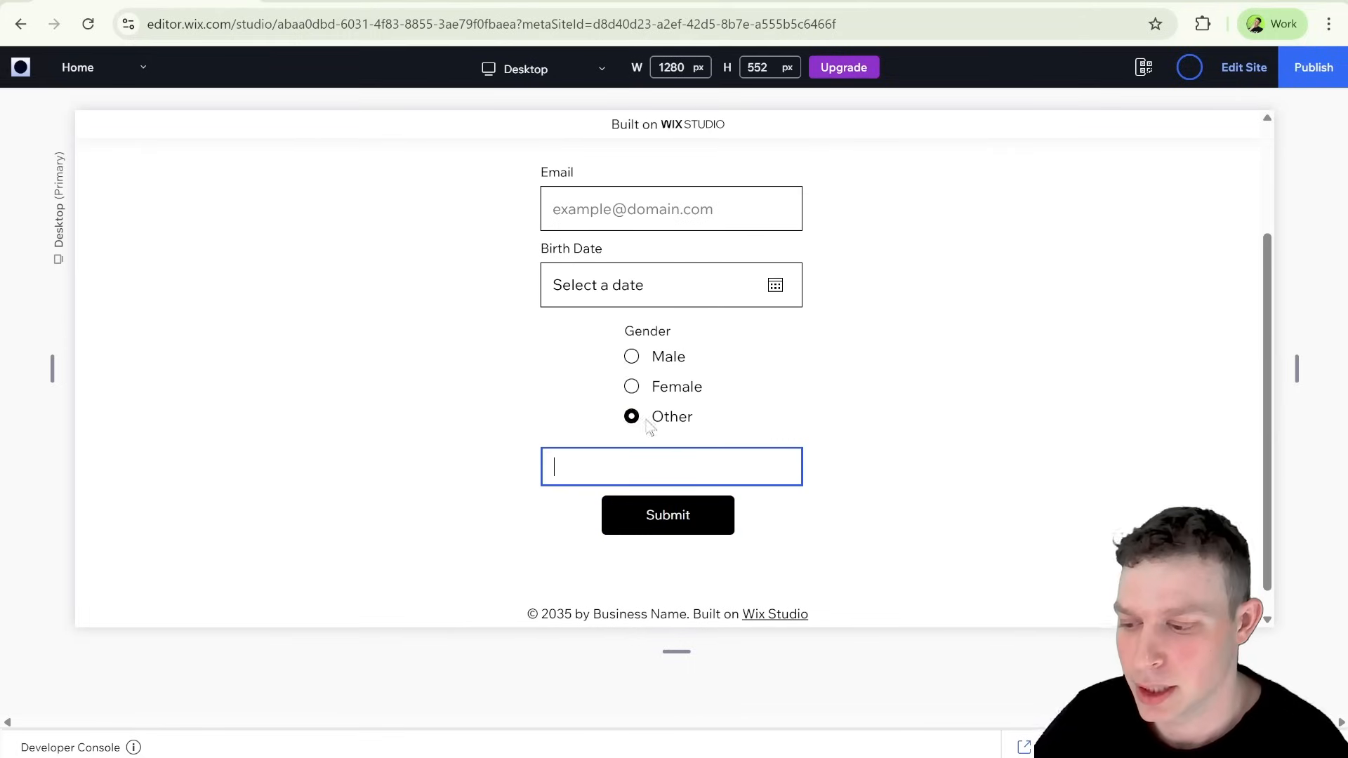
click(631, 386)
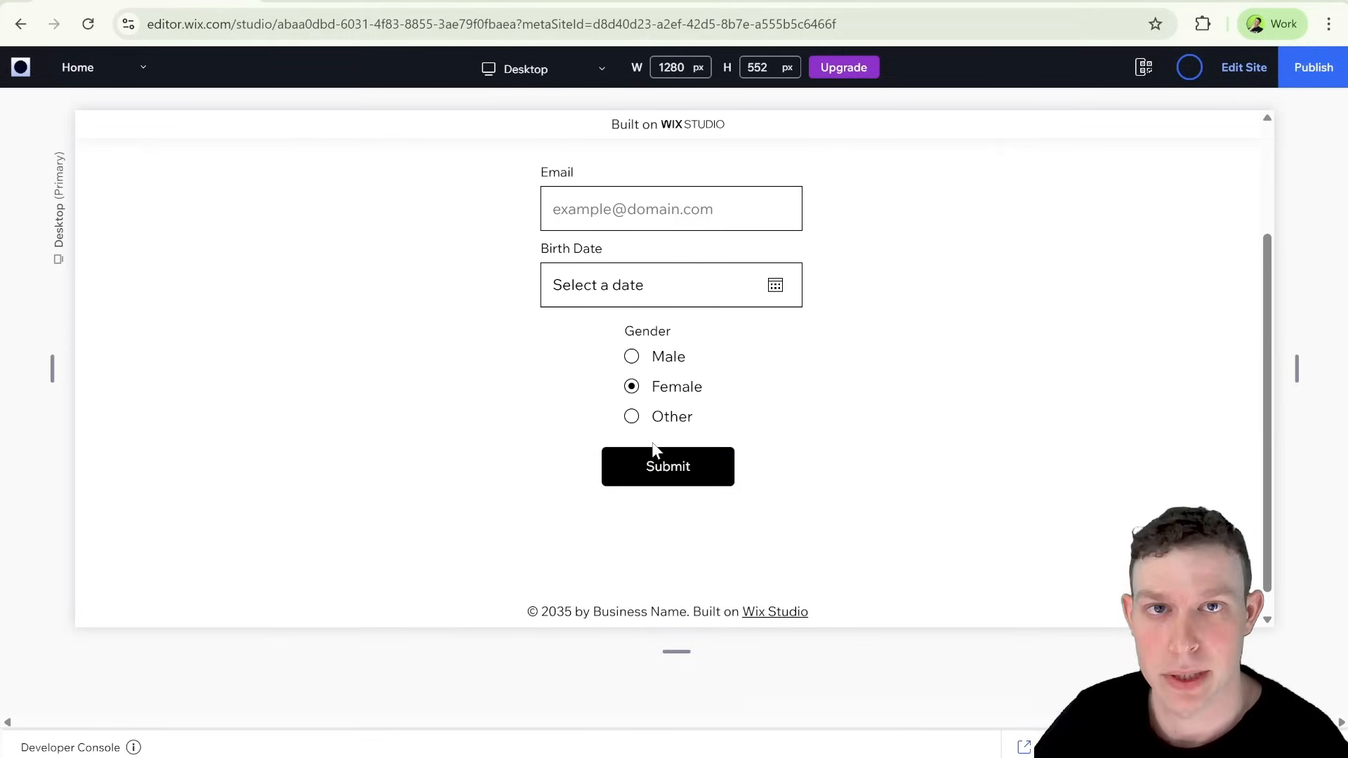
click(631, 417)
click(623, 464)
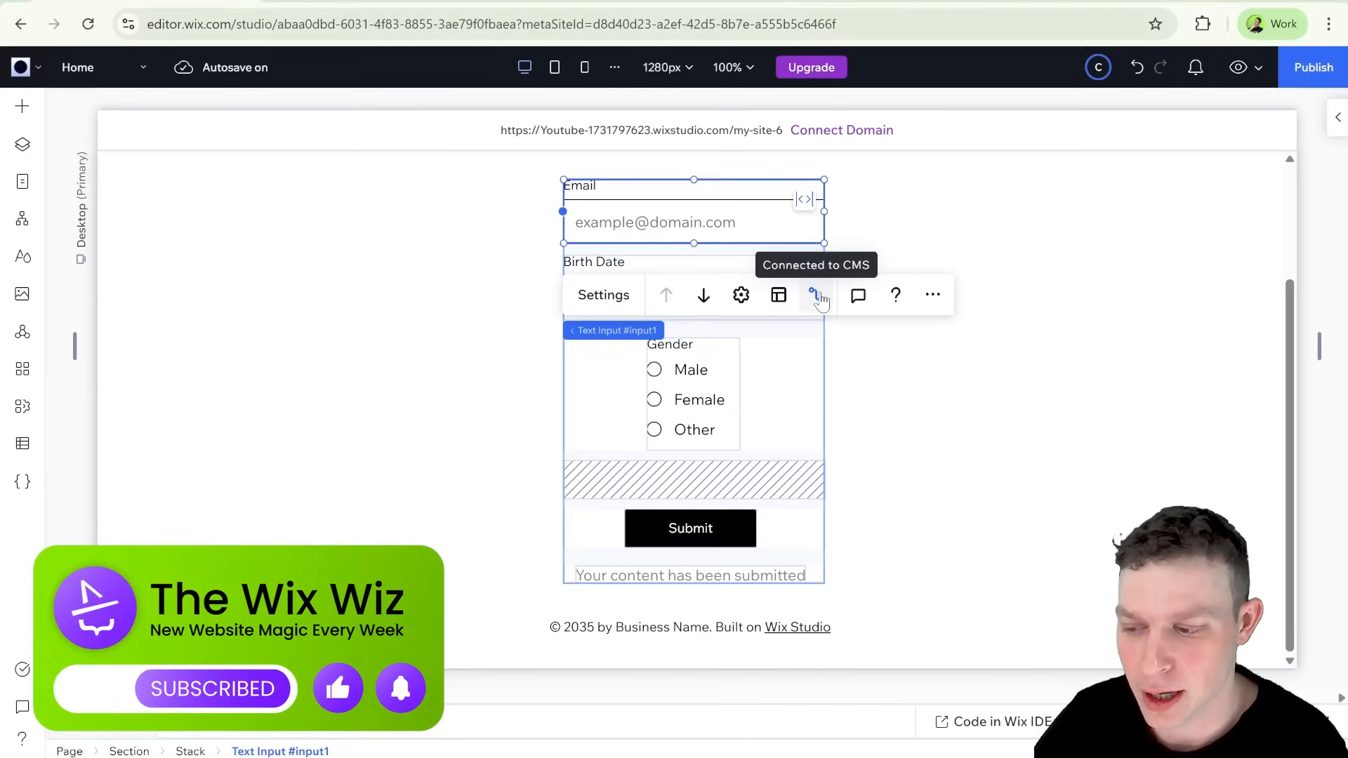
Step: Connect the Gender radio buttons to the Student Registration dataset to collect content, with their value linked to the Gender (Text) field
click(818, 297)
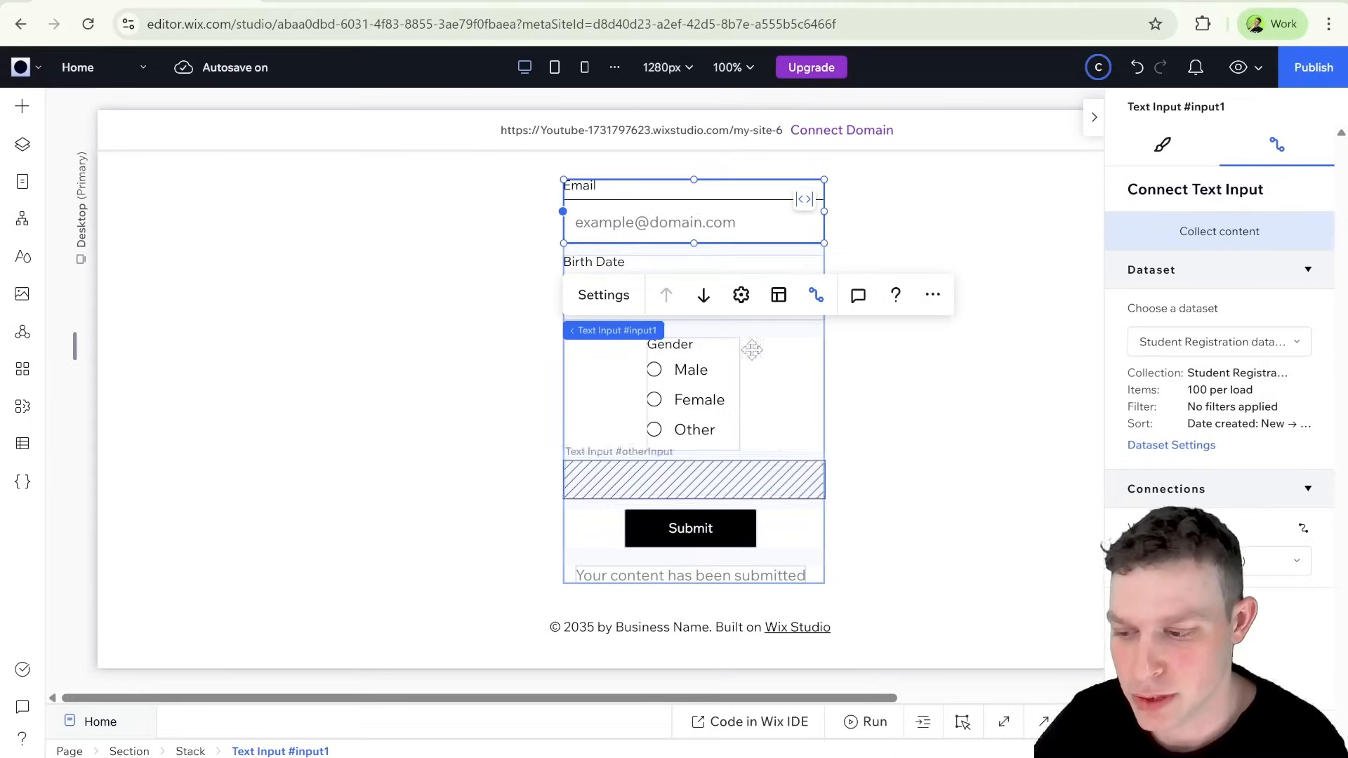
click(792, 362)
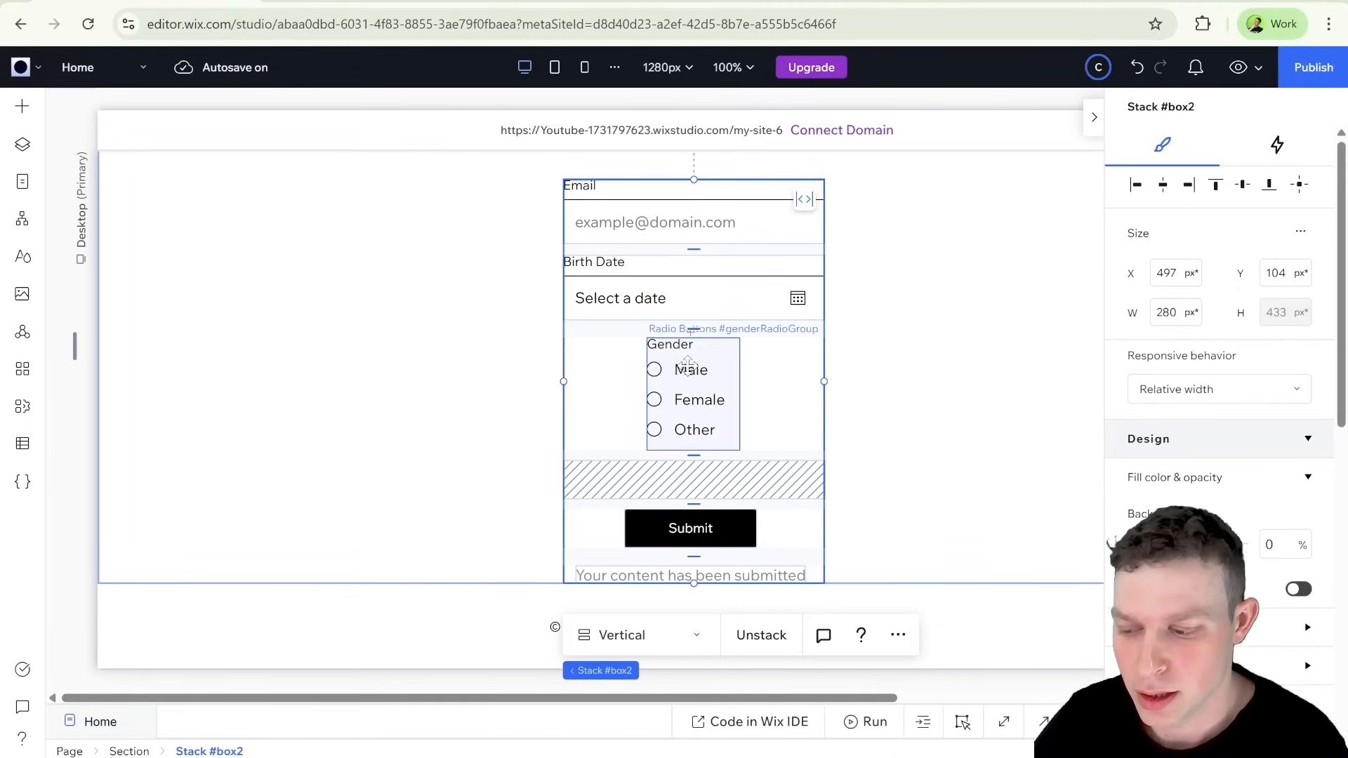
click(688, 365)
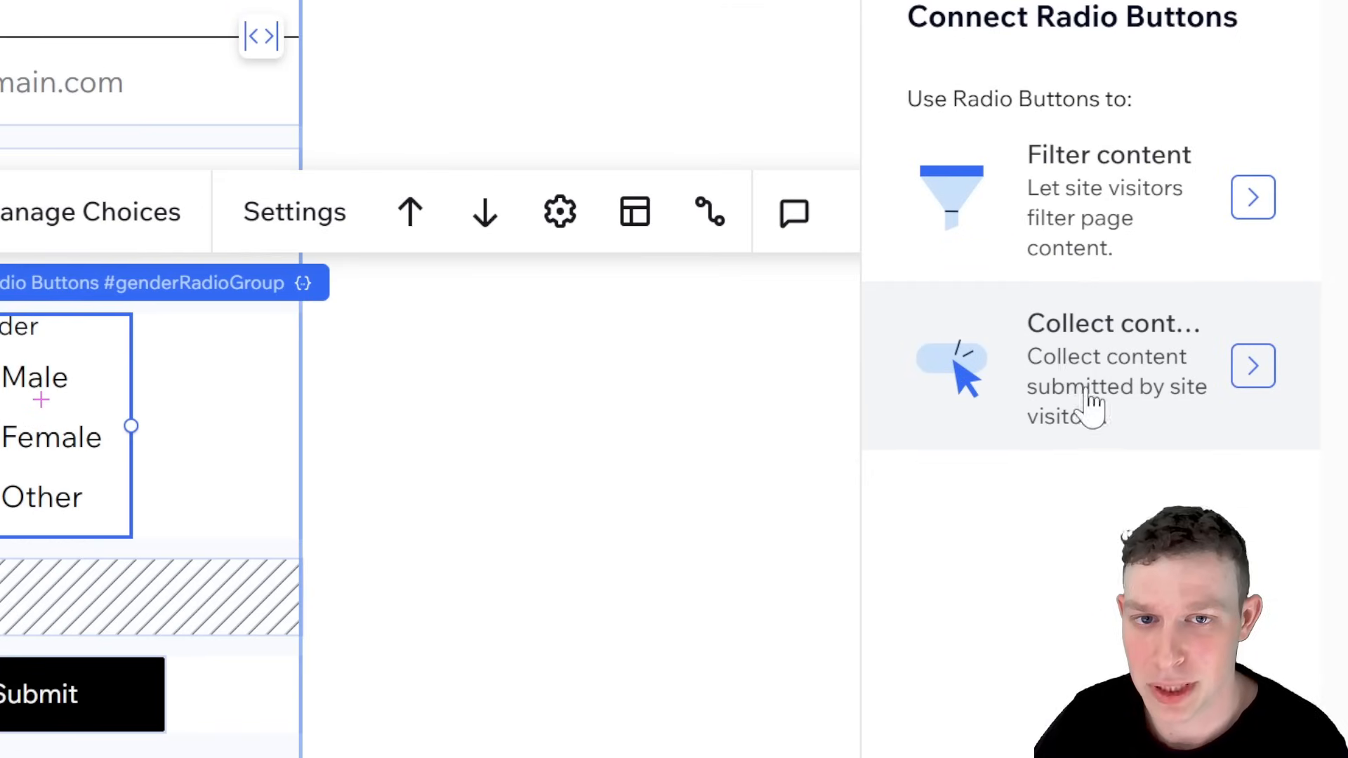
click(1132, 370)
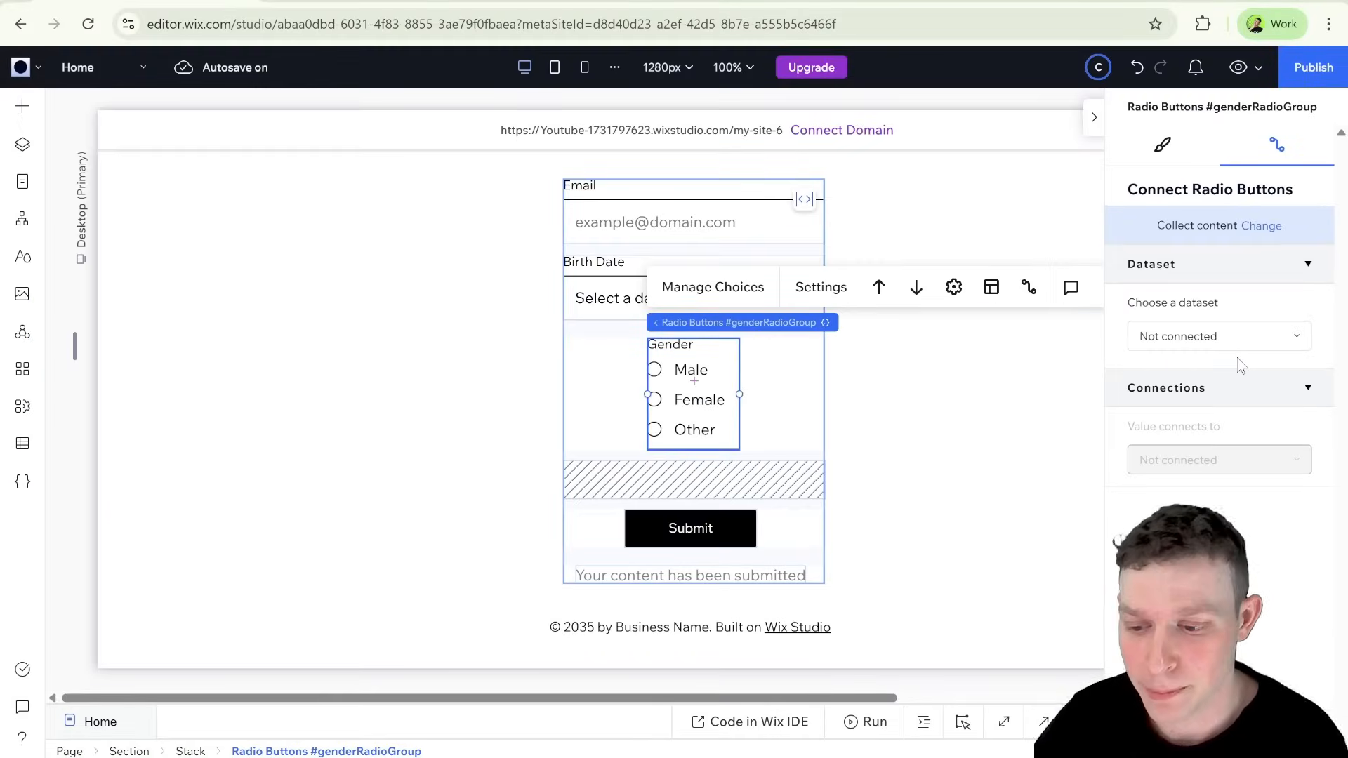
click(1193, 341)
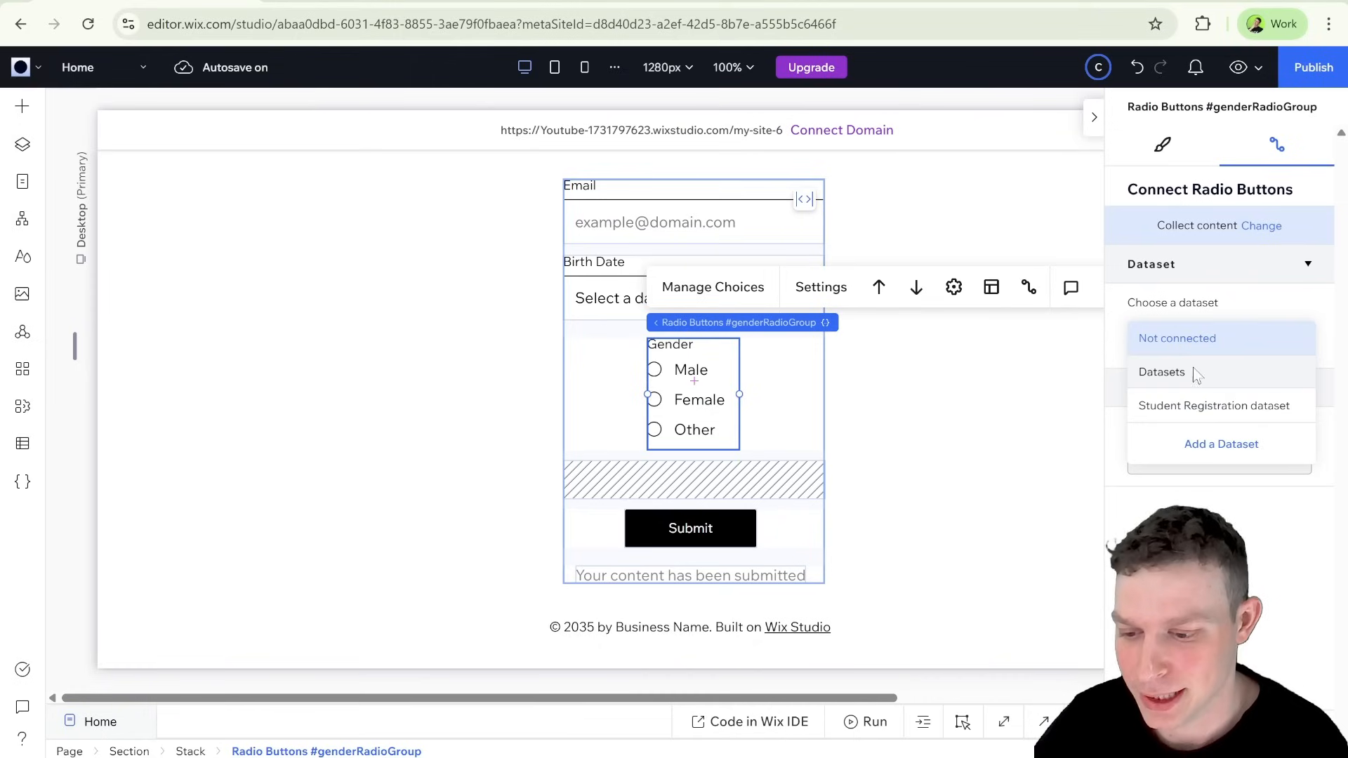
click(1198, 404)
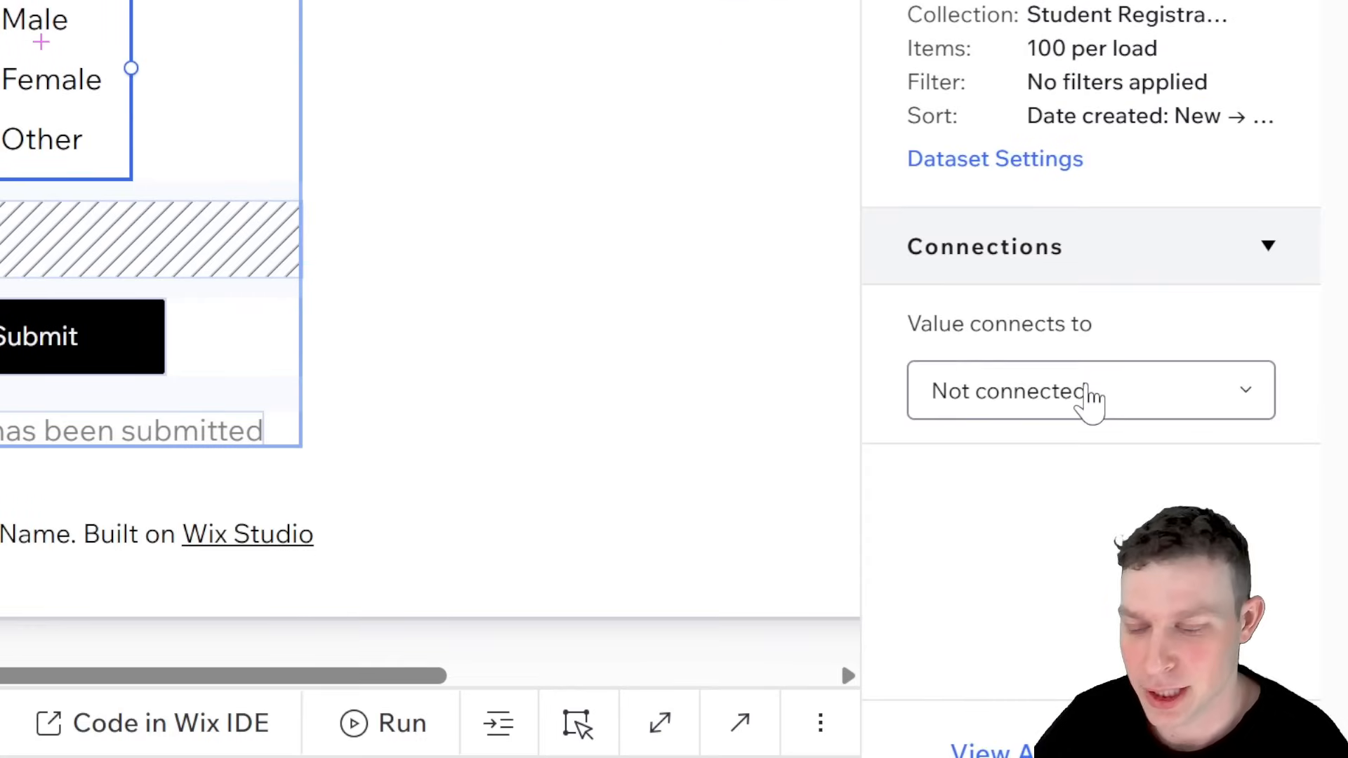
click(1091, 398)
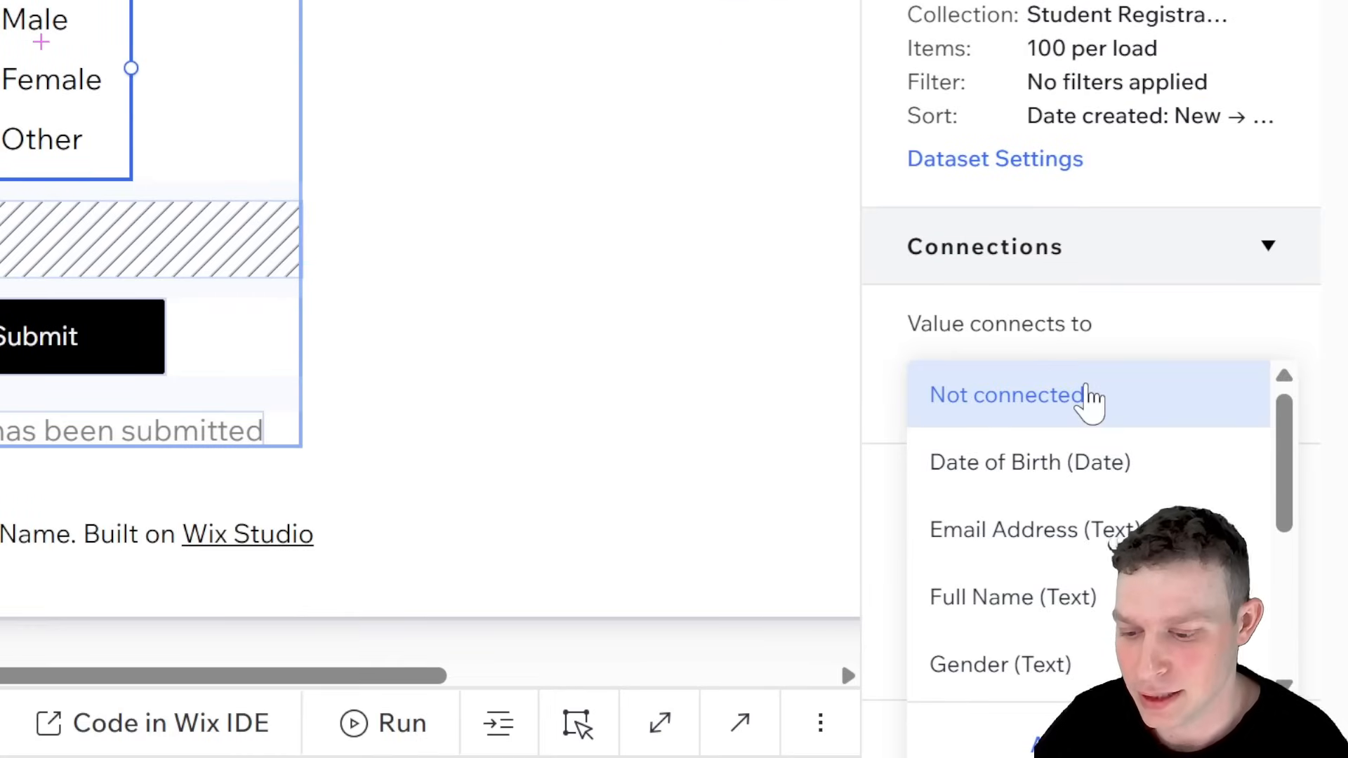
scroll(1090, 436, down, 2)
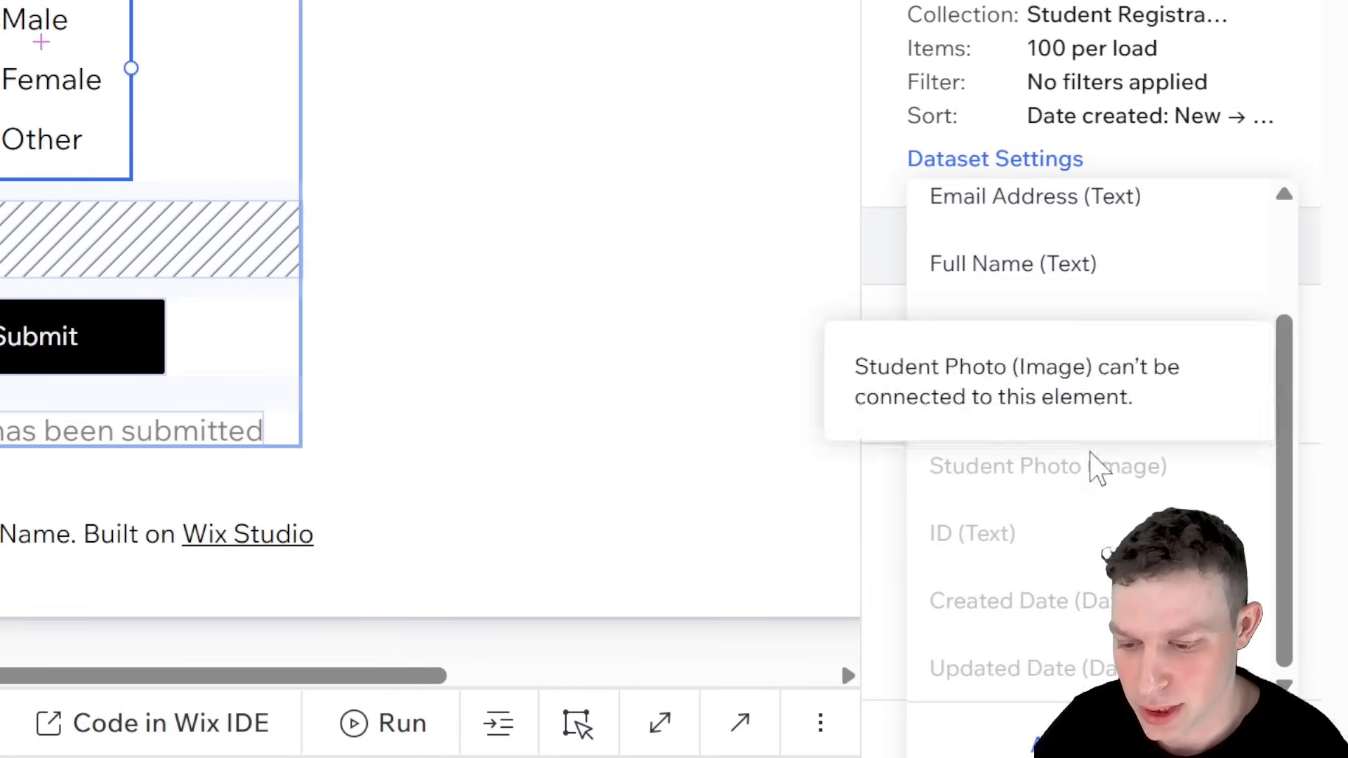
click(1091, 337)
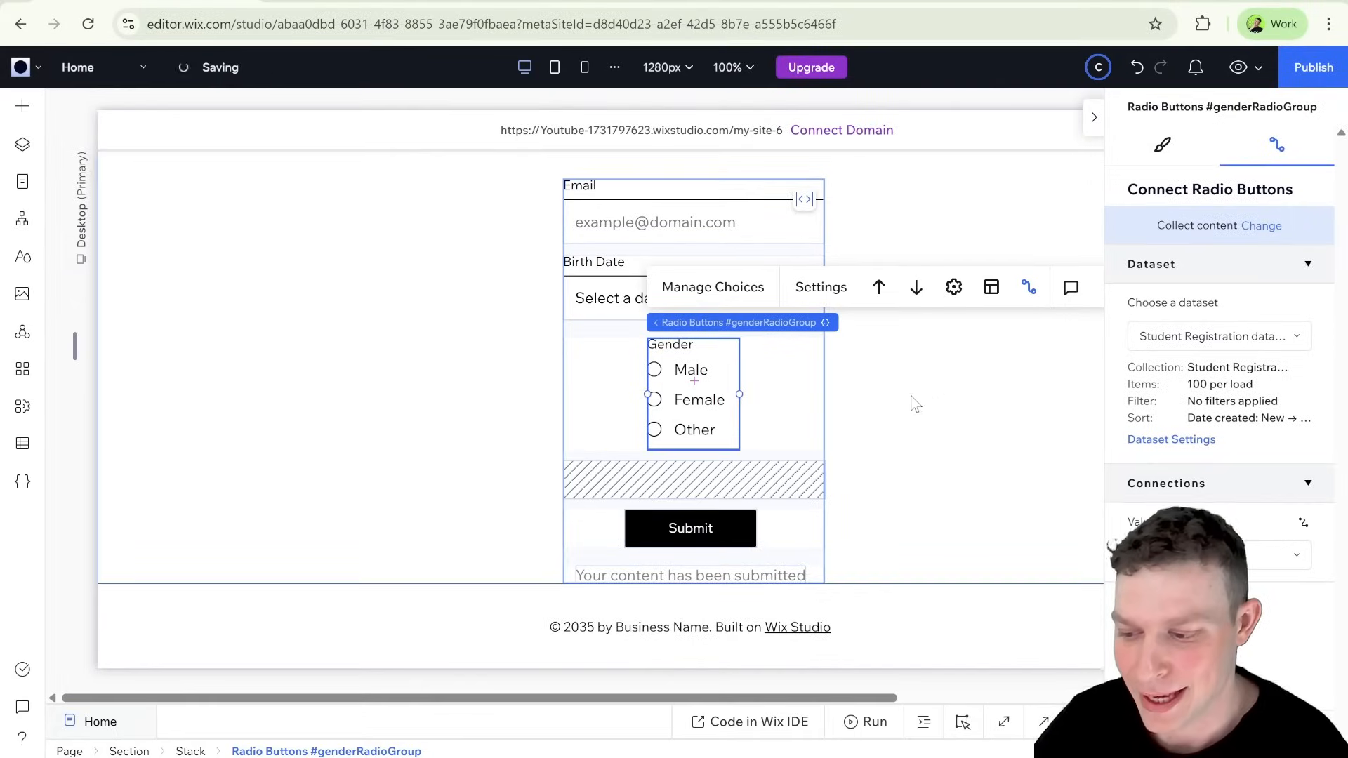
Step: Connect the collapsed #otherInput text input's value to the Gender (Text) field of the Student Registration dataset
click(804, 467)
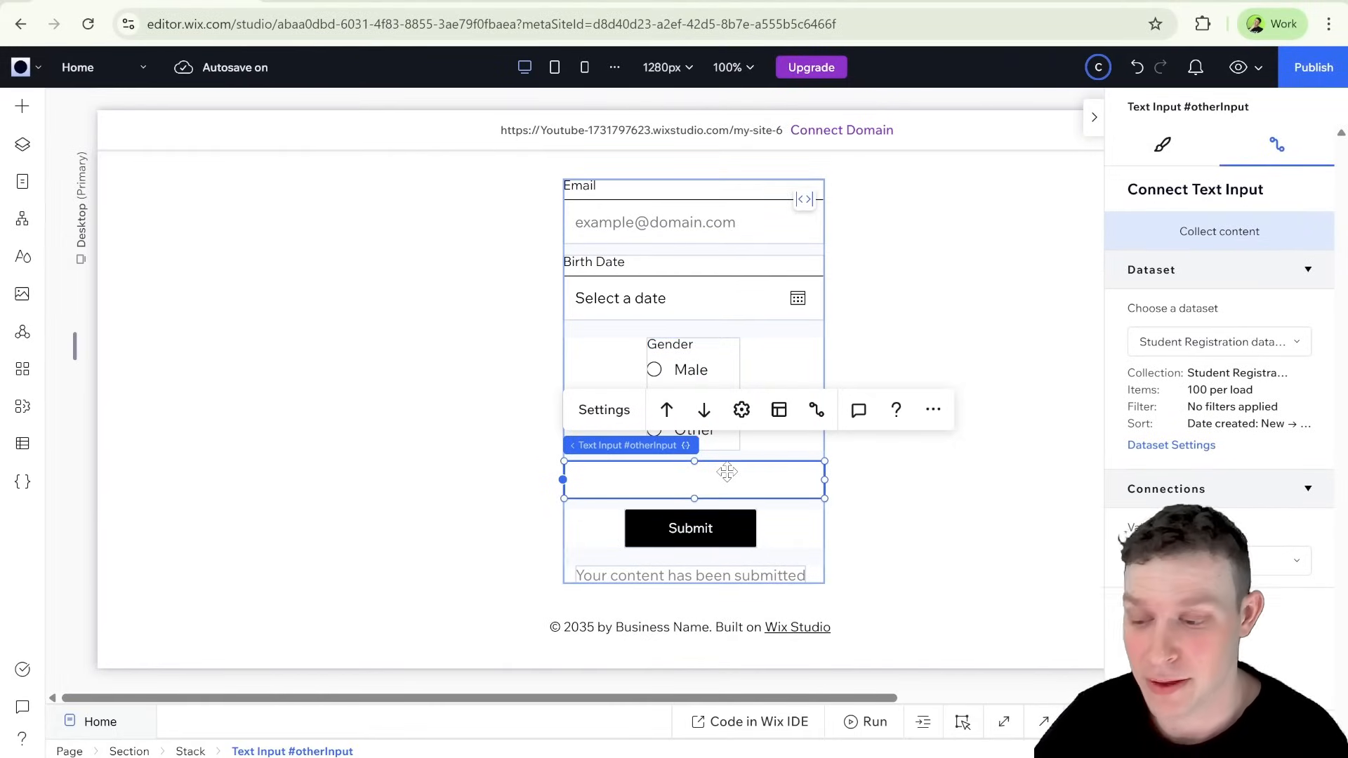
click(819, 420)
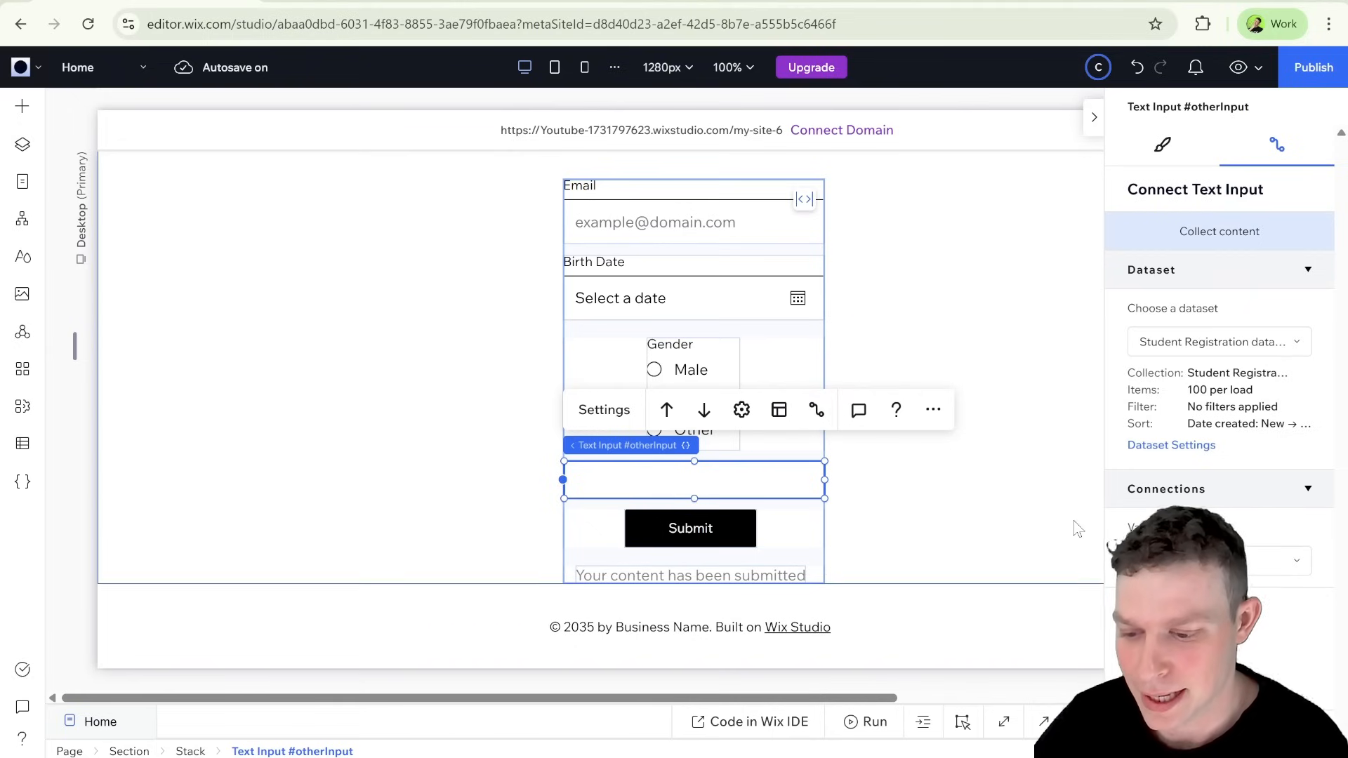
click(1297, 561)
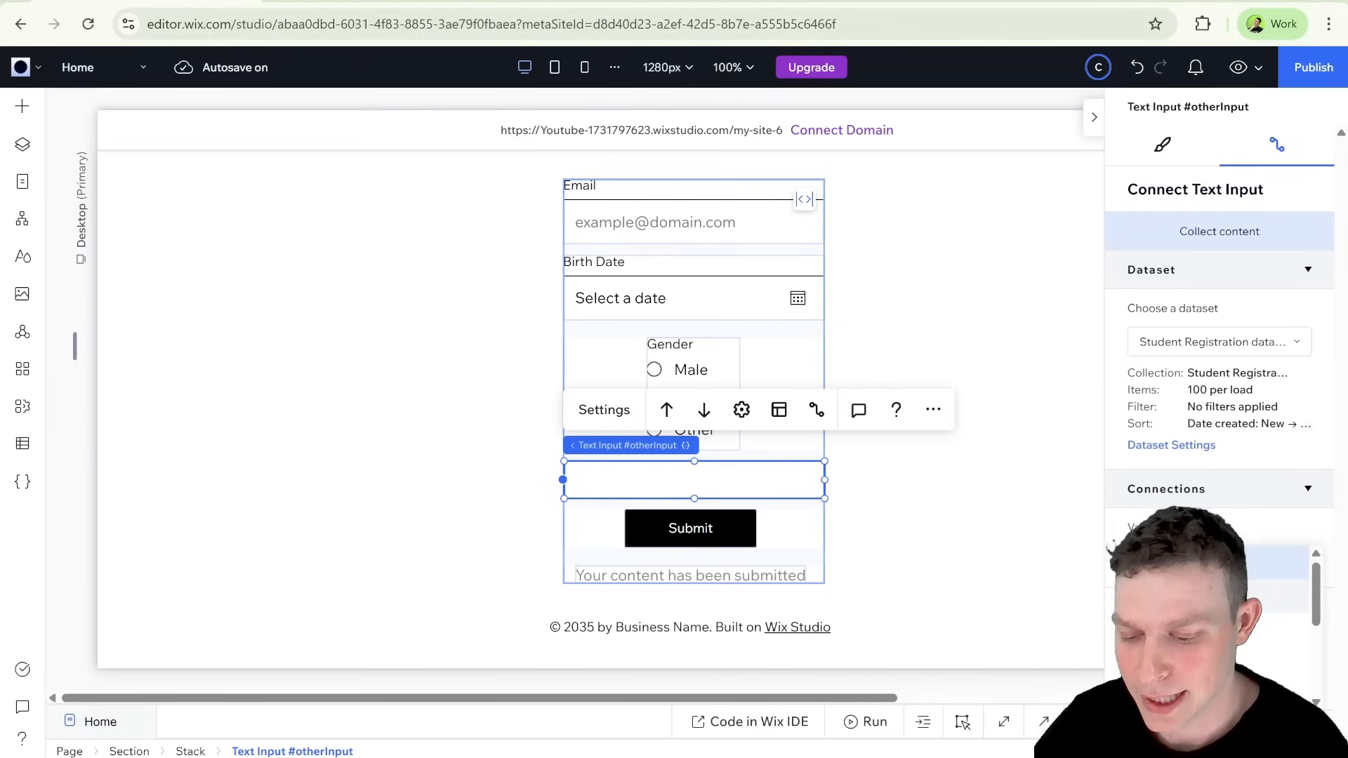
scroll(1222, 597, down, 3)
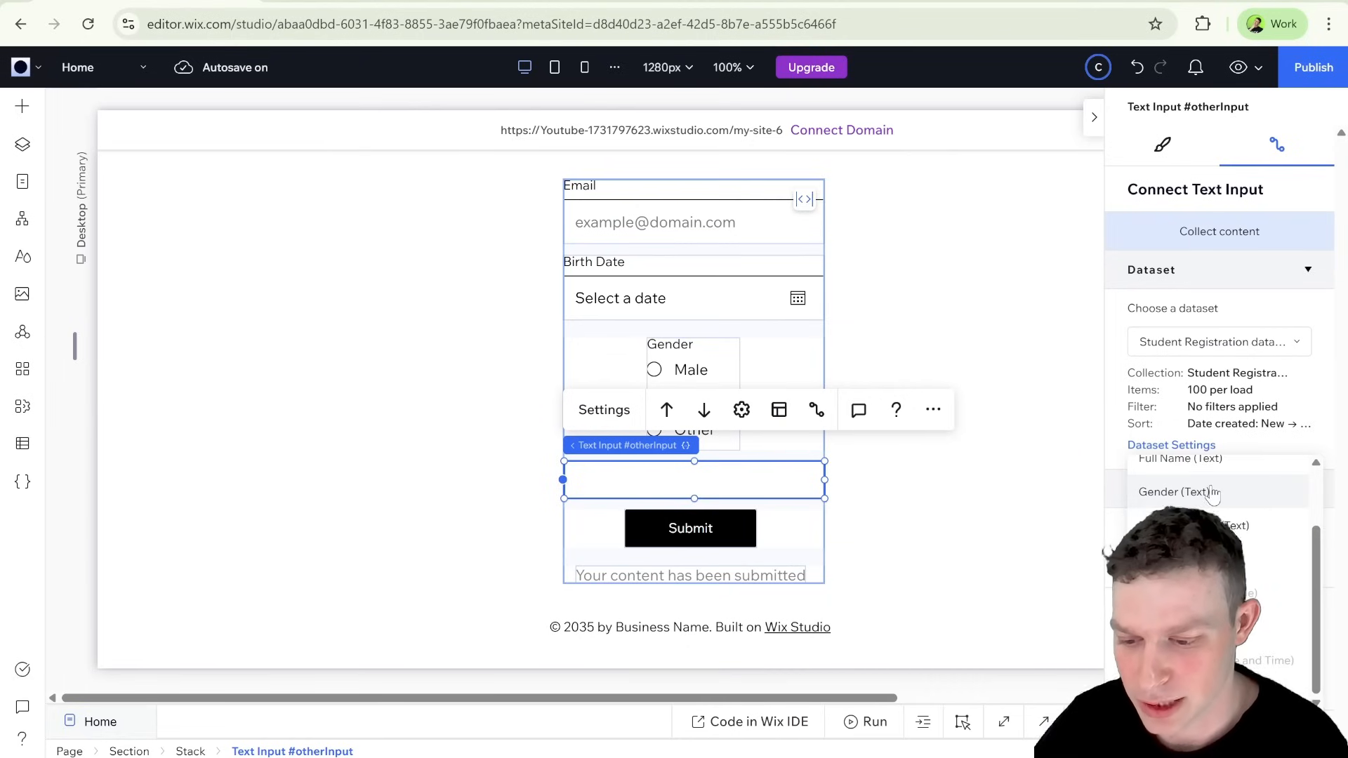
click(1211, 492)
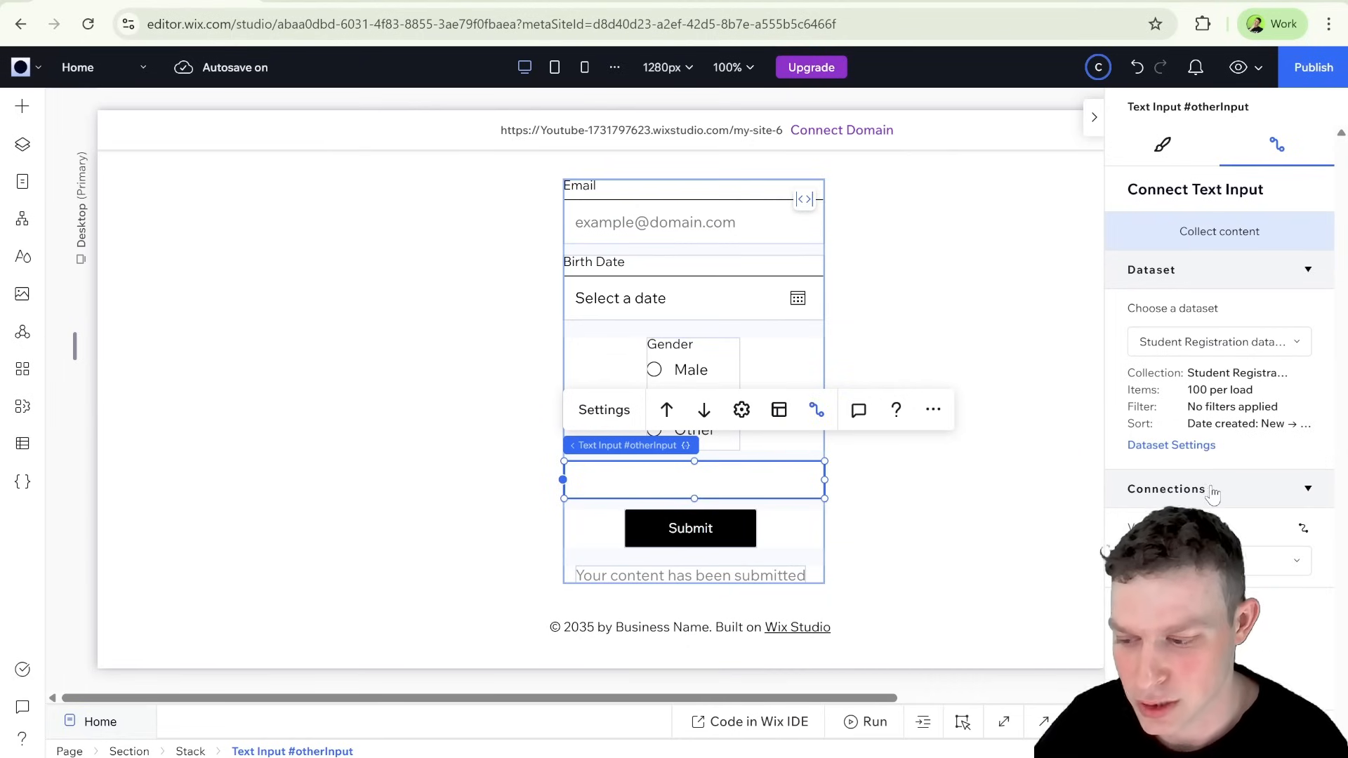
click(979, 453)
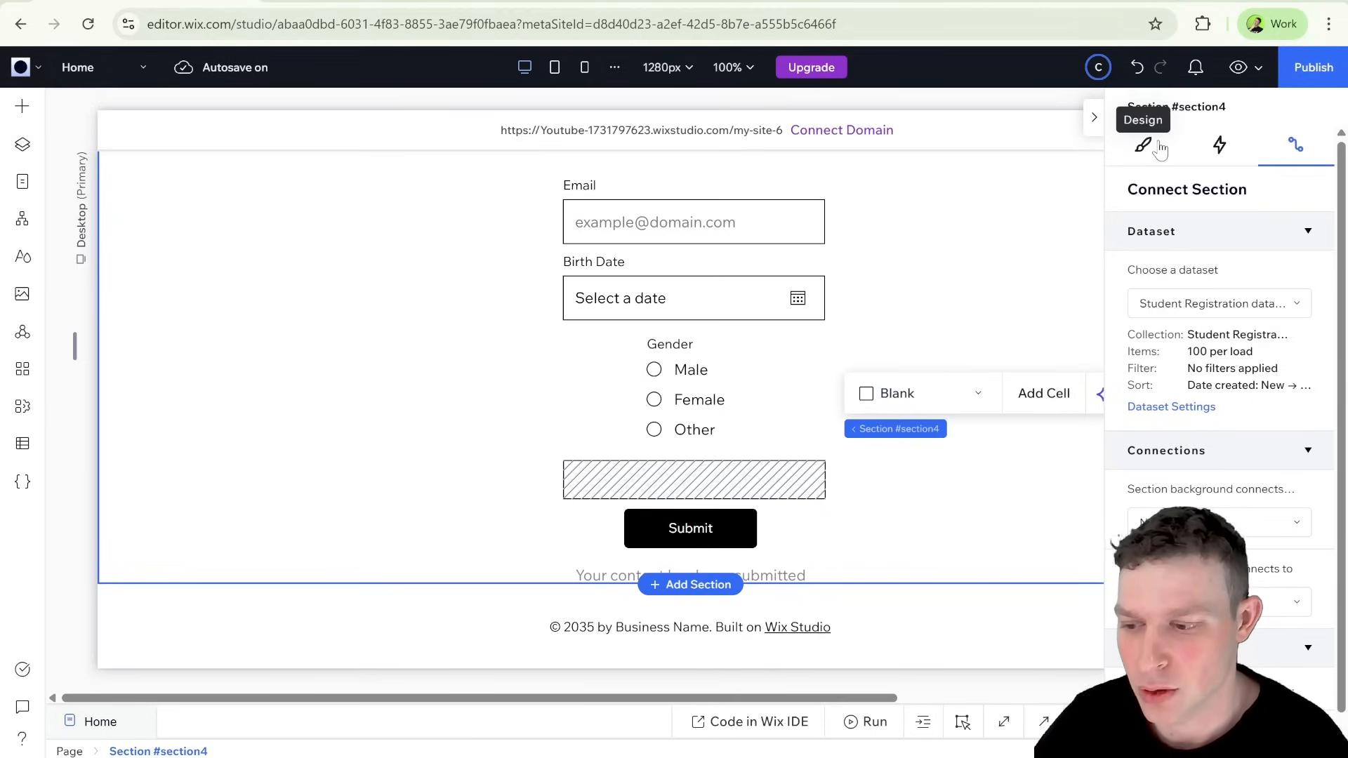
Step: Preview the page and fill in the form's Email field with a test e-mail address
click(1238, 67)
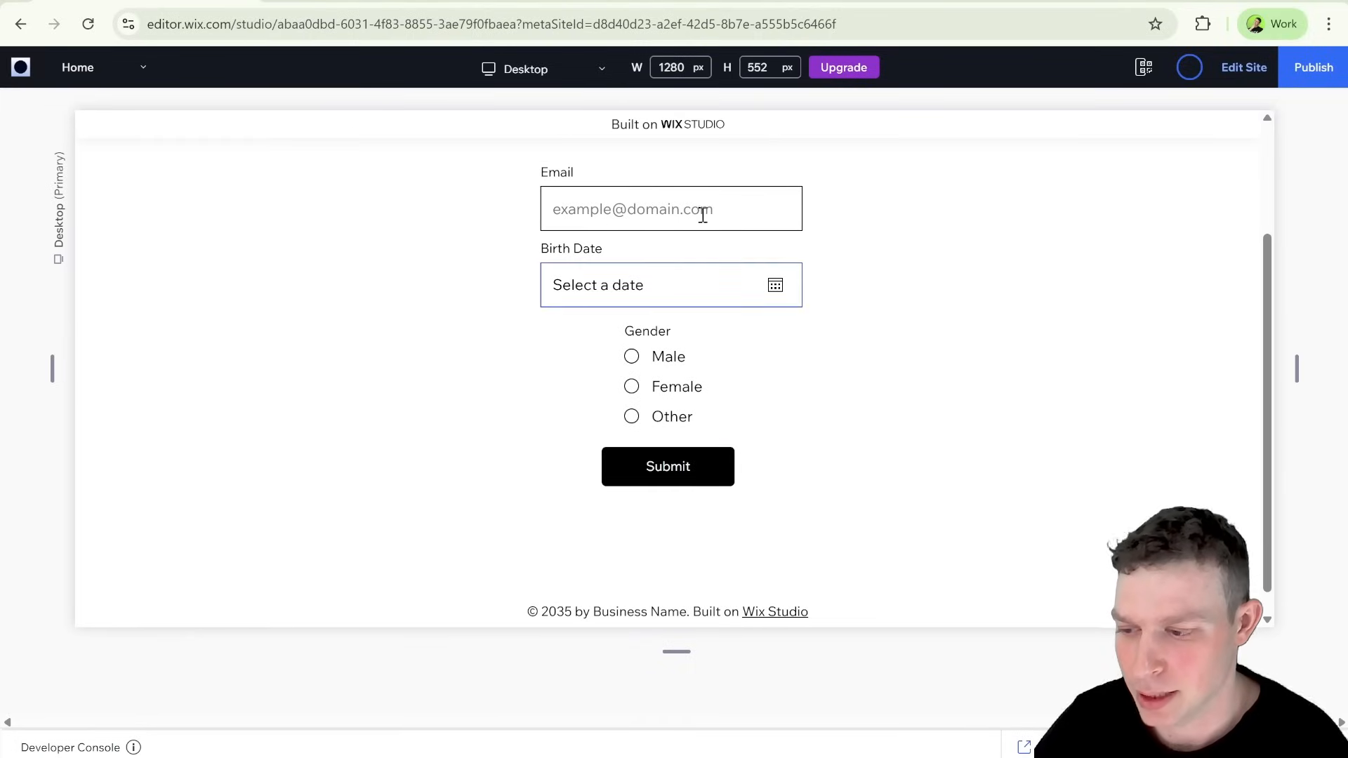
click(686, 200)
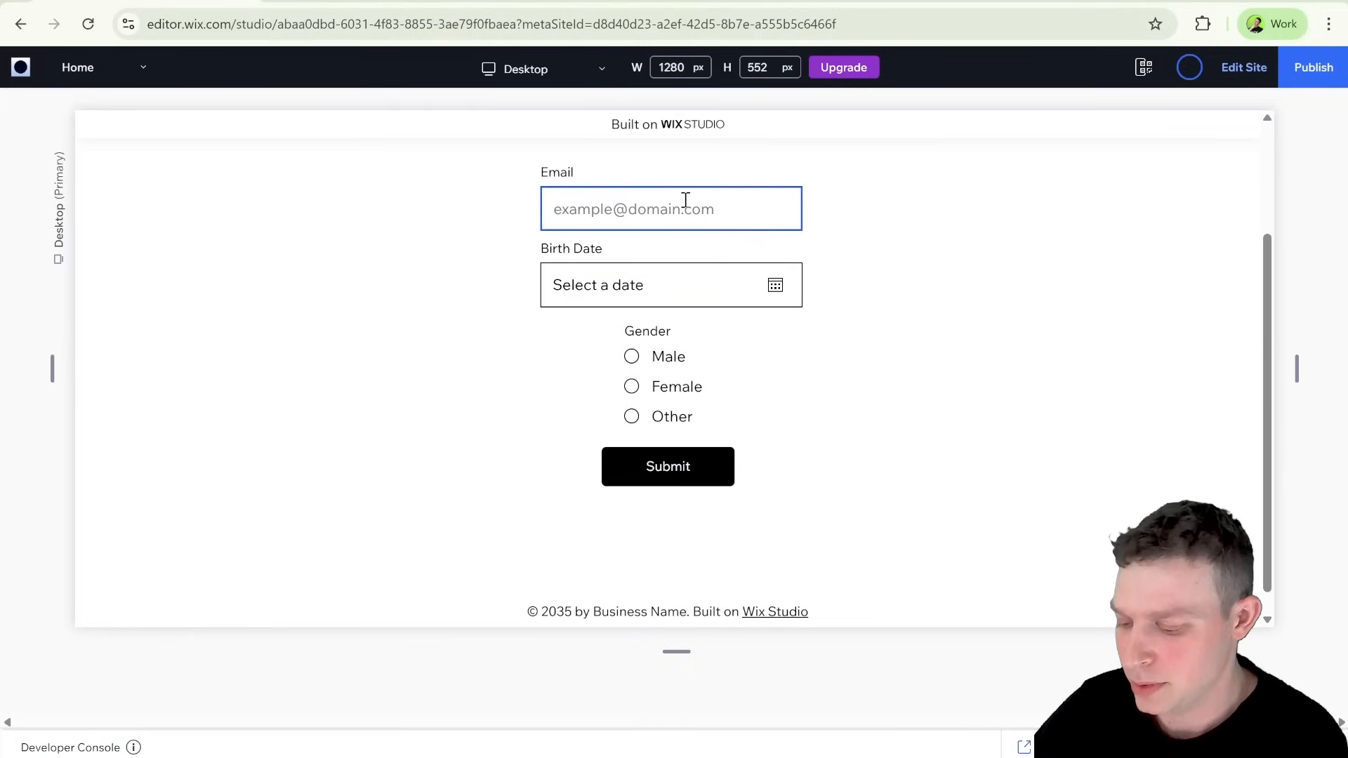
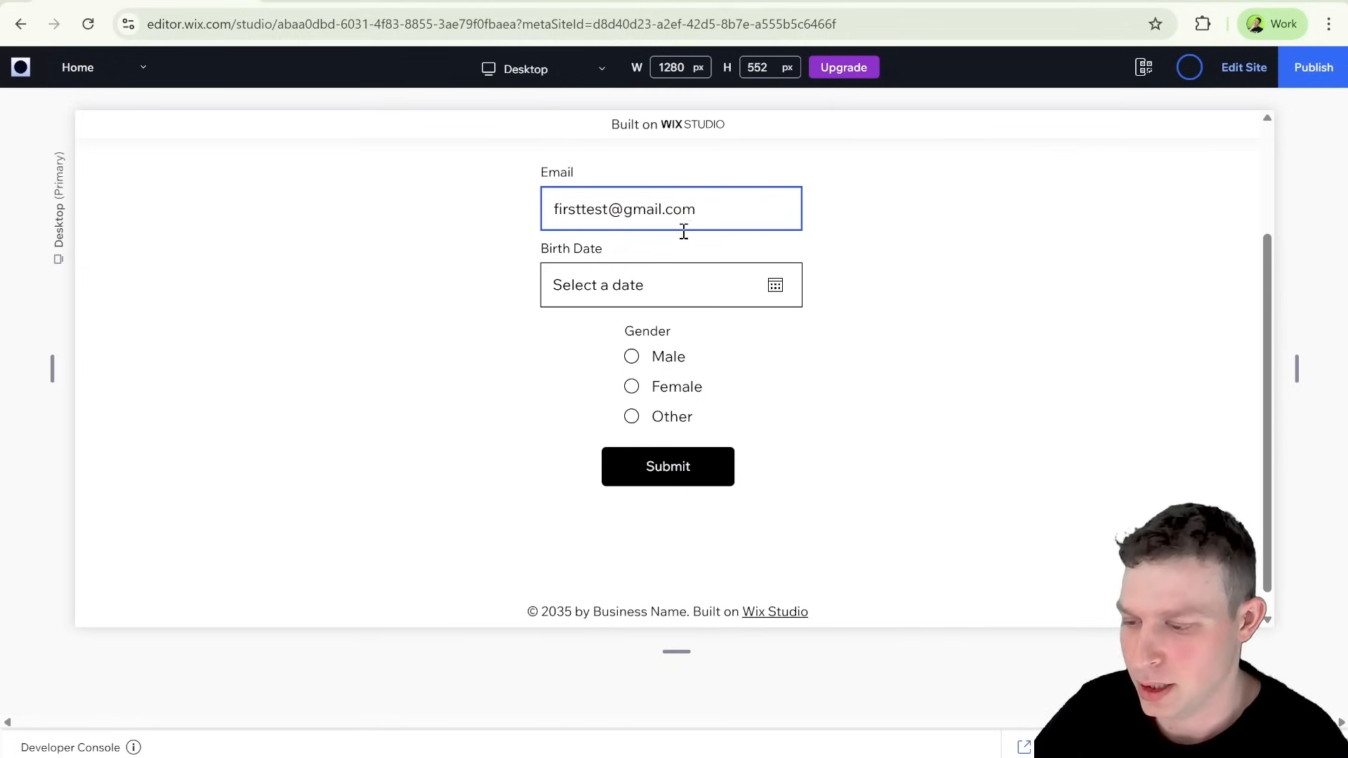
Step: Complete the first test entry by picking a birth date and choosing Female as the gender, and submit the form
click(690, 274)
click(711, 497)
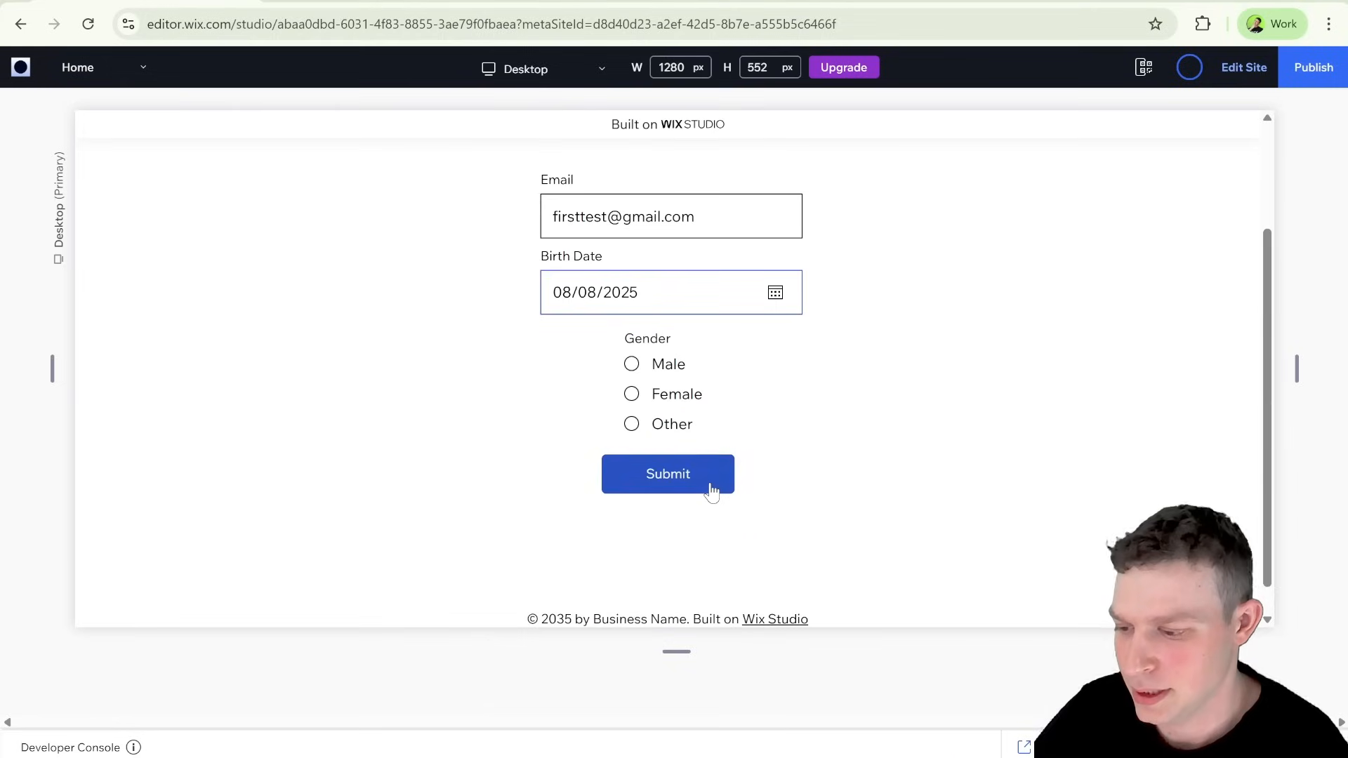
scroll(656, 336, down, 1)
click(641, 368)
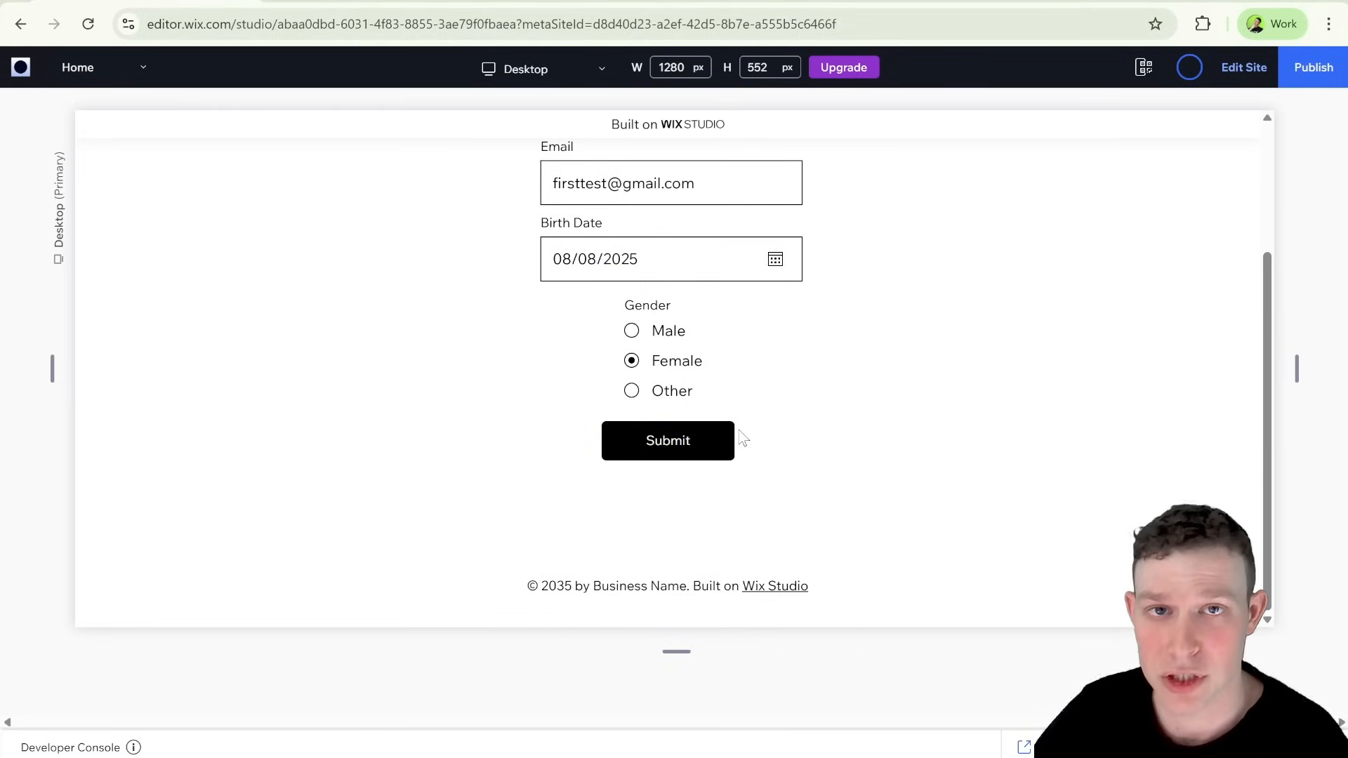
click(694, 449)
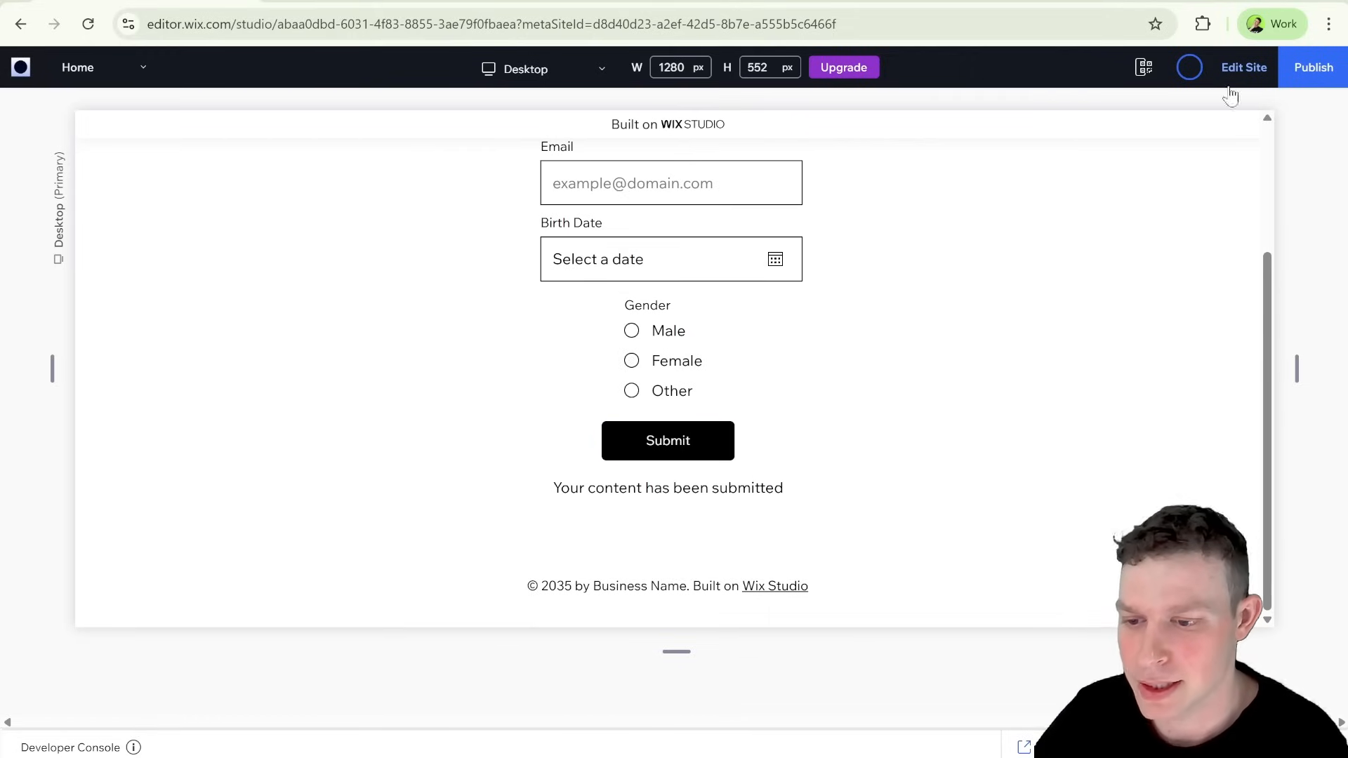
Step: Return to the editor and check the first test submission in the Student Registration collection, closing the collection when done
click(1244, 68)
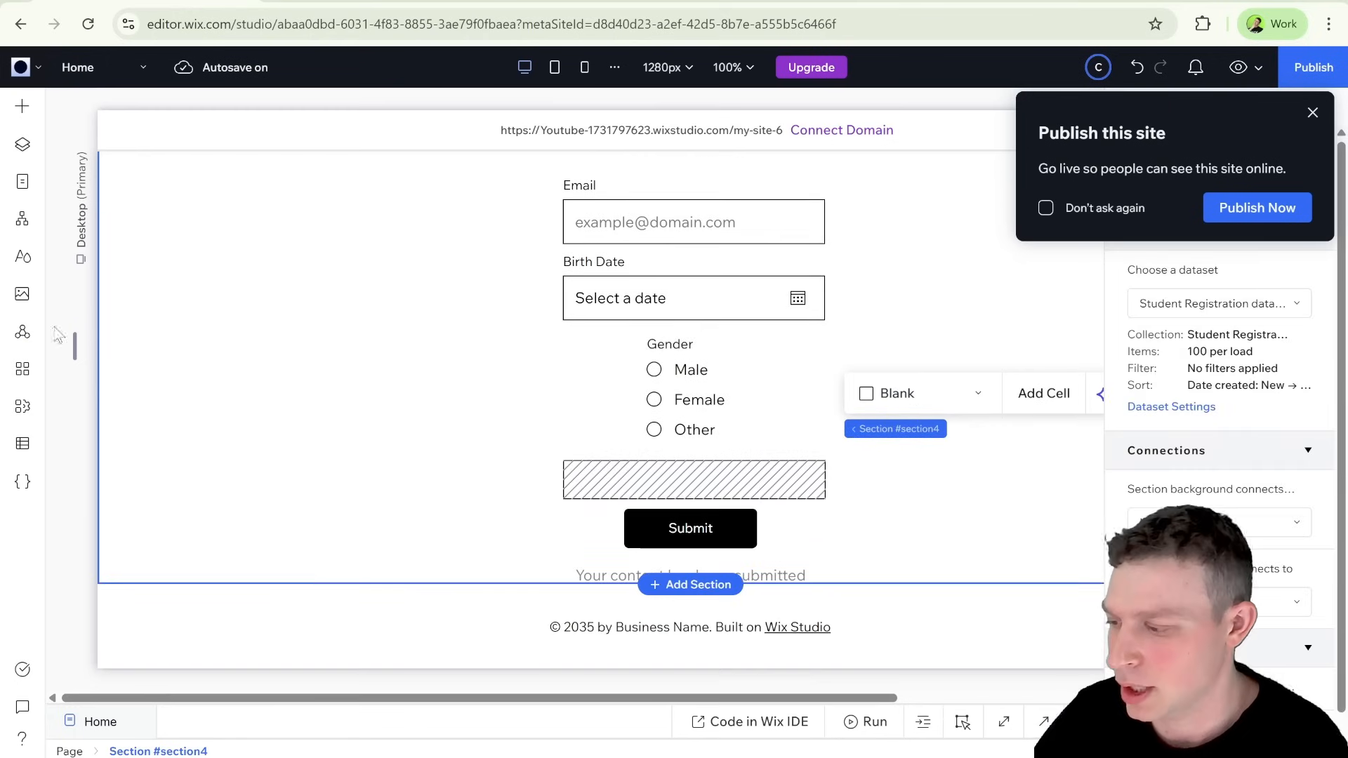
click(22, 443)
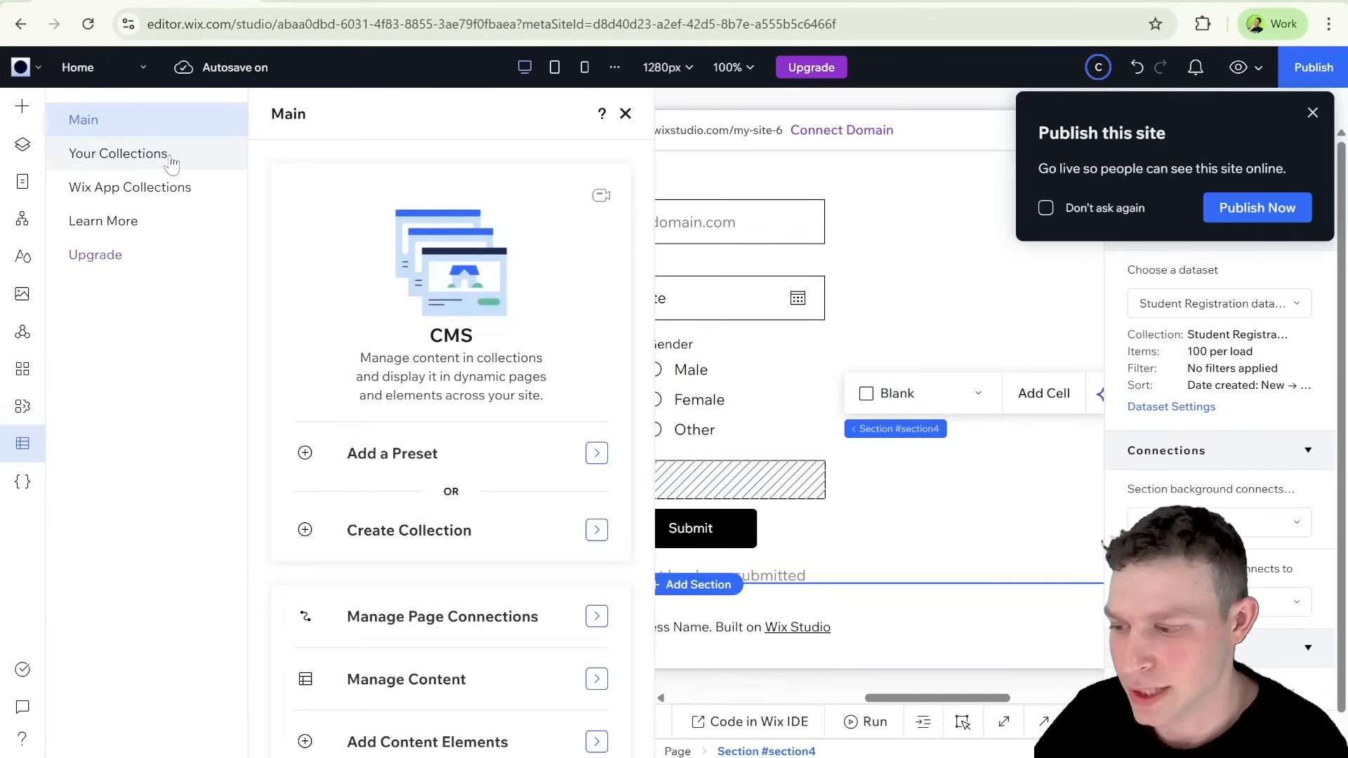
click(170, 158)
click(349, 255)
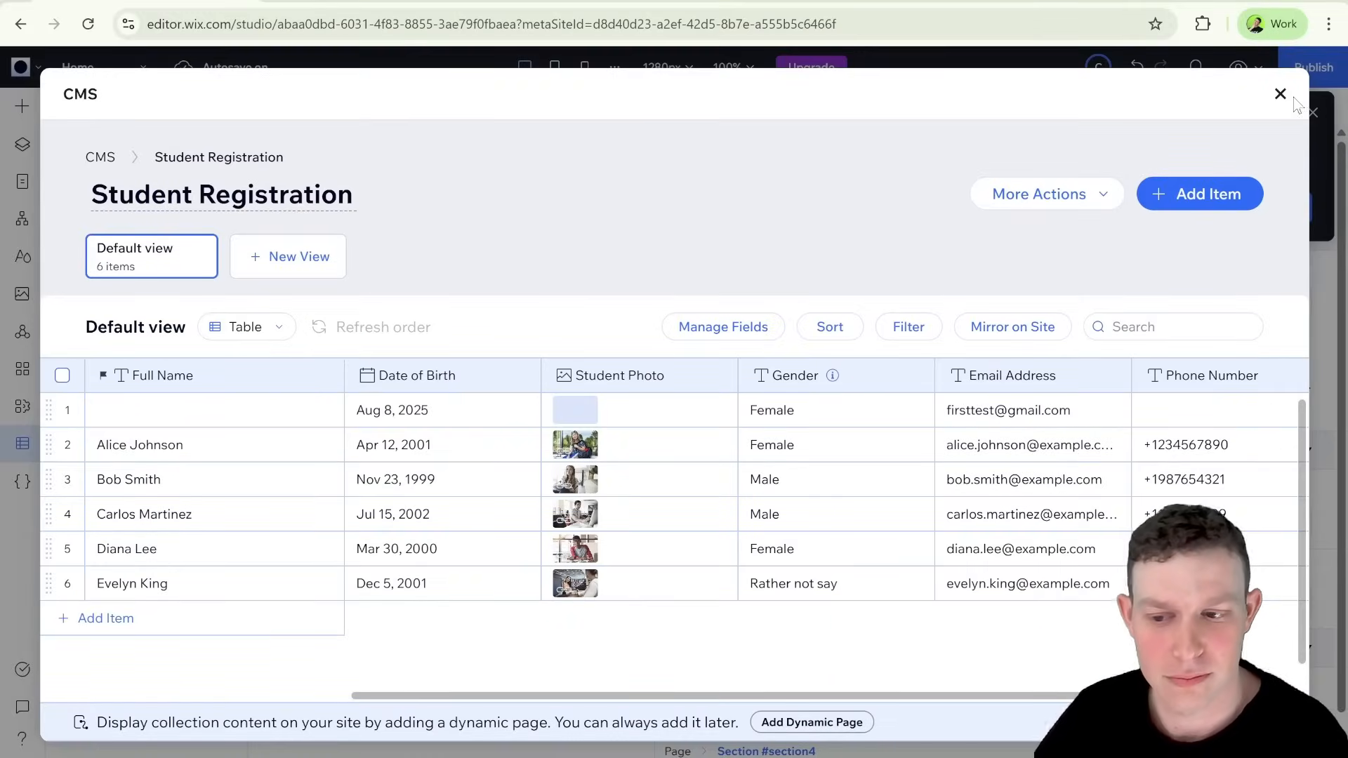
click(1282, 99)
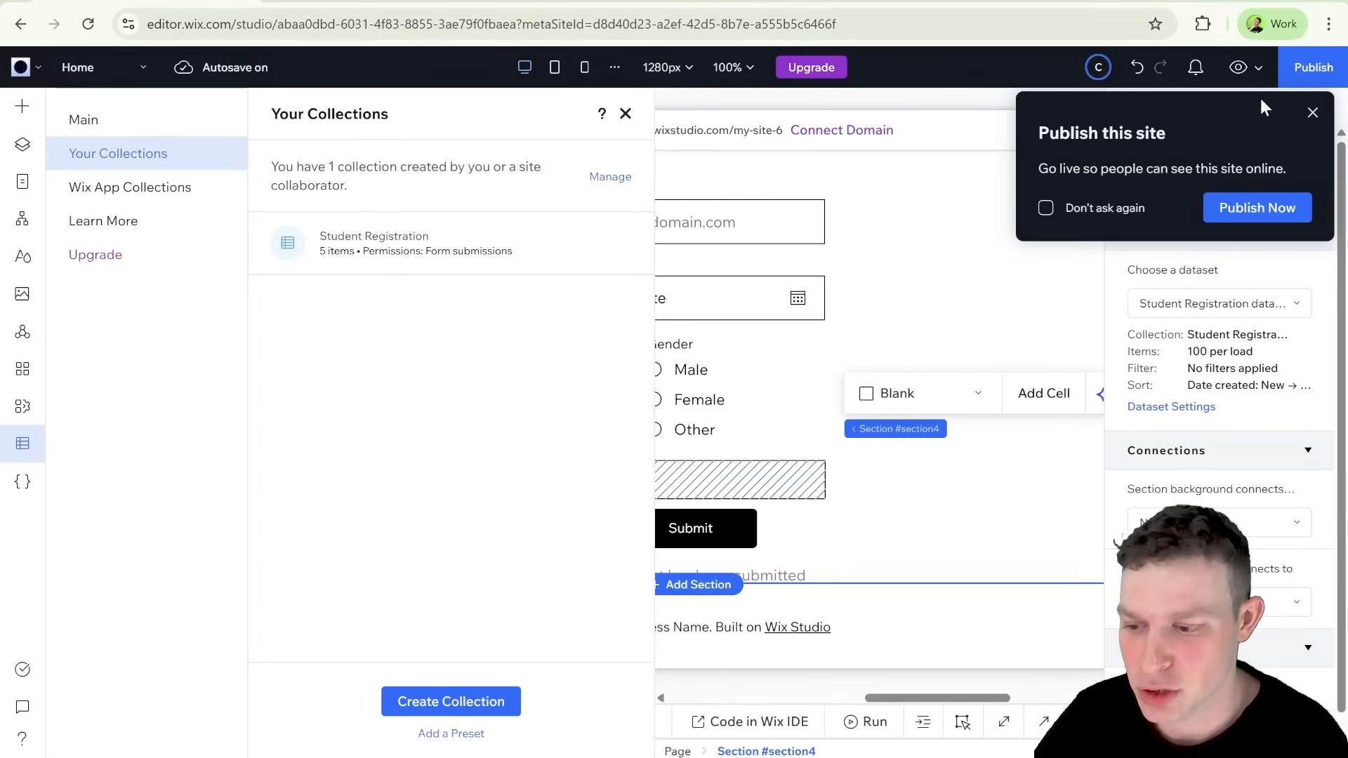
click(626, 115)
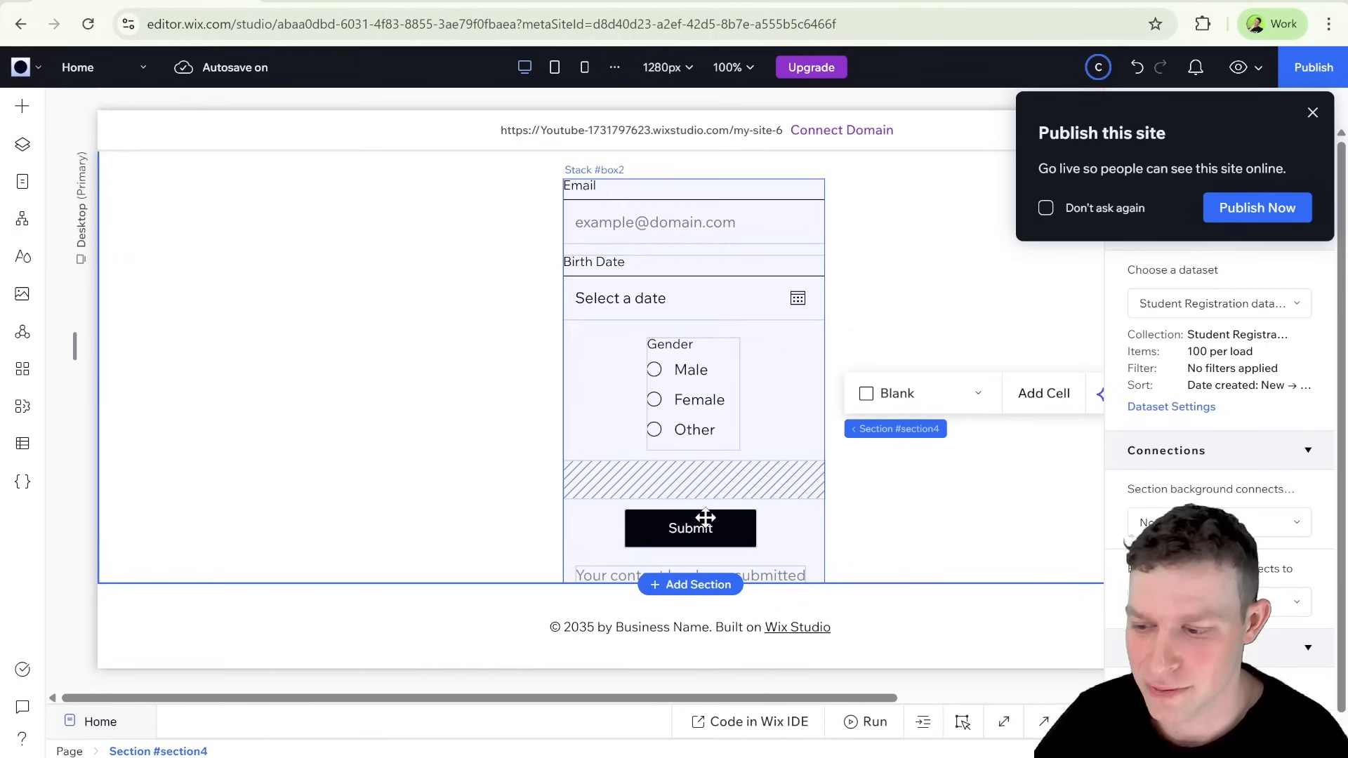
Step: Preview the page again and fill in the form's Email field with a second test address and pick a birth date
click(1238, 67)
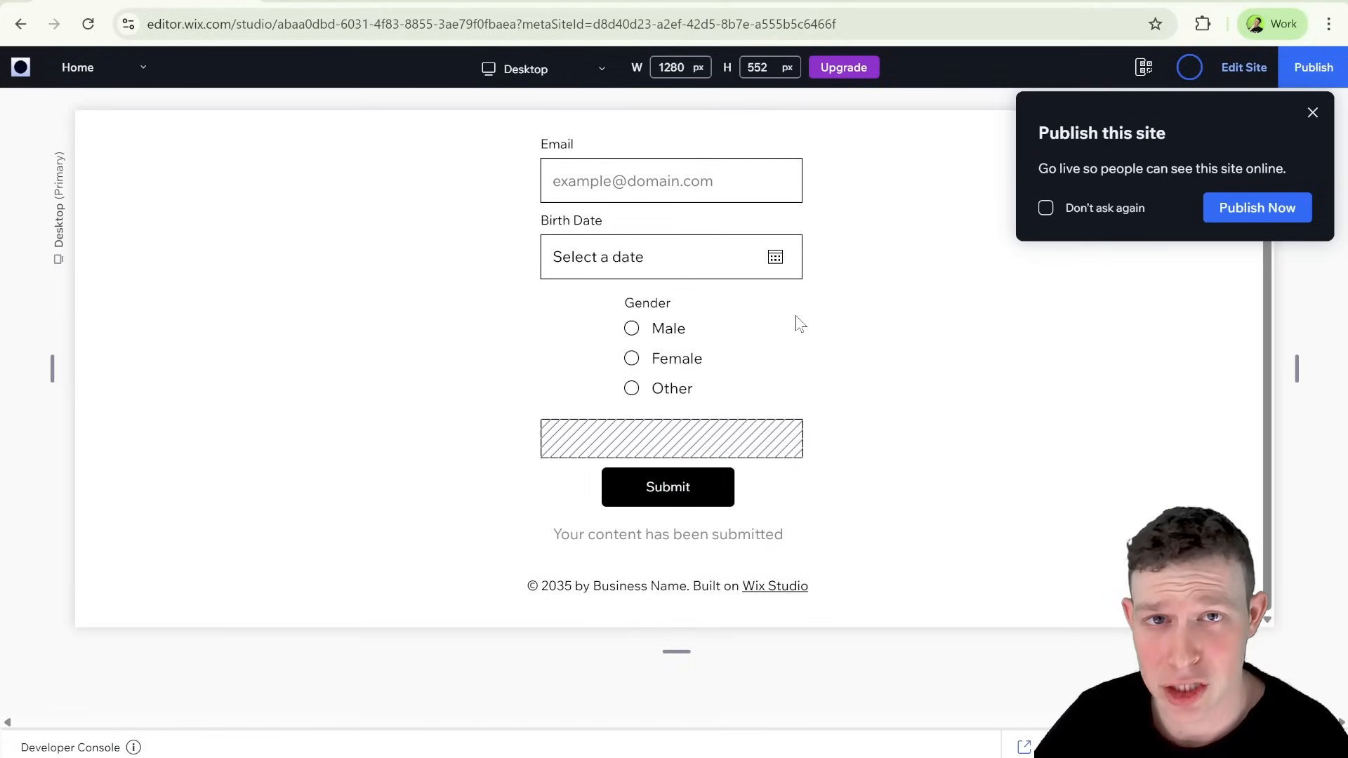
click(688, 209)
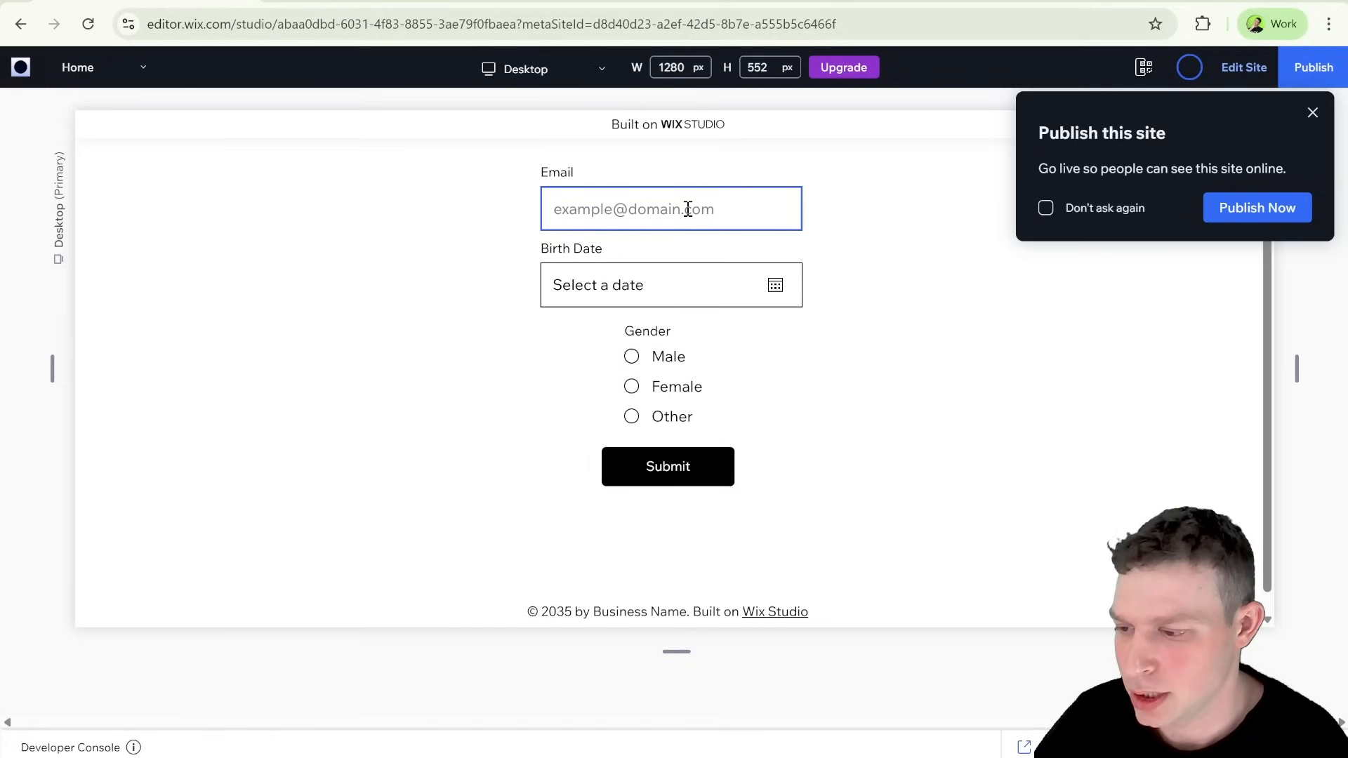
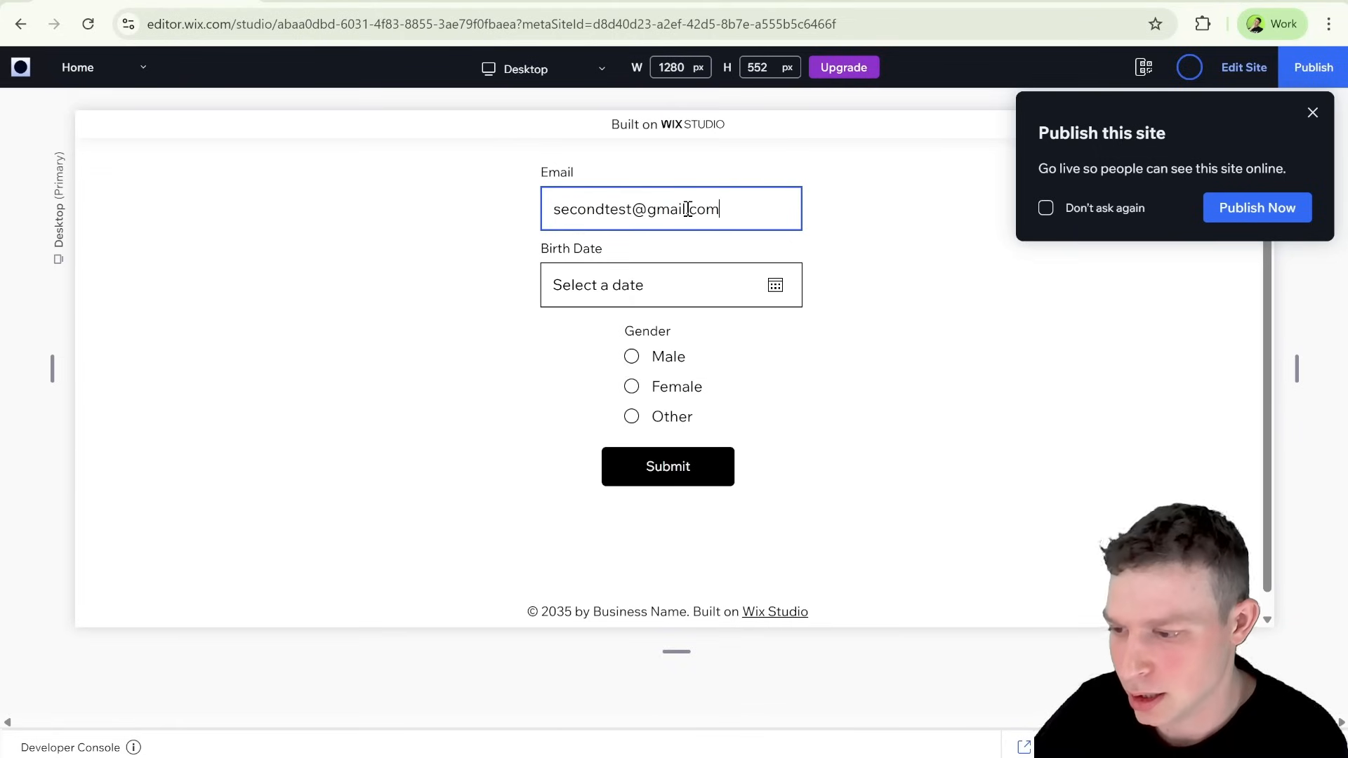
click(678, 280)
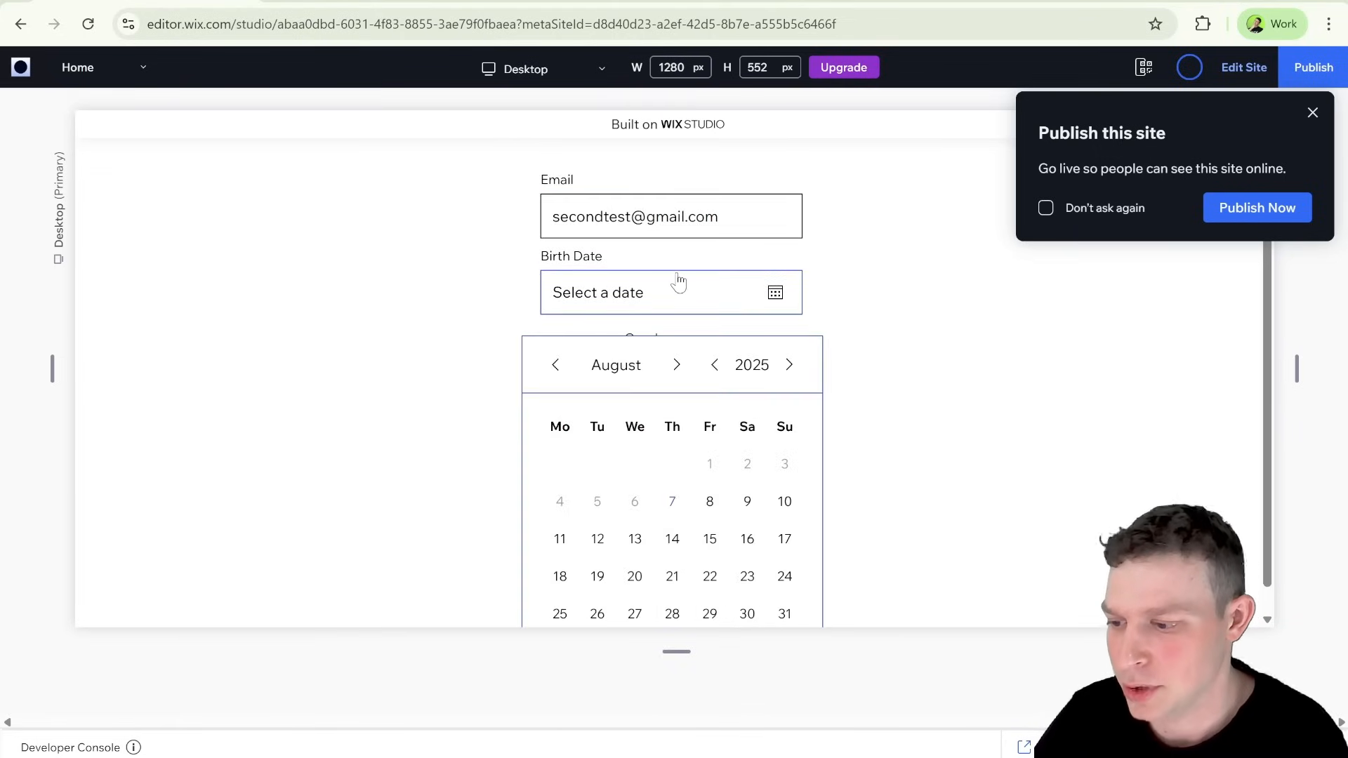
click(673, 538)
Step: Choose Other as the gender, with "Hard to explain" in the extra text input, and submit the form
click(632, 425)
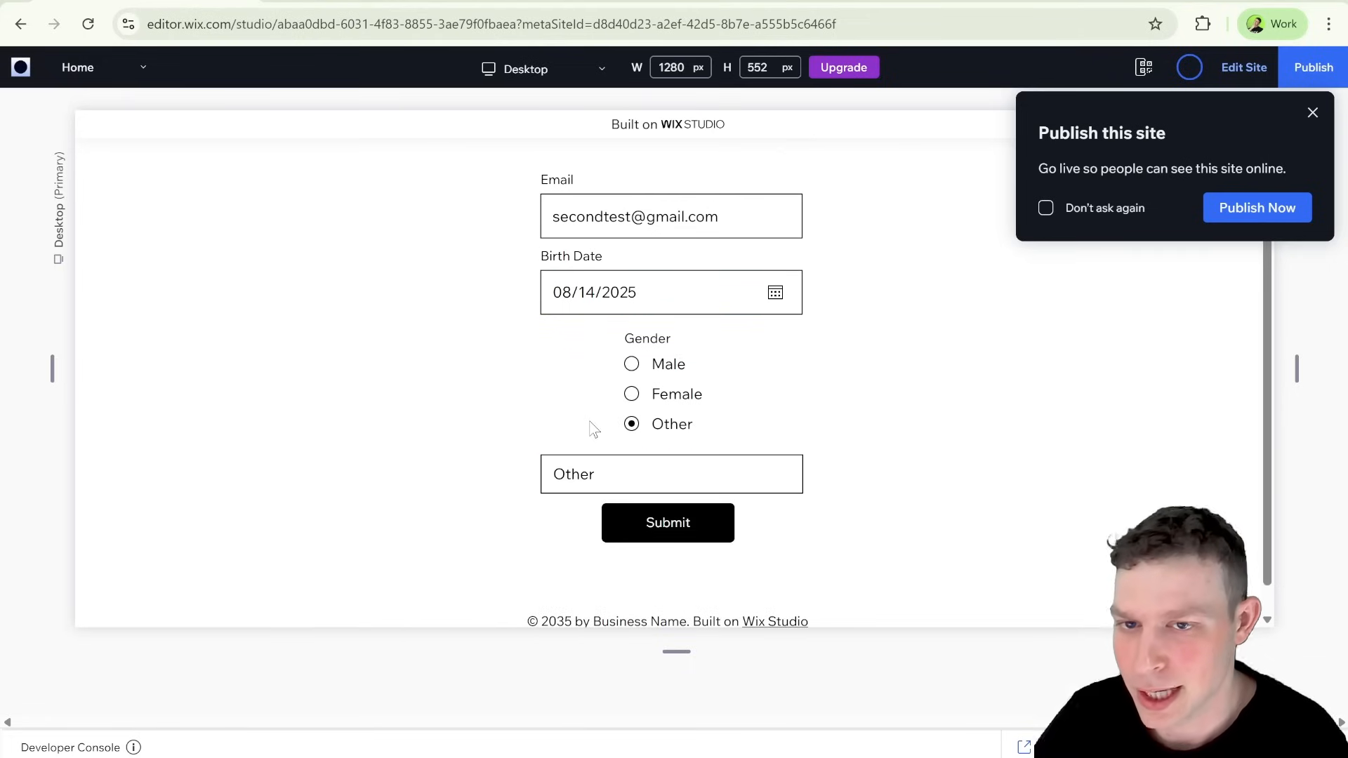
scroll(596, 421, down, 1)
click(590, 442)
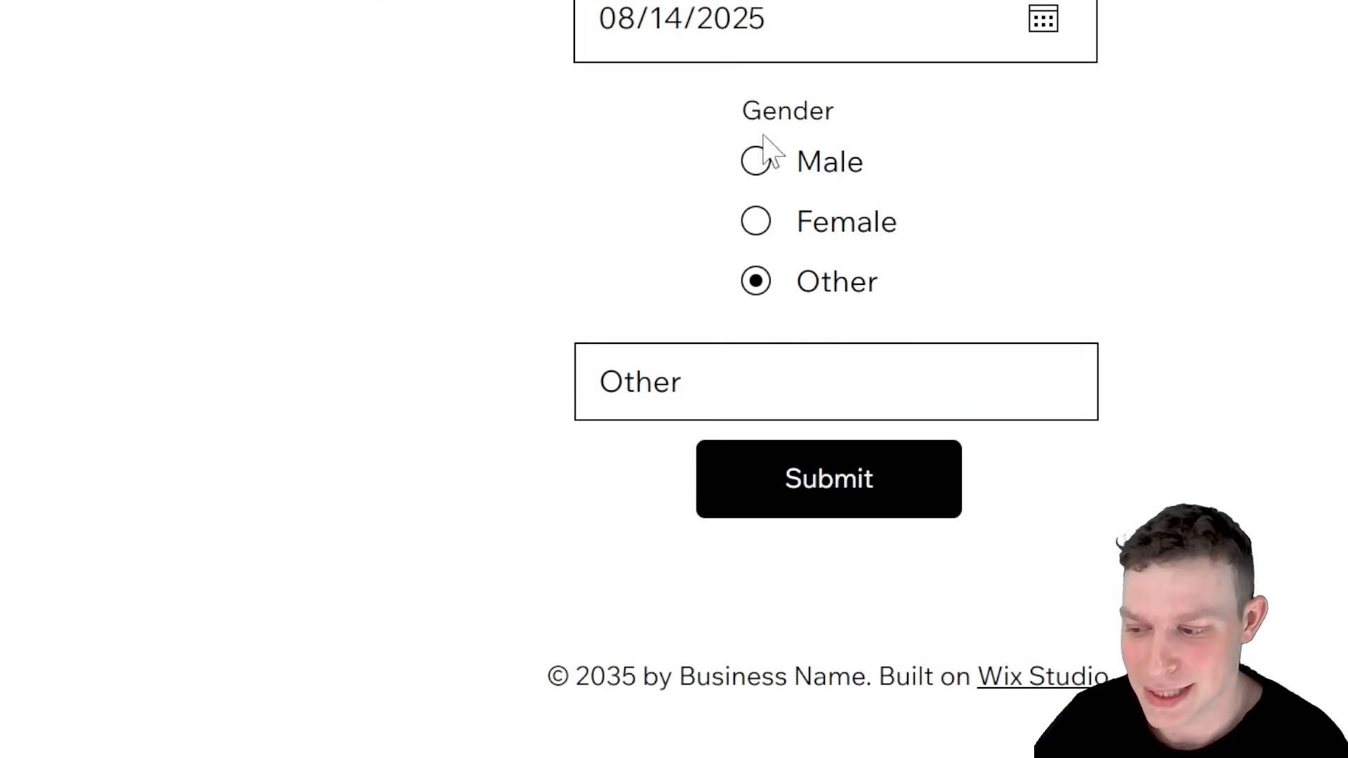
double_click(737, 383)
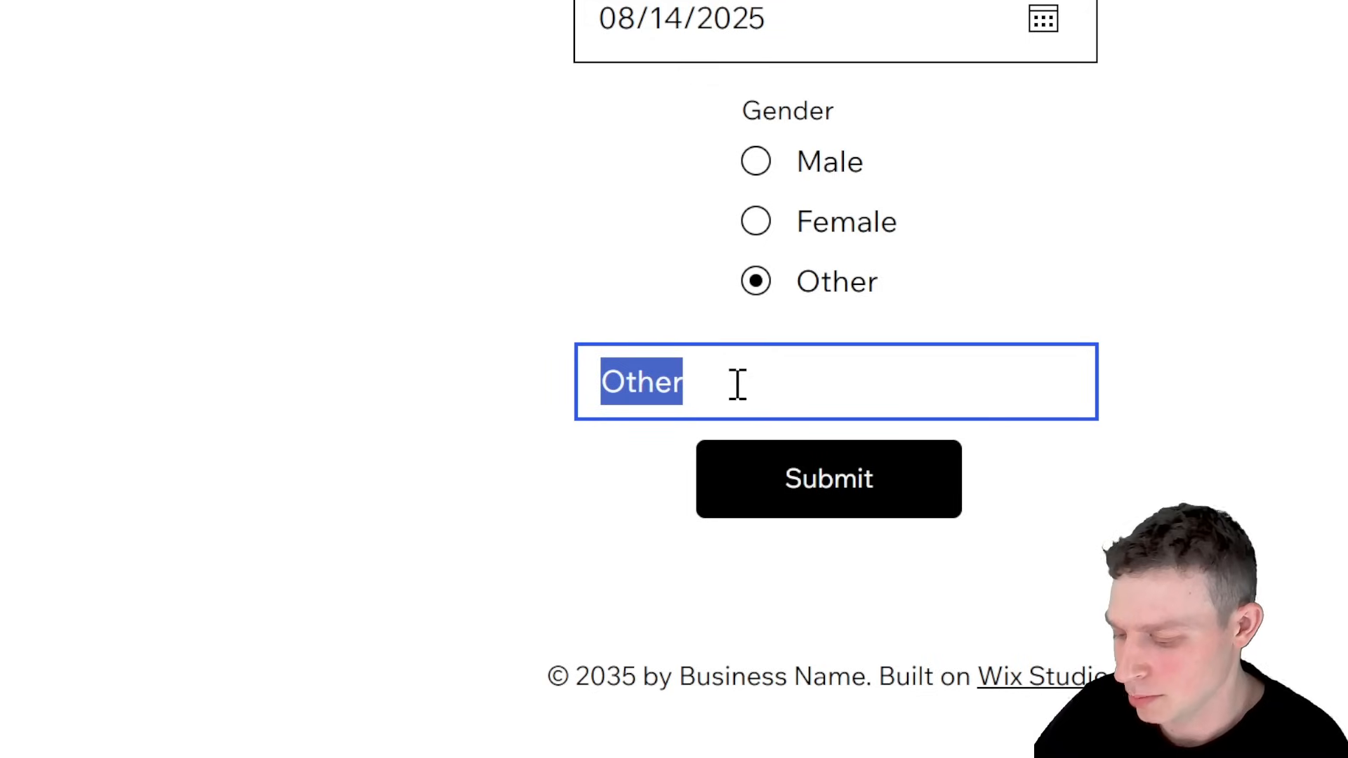
text(Hard to expl)
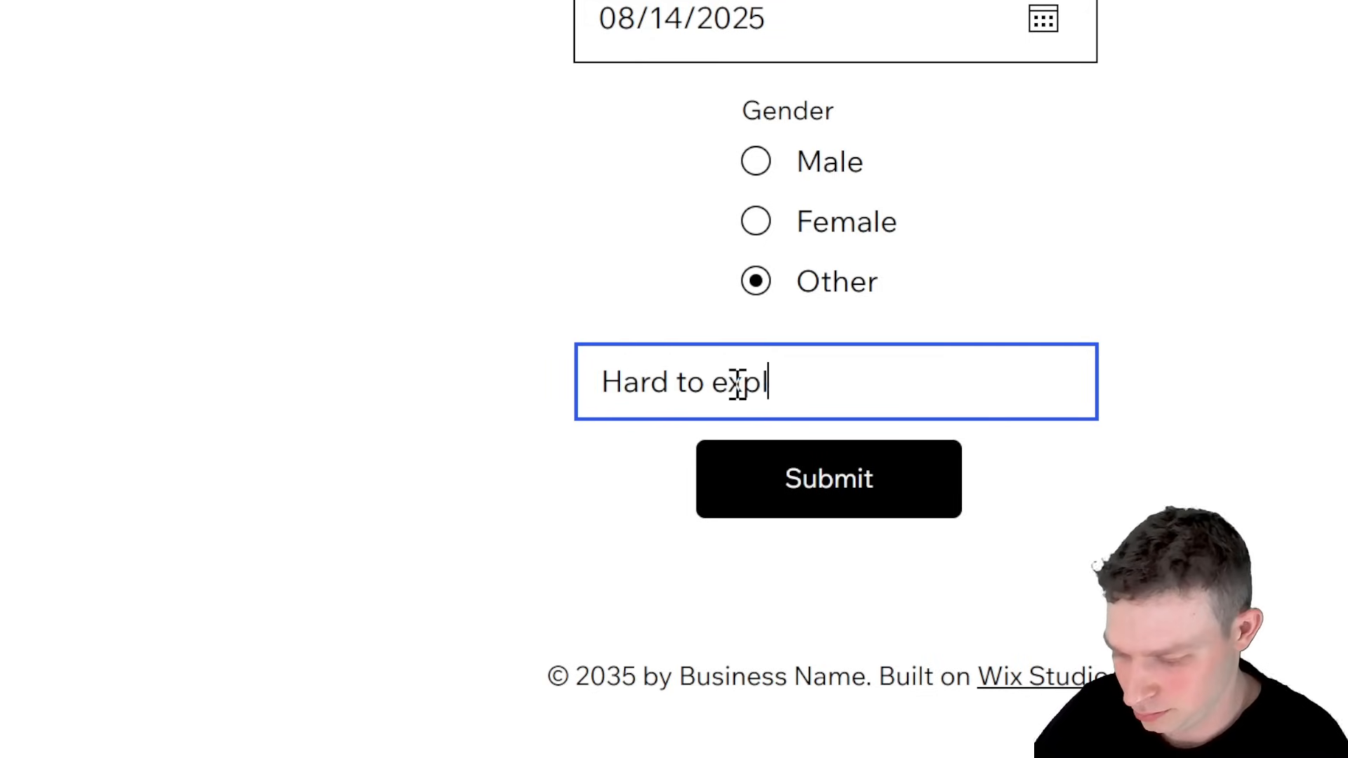
text(ain)
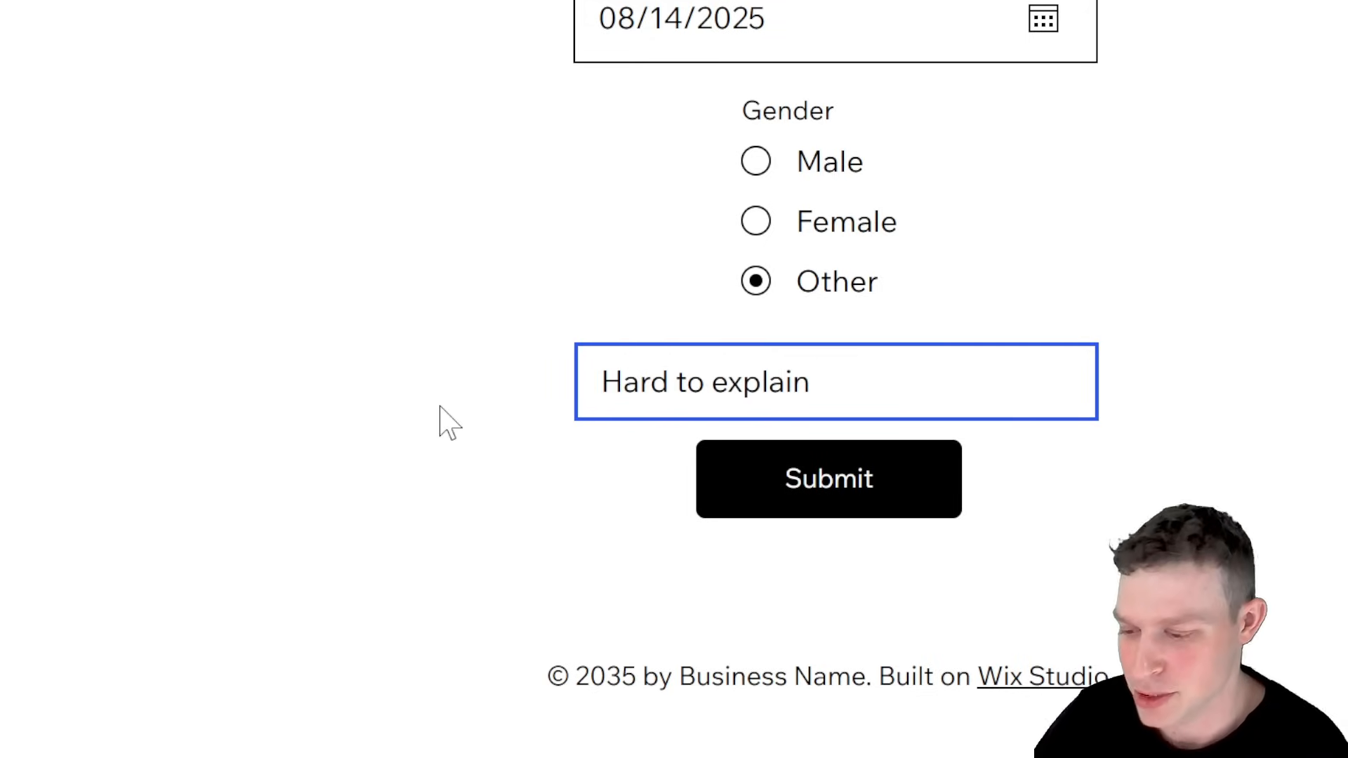
click(1021, 314)
click(969, 383)
click(917, 424)
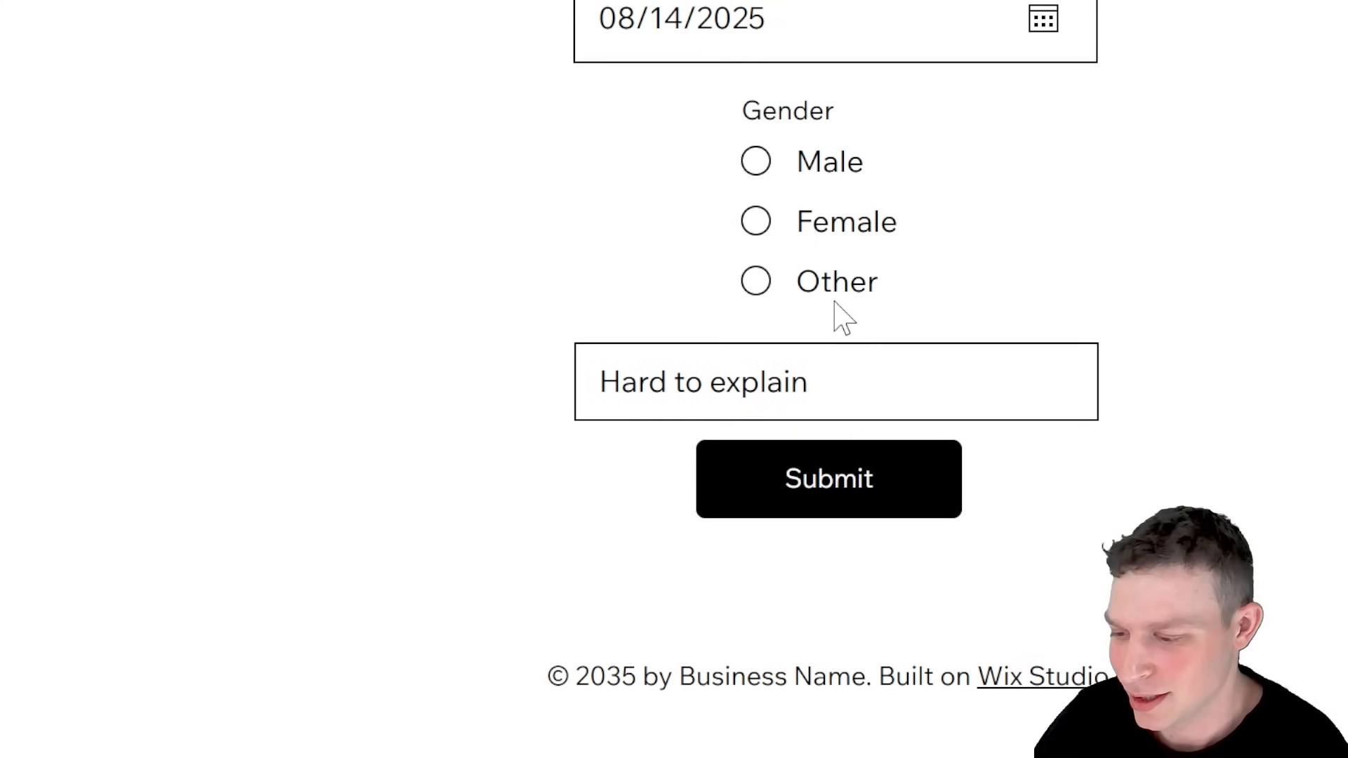
click(834, 481)
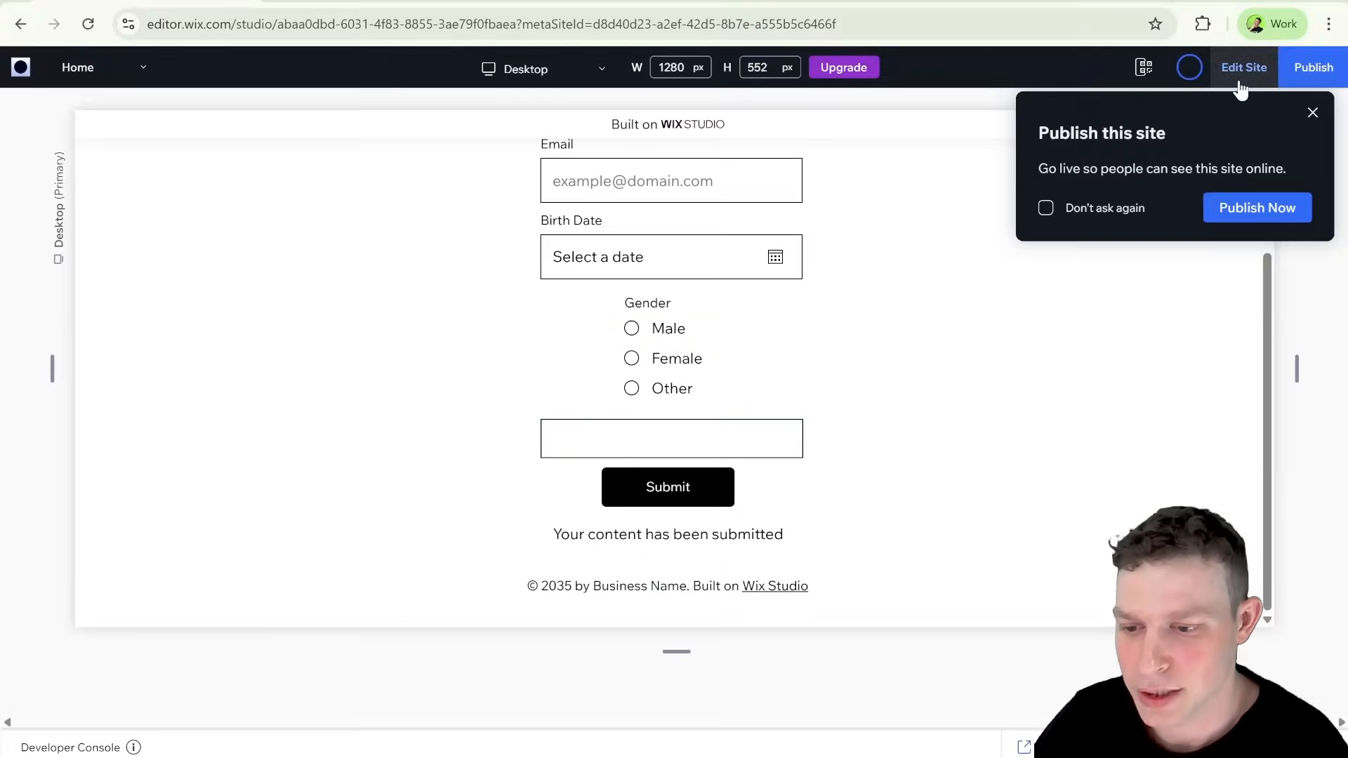
Step: Go back to the editor and check how the second submission's Gender value was stored in the Student Registration collection
click(1241, 86)
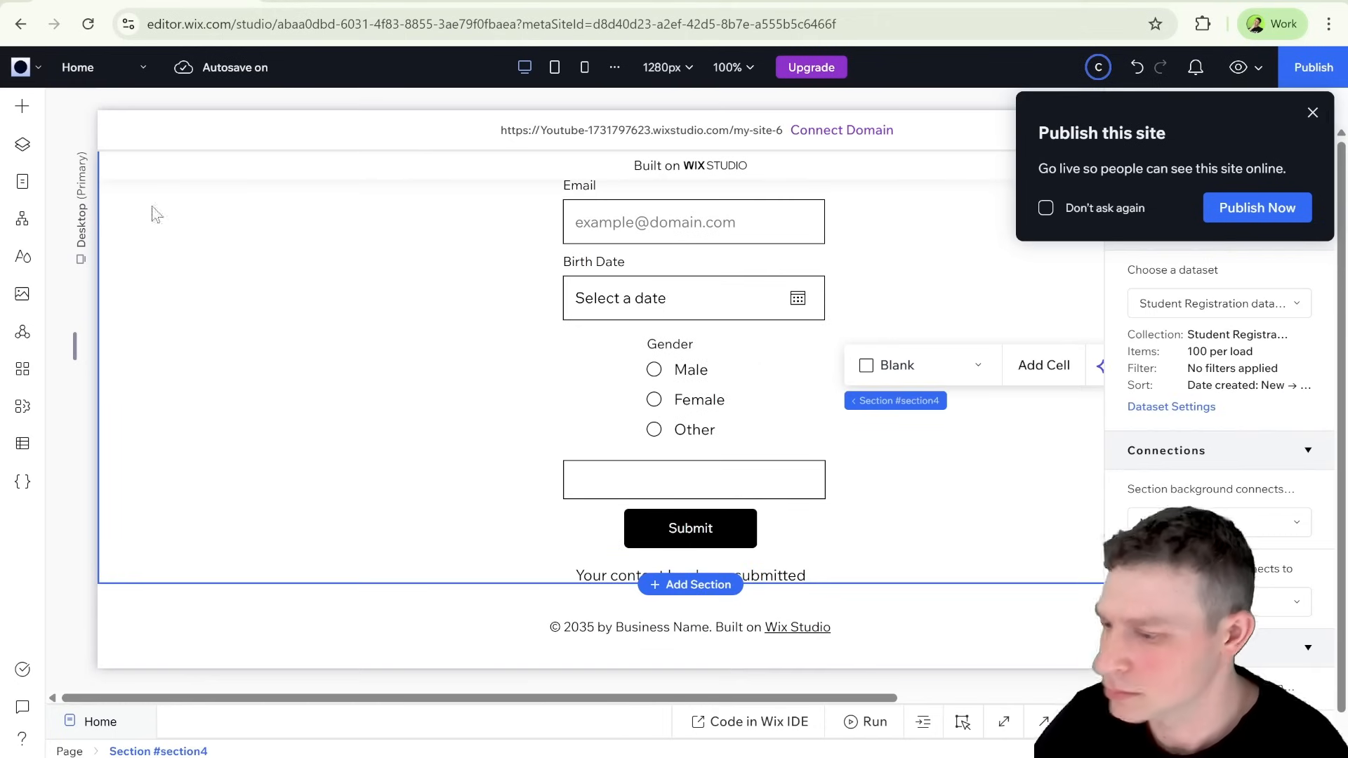
click(154, 214)
click(22, 443)
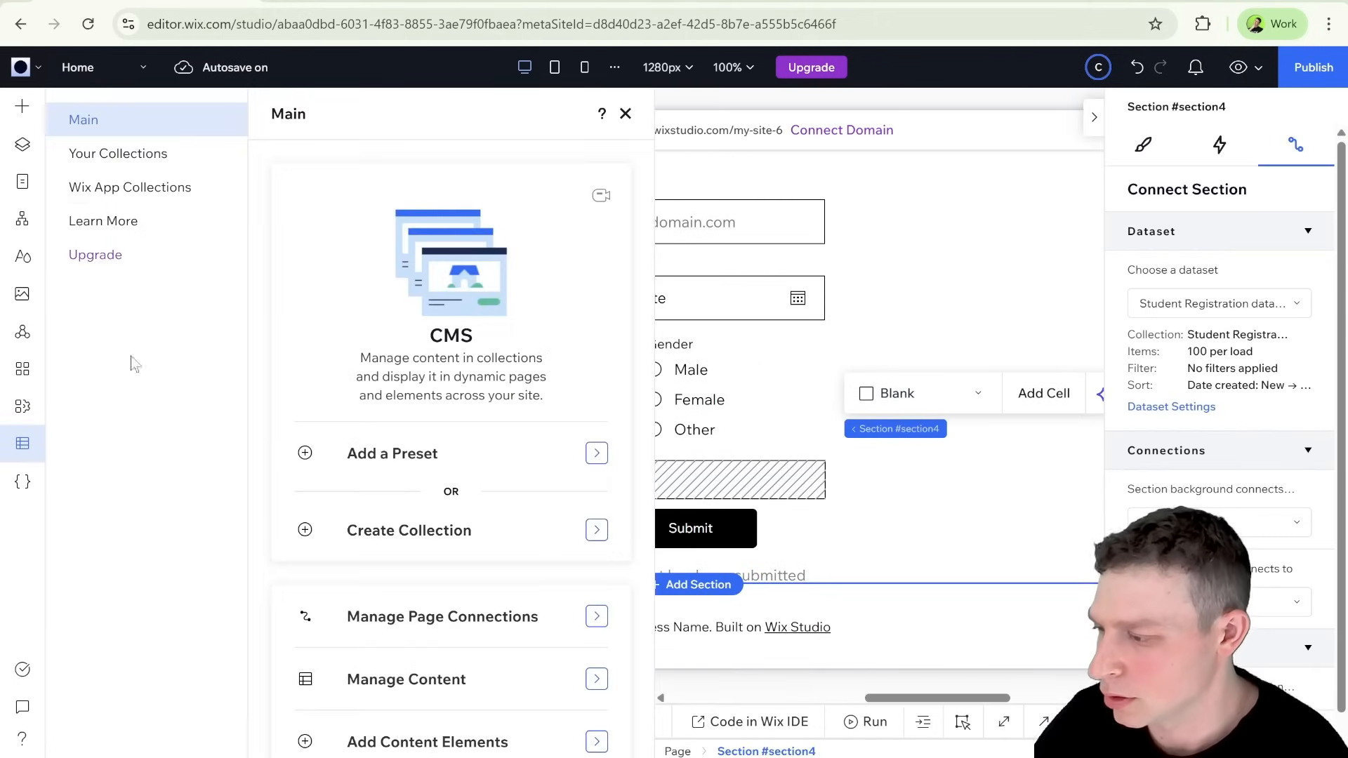
click(144, 157)
click(428, 251)
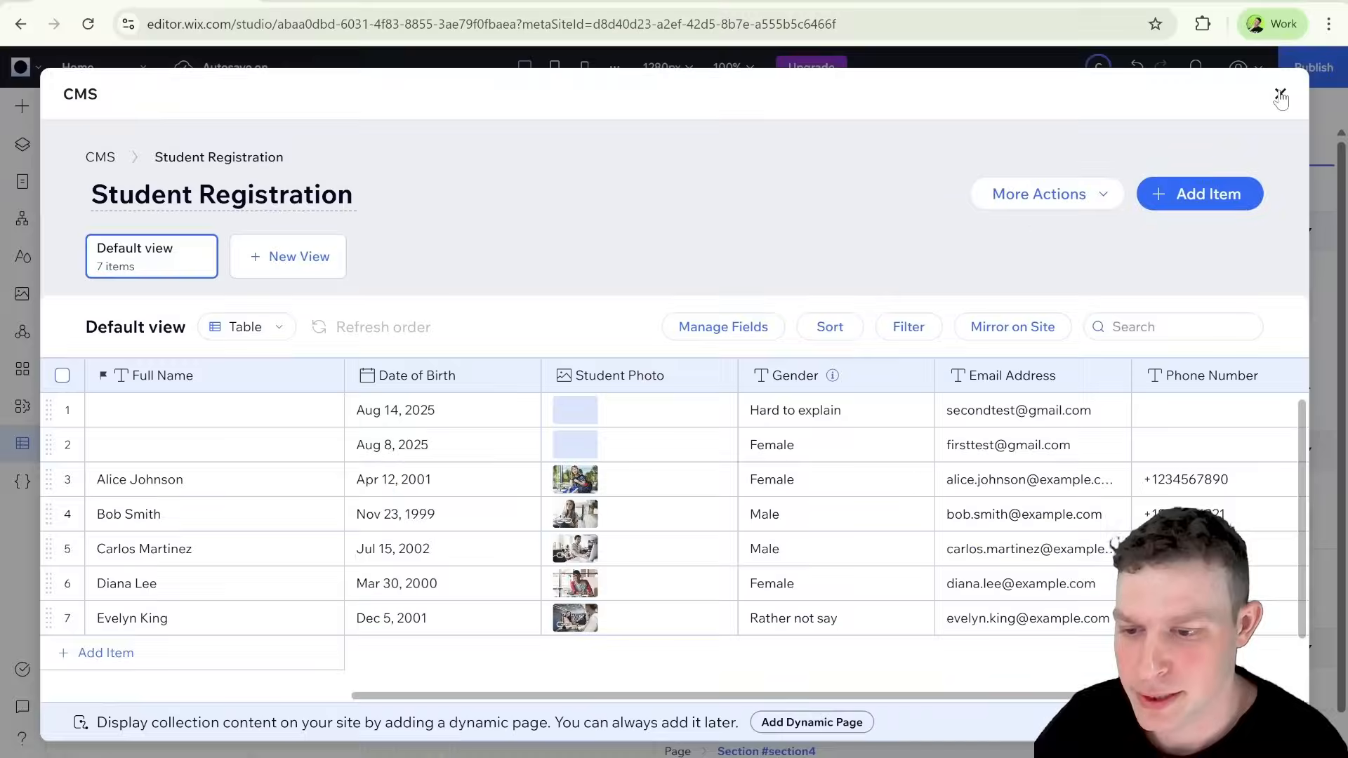
click(1280, 95)
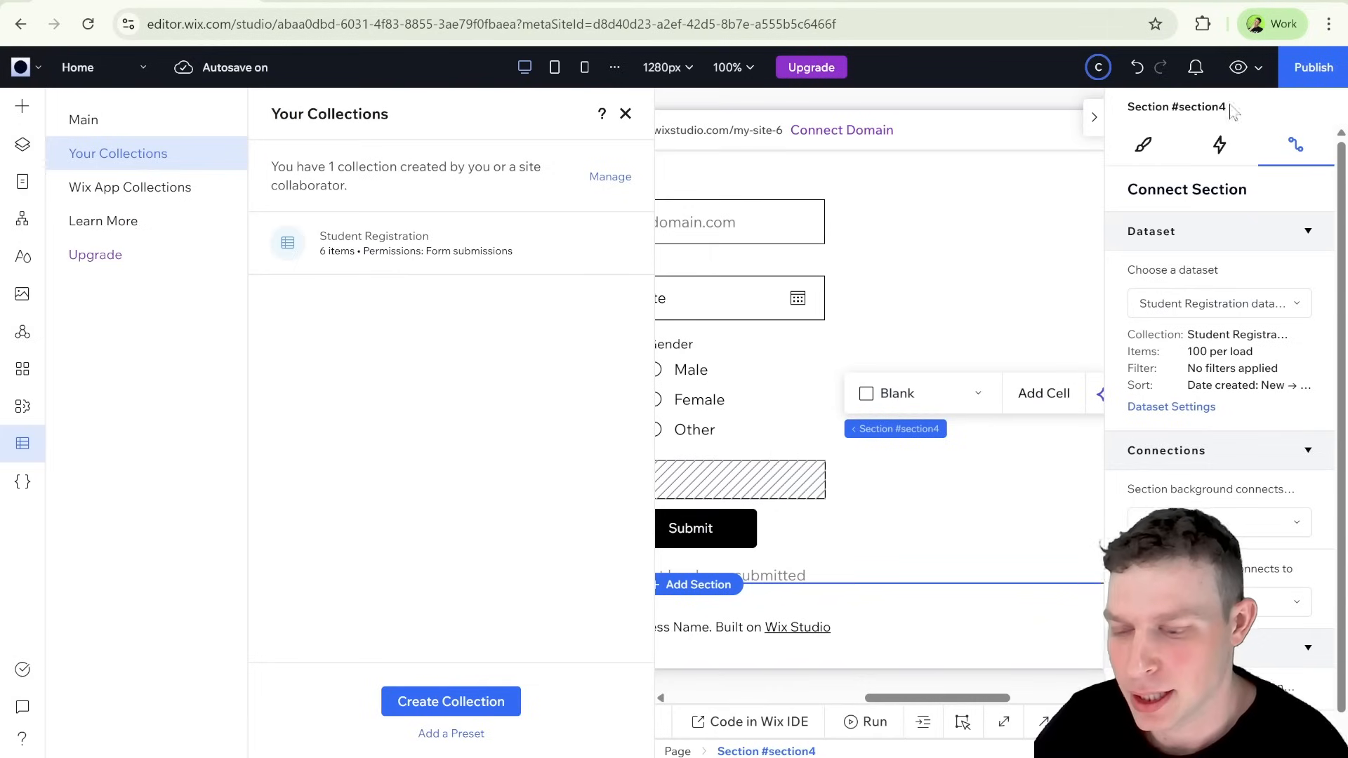
click(626, 116)
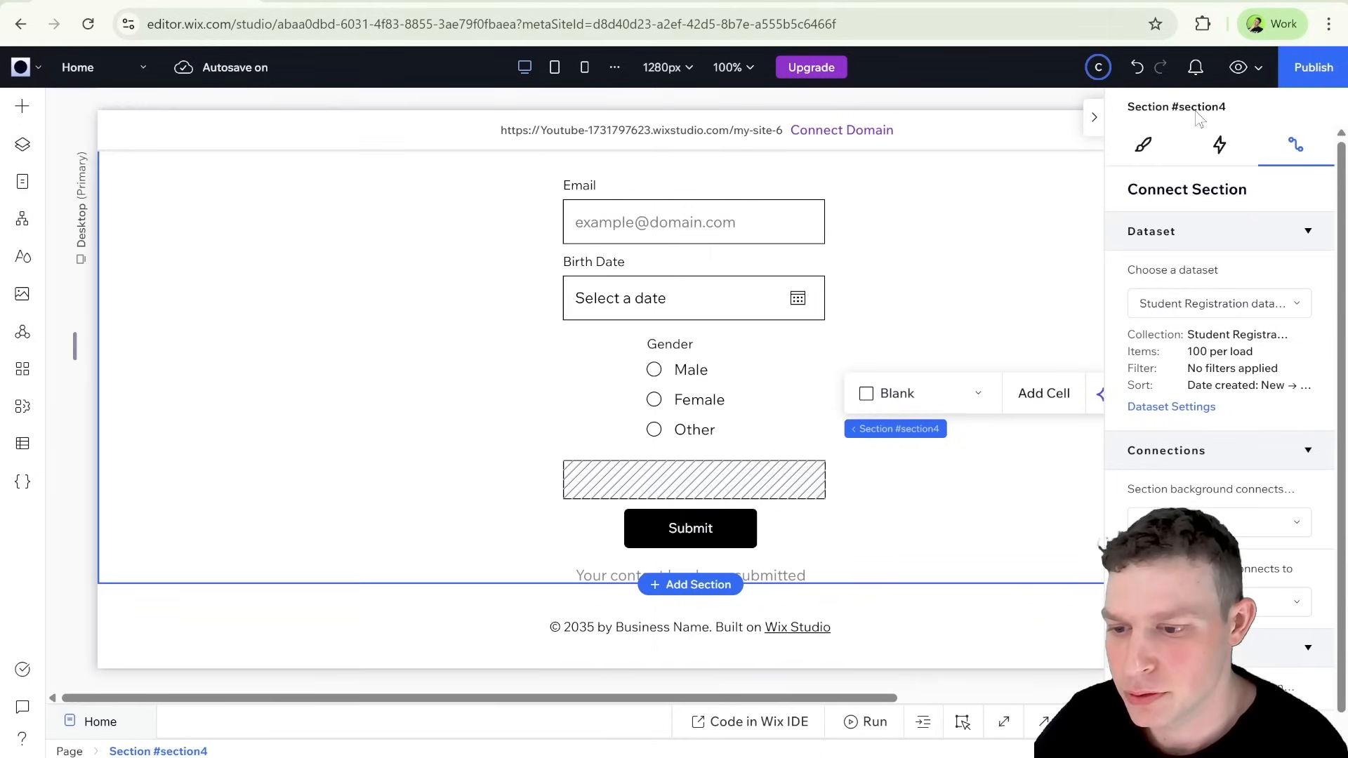
Step: Preview the page once more and fill in a third test e-mail address and a birth date in the form
click(1093, 118)
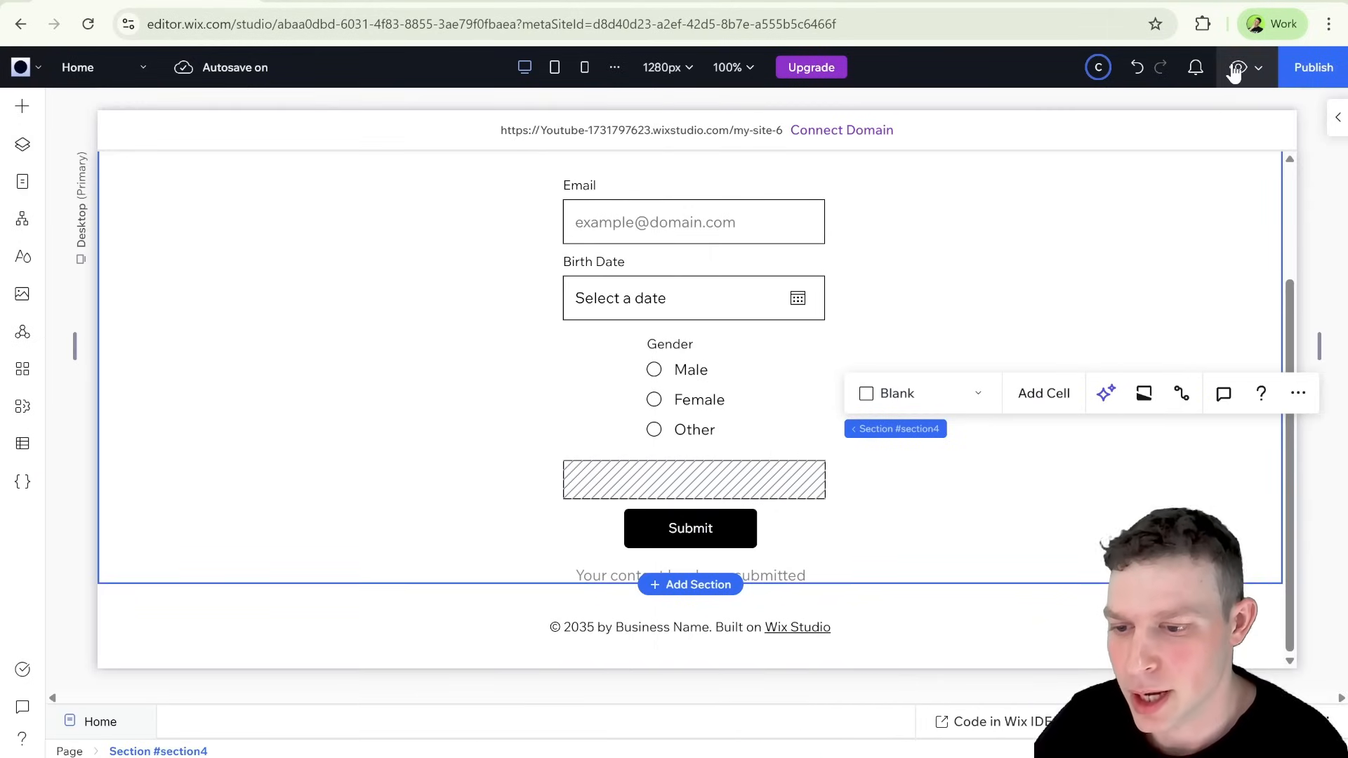
click(1238, 67)
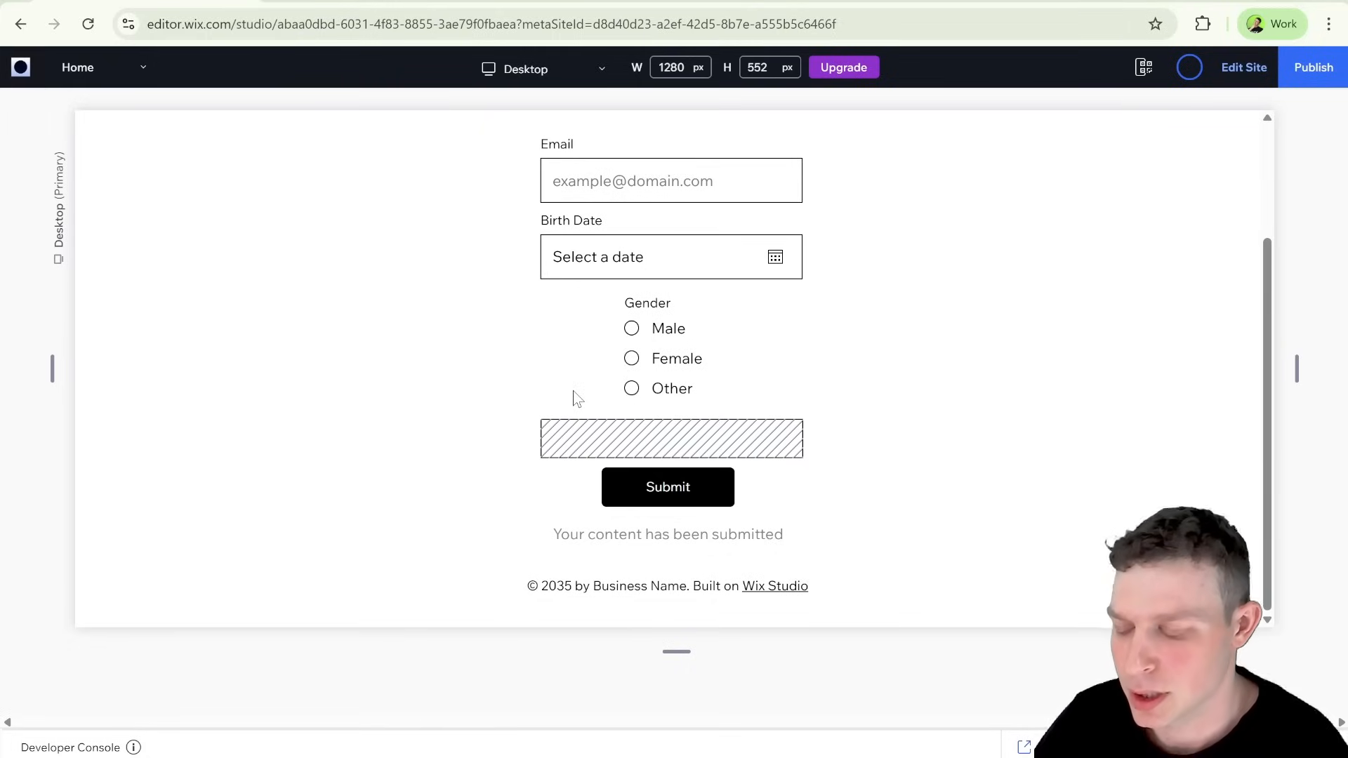
click(638, 206)
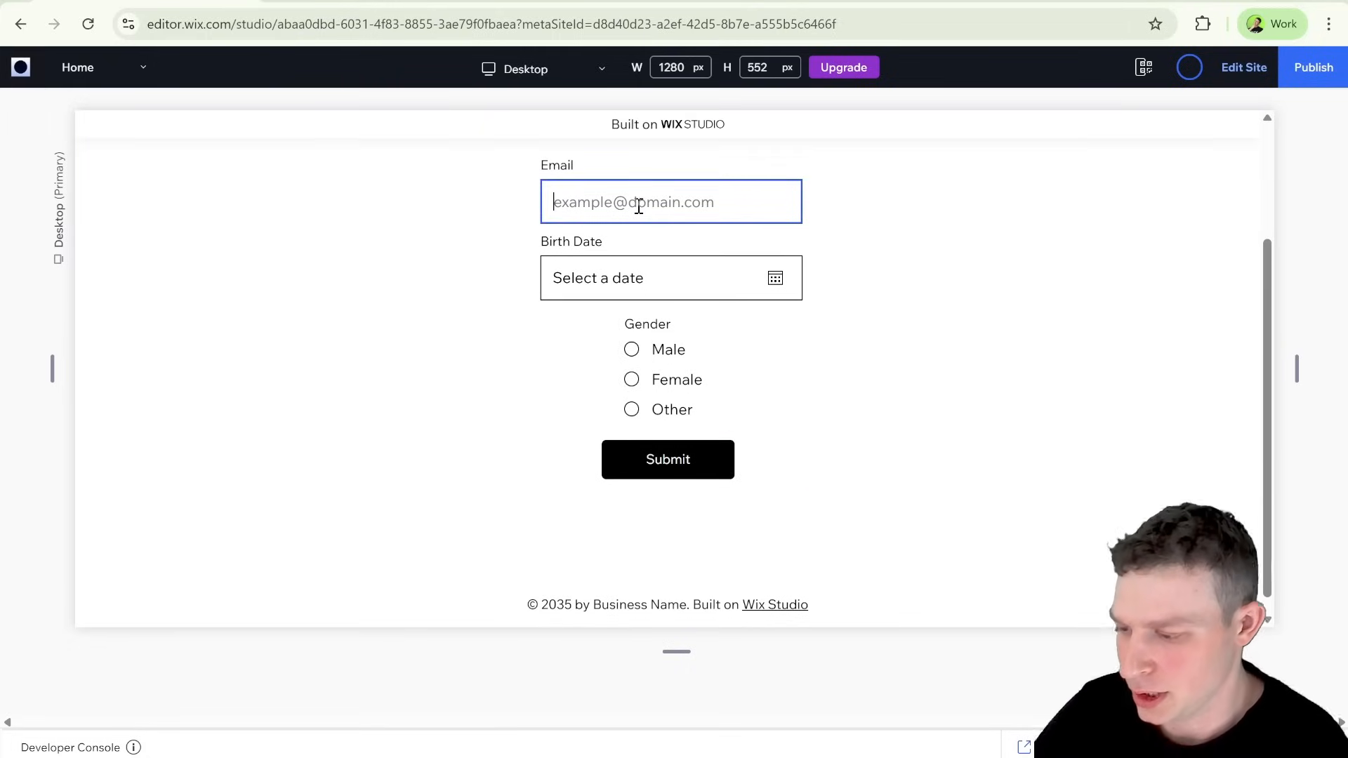
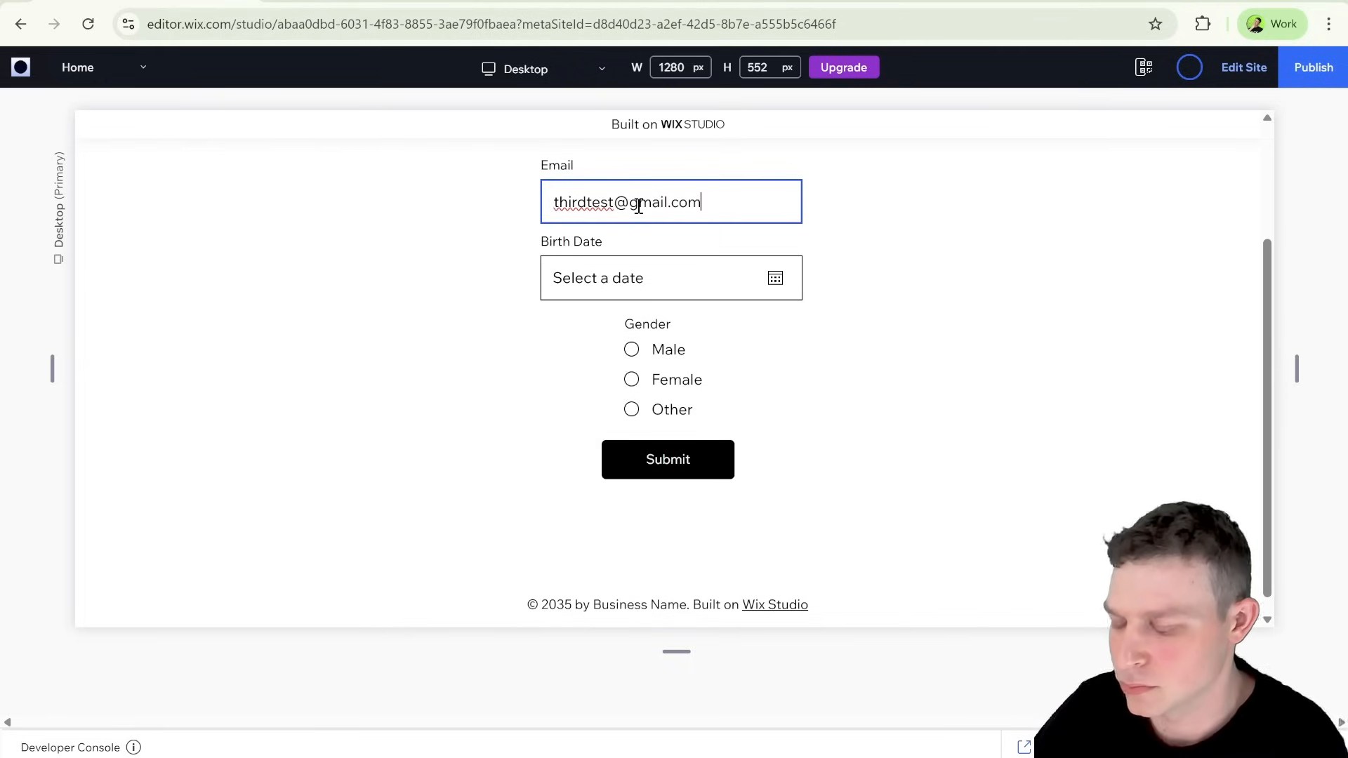
click(620, 276)
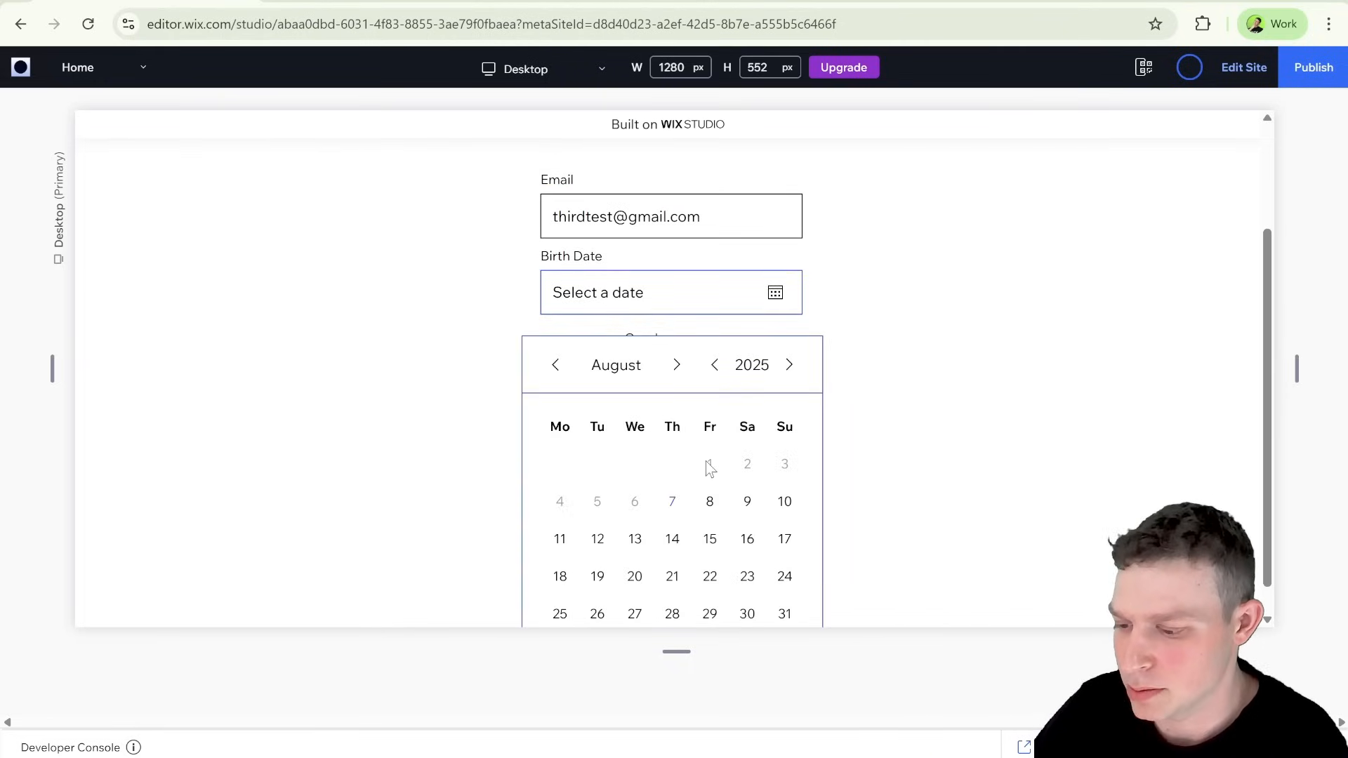
click(709, 501)
Step: Select Female and switch the gender to Other, replacing the extra input's text with "Example"
click(640, 395)
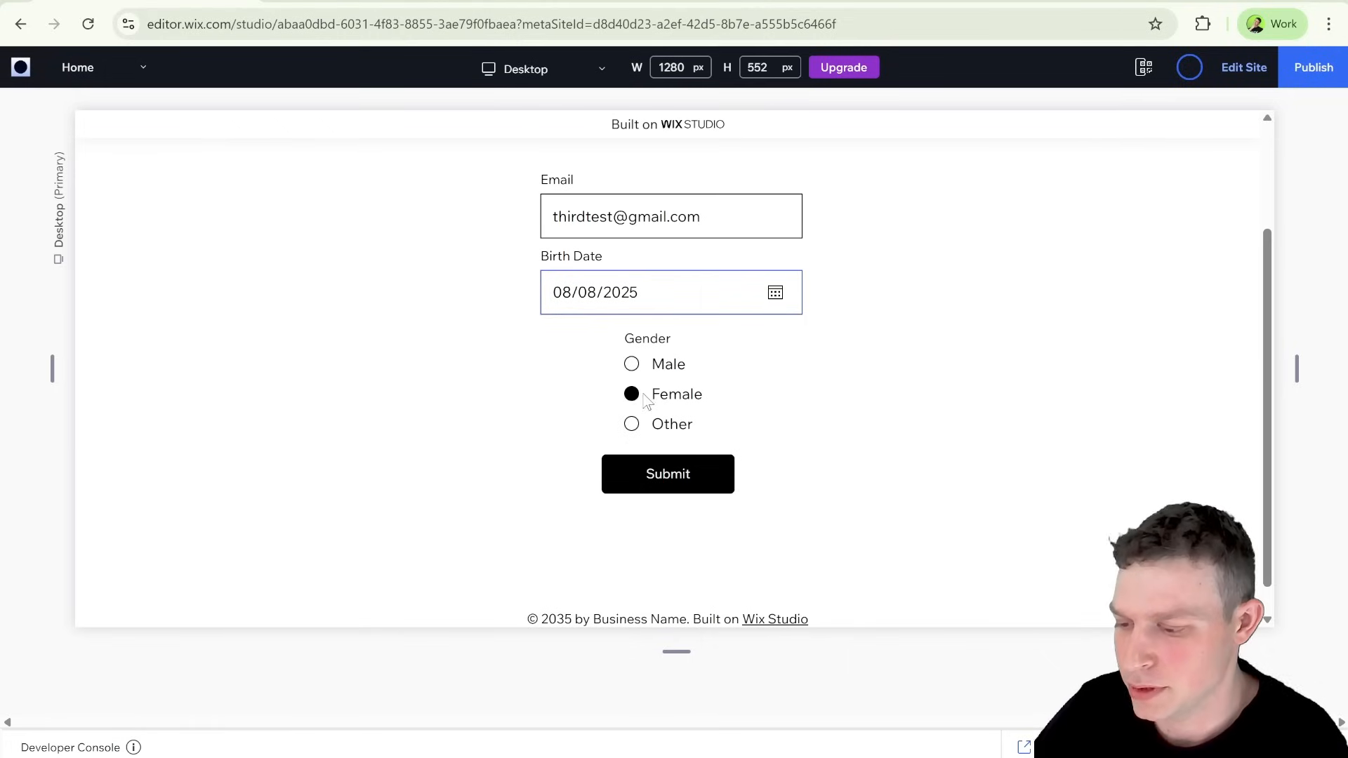
click(631, 424)
click(608, 475)
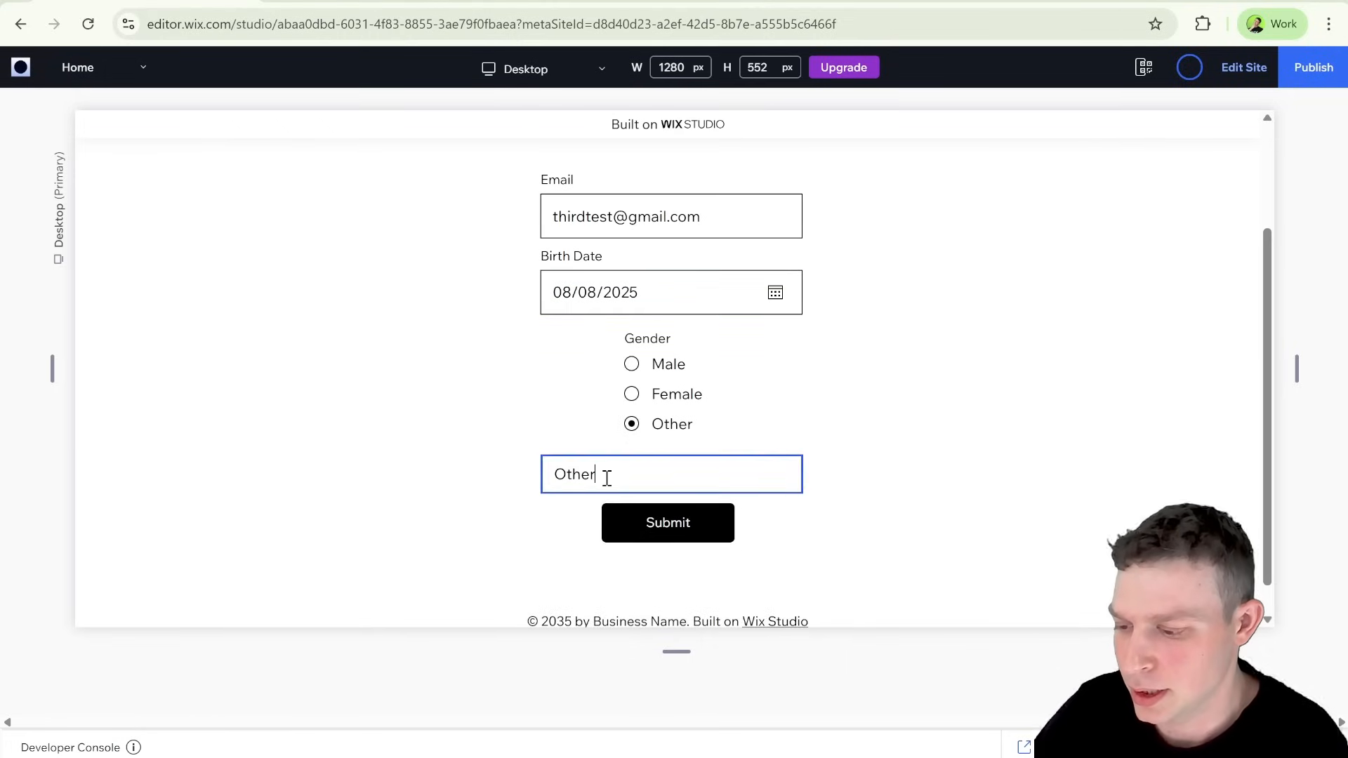
key(ctrl+a)
key(BackSpace)
text(Example)
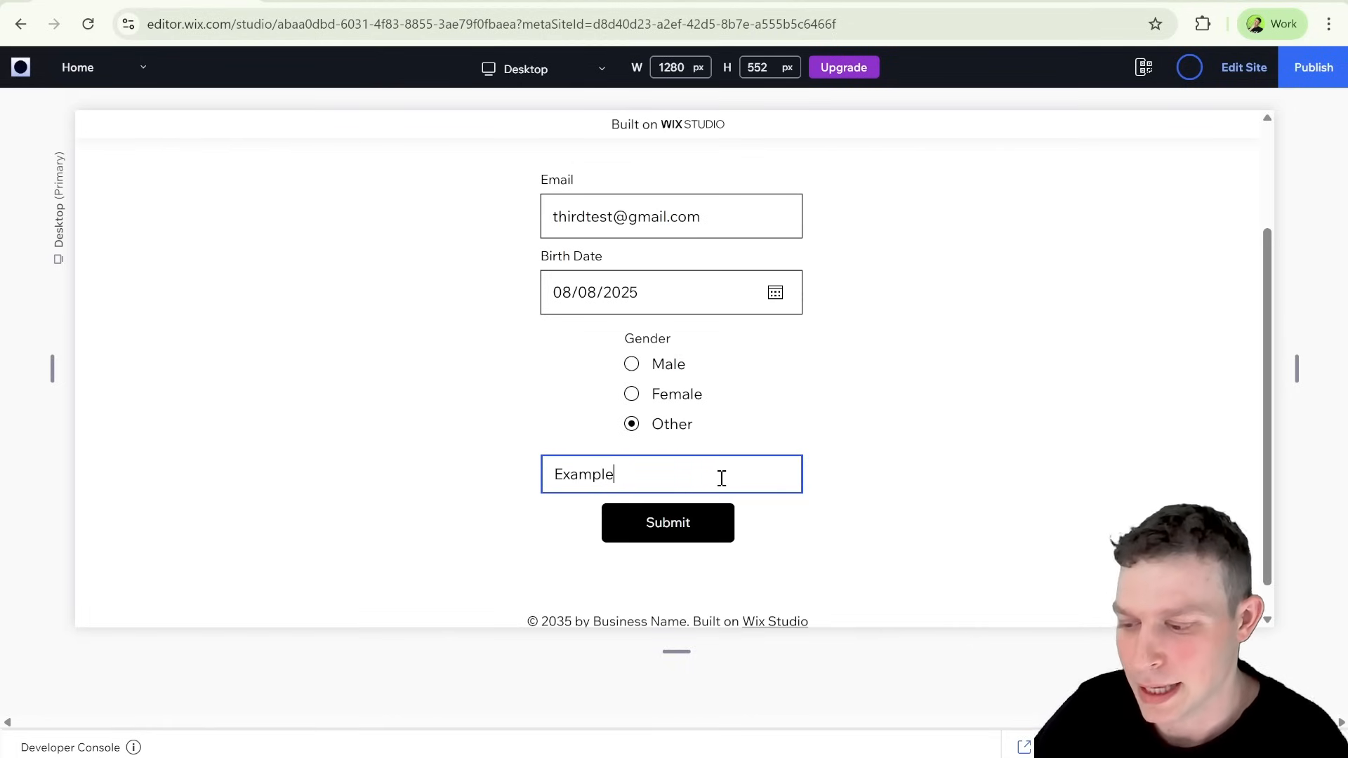
scroll(703, 384, down, 1)
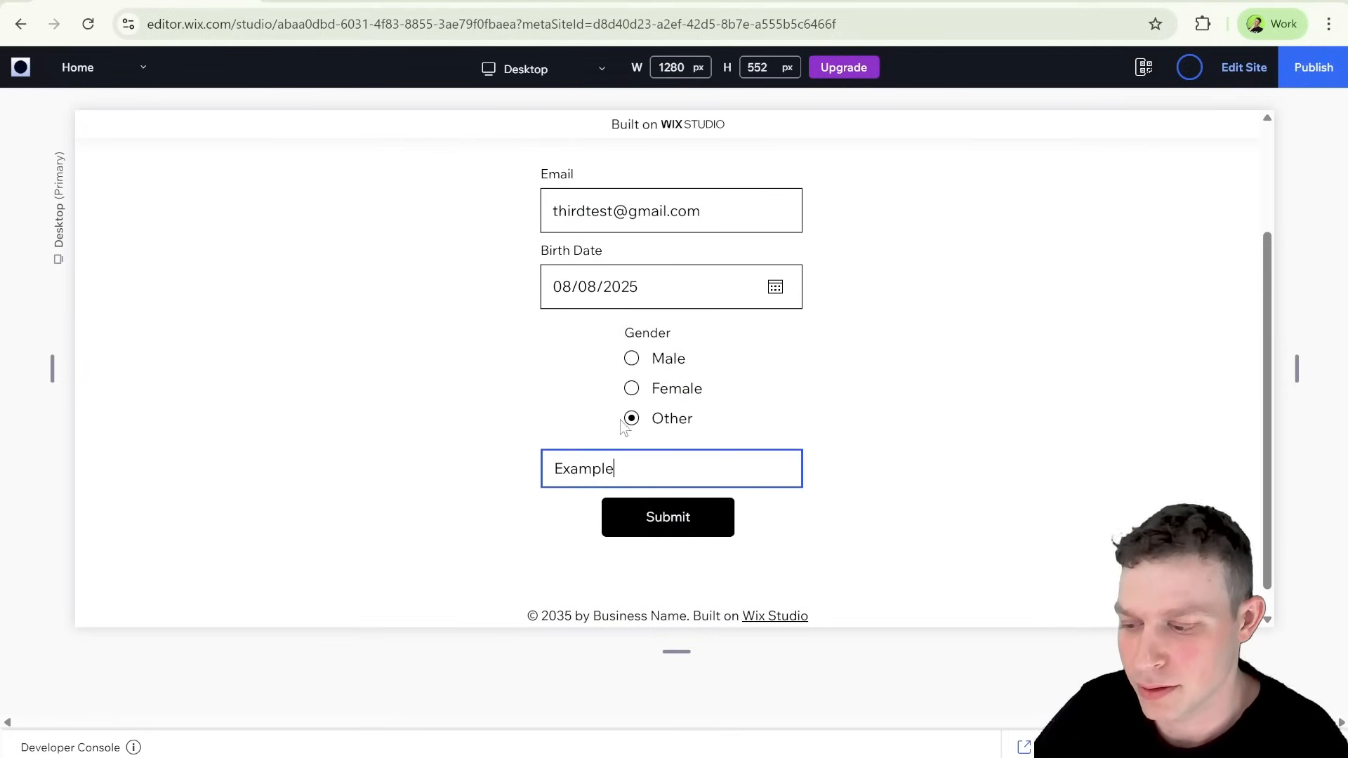
Step: Change the third test entry's gender to Male and submit the form
click(633, 361)
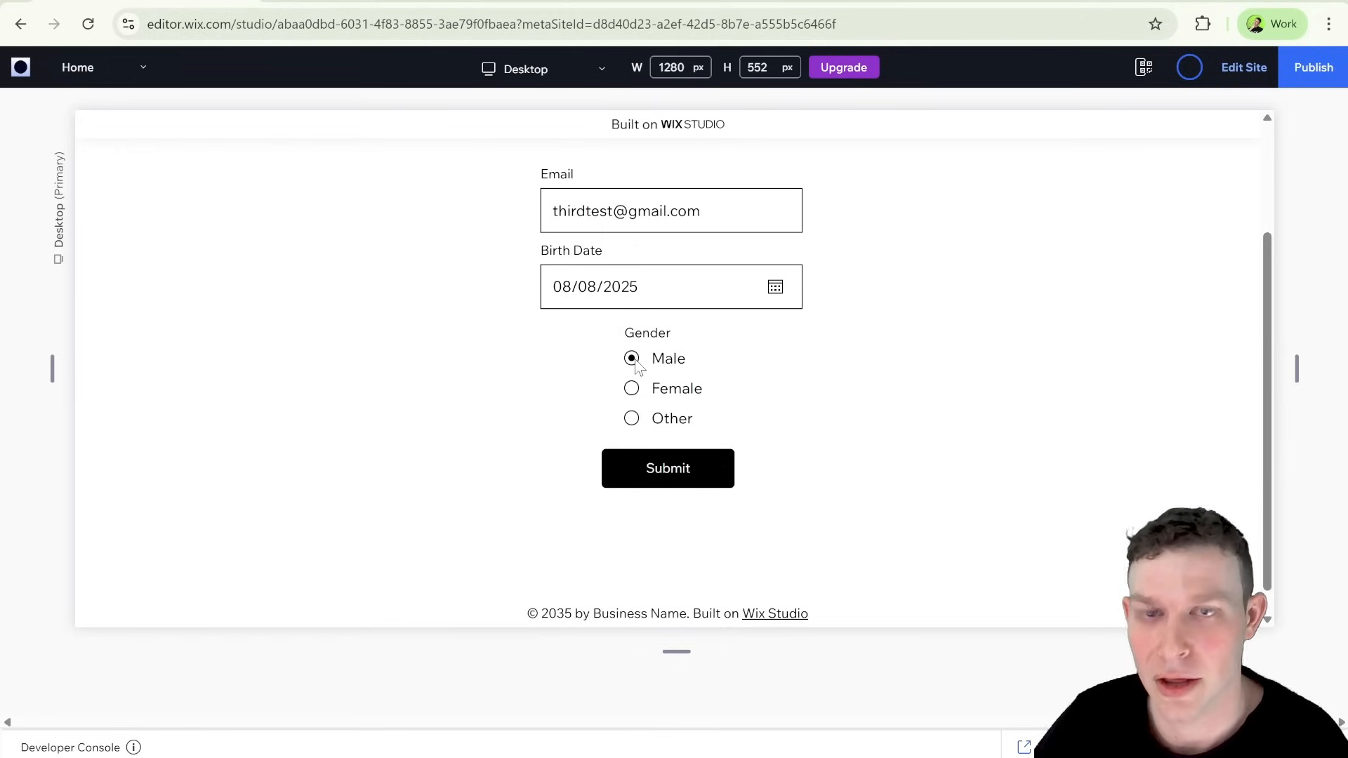
click(697, 472)
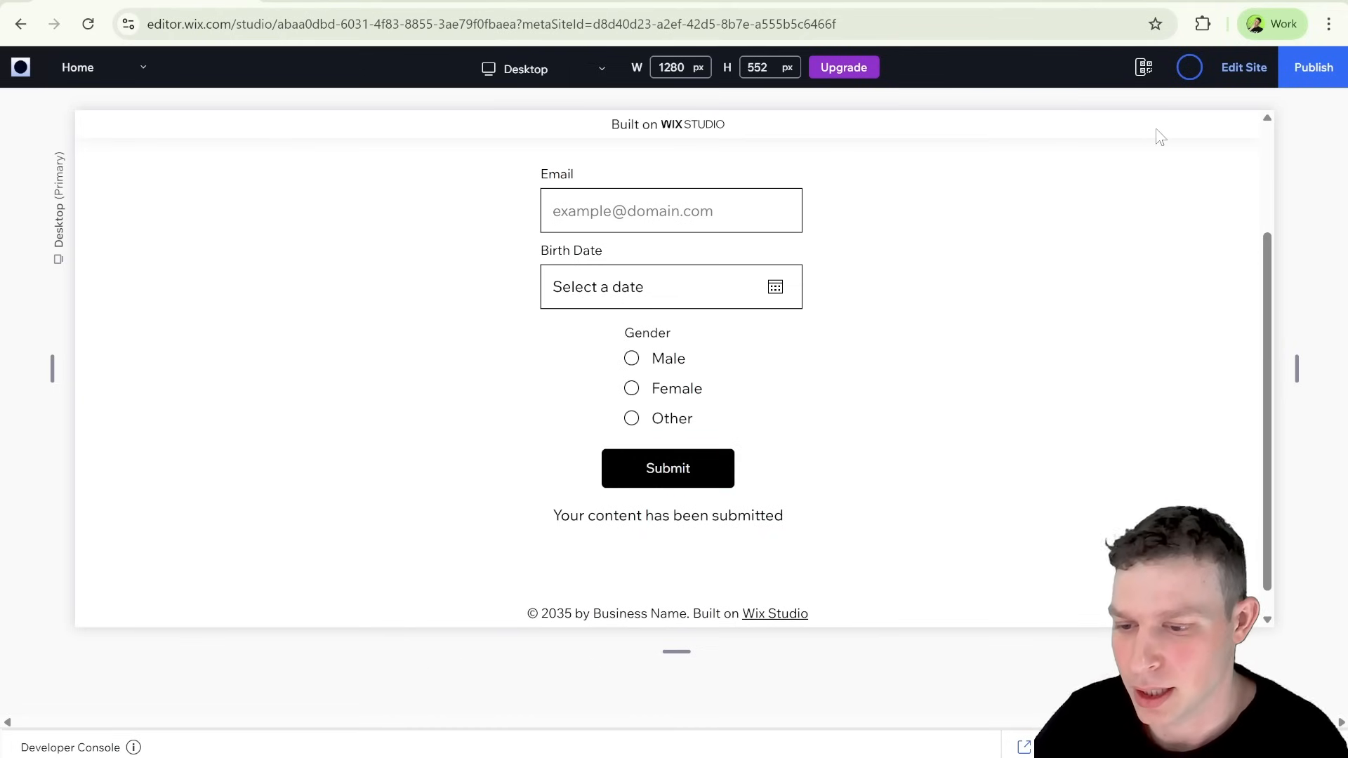
Step: Return to the editor and check how the third submission's Gender value was stored in the Student Registration collection
click(1243, 67)
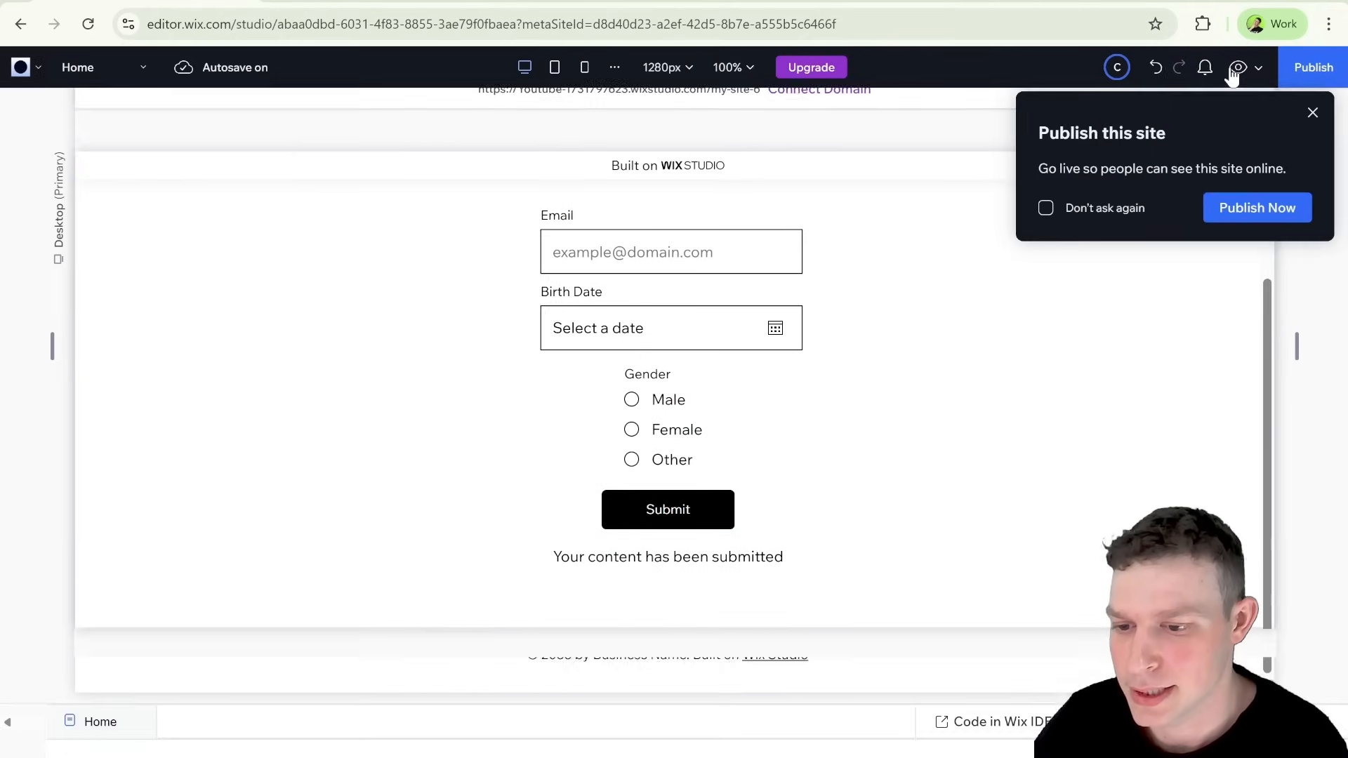
click(34, 448)
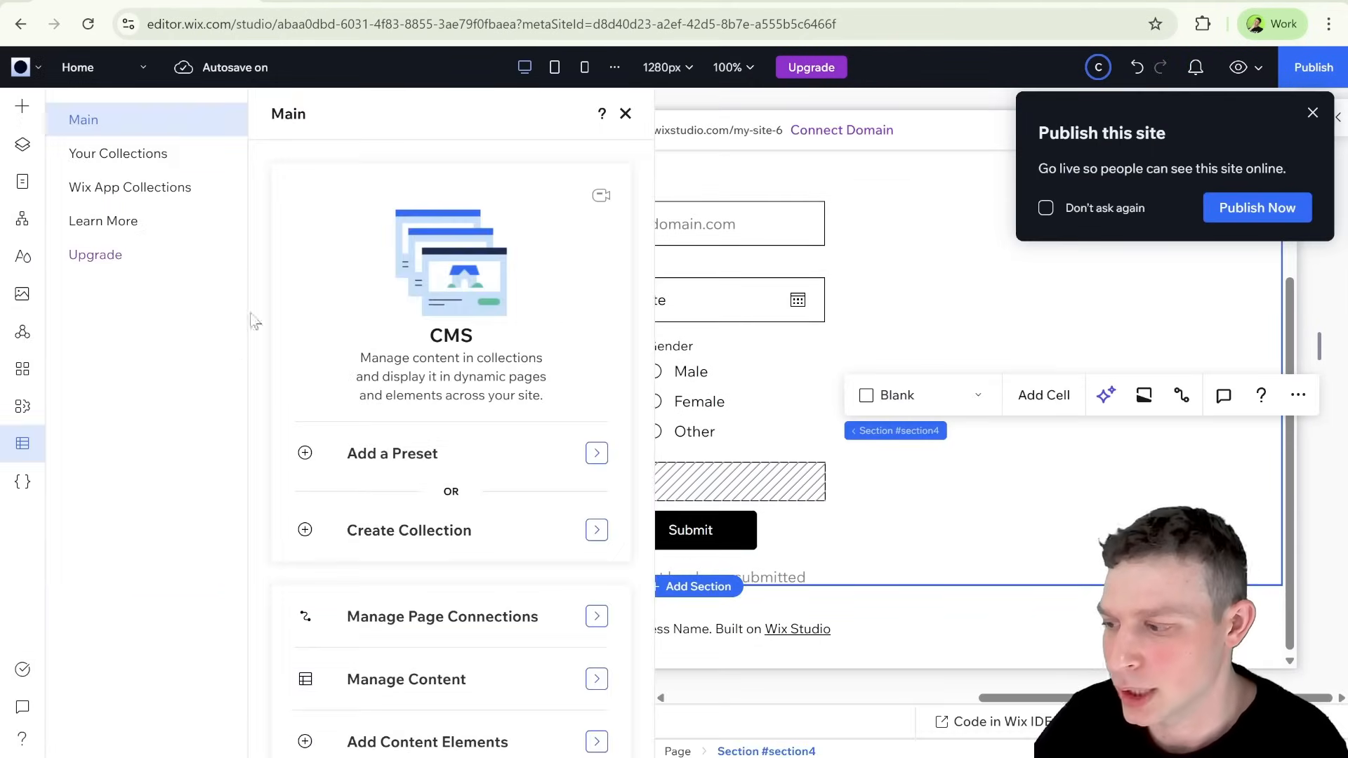
click(187, 156)
click(395, 246)
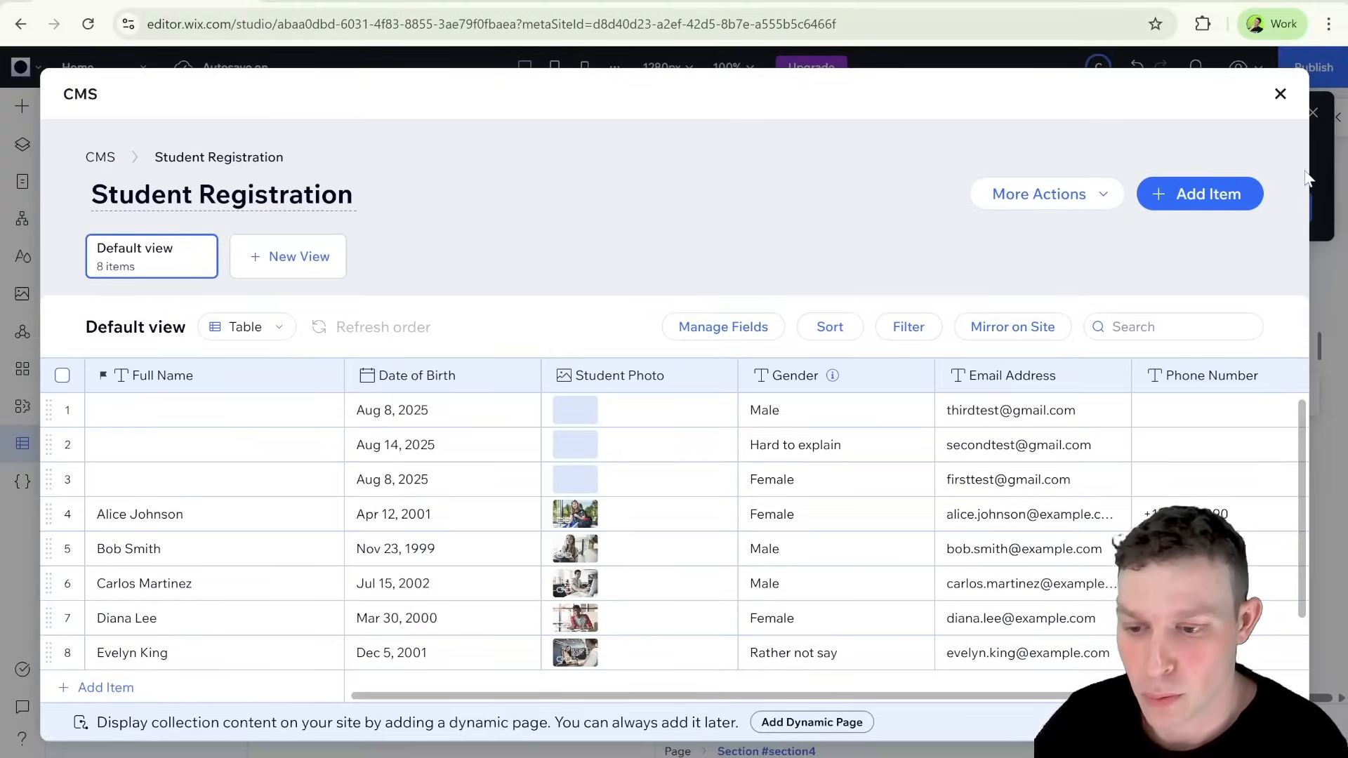
click(1280, 95)
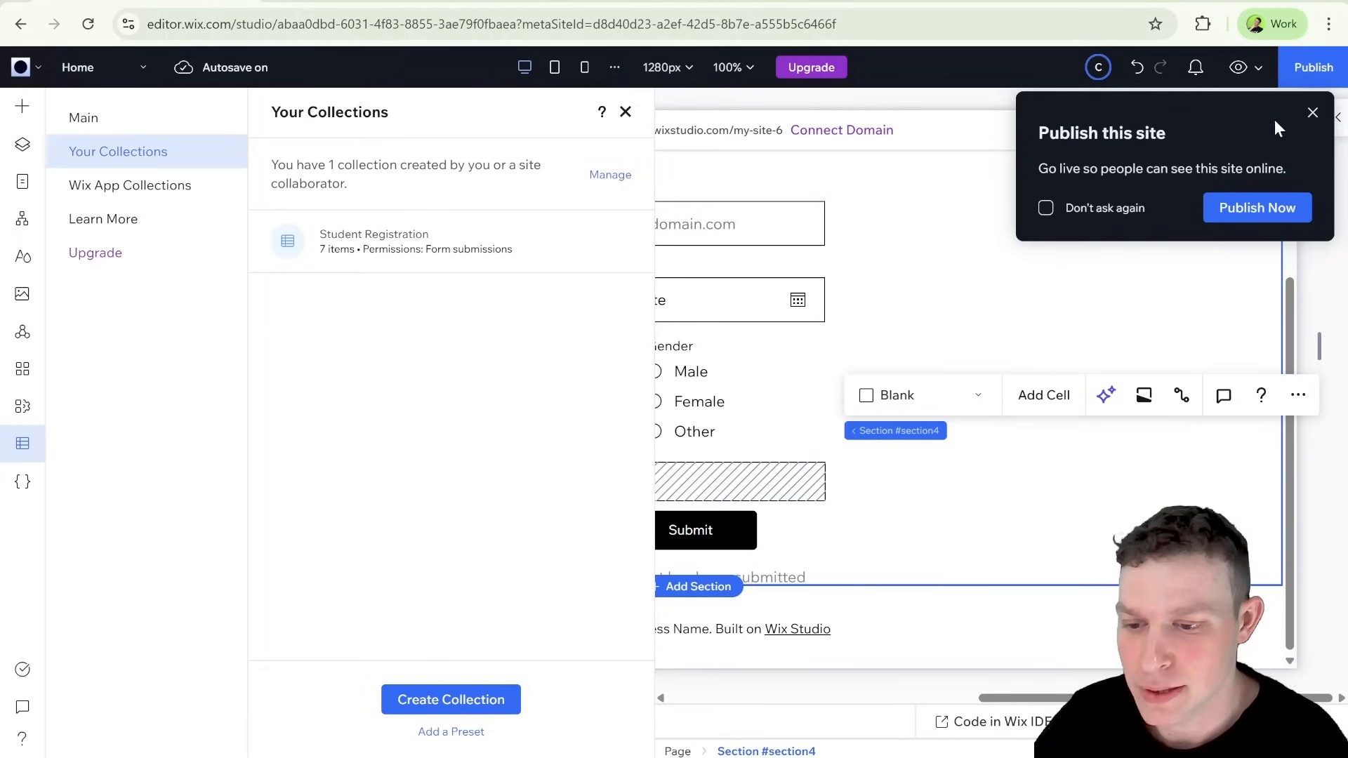
click(1313, 113)
click(623, 111)
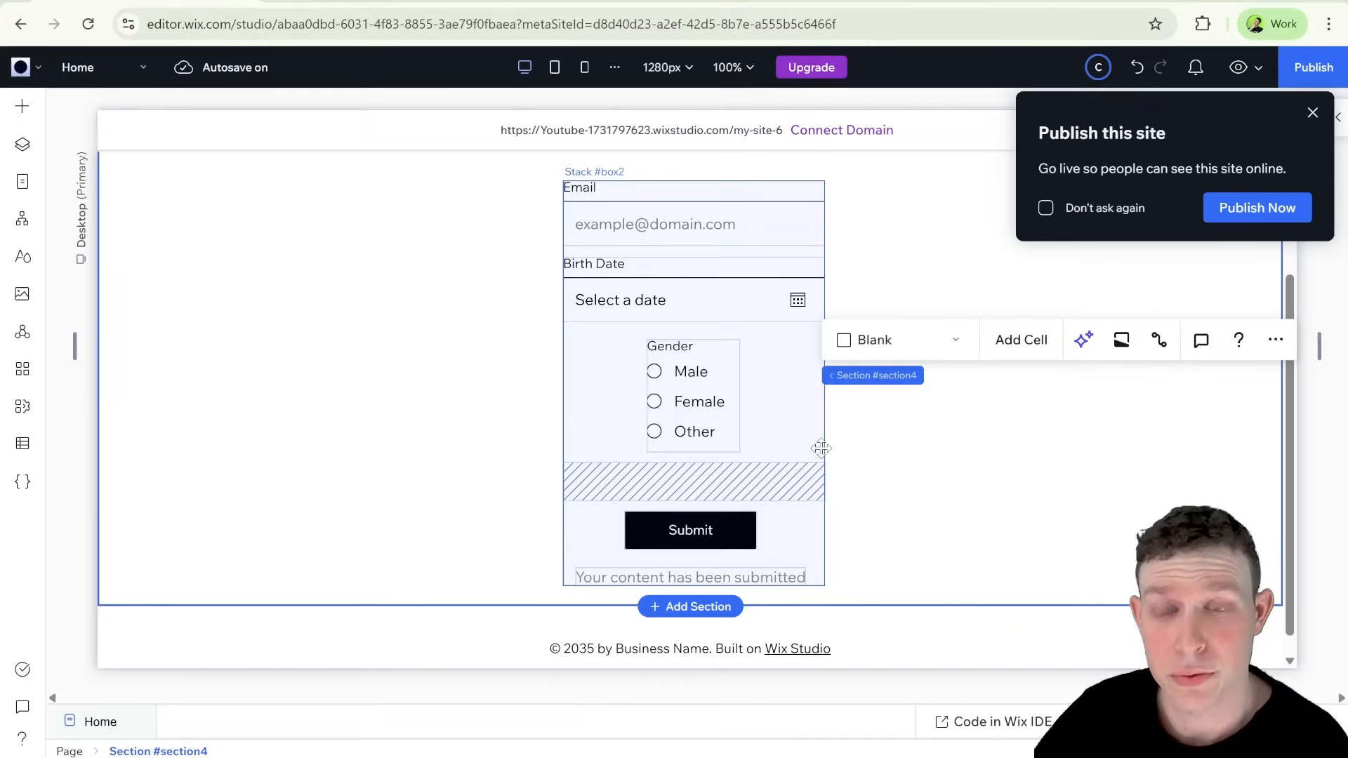
Step: Select the #otherInput text input on the form, open the Home page code, and examine the line that expands that input
click(724, 478)
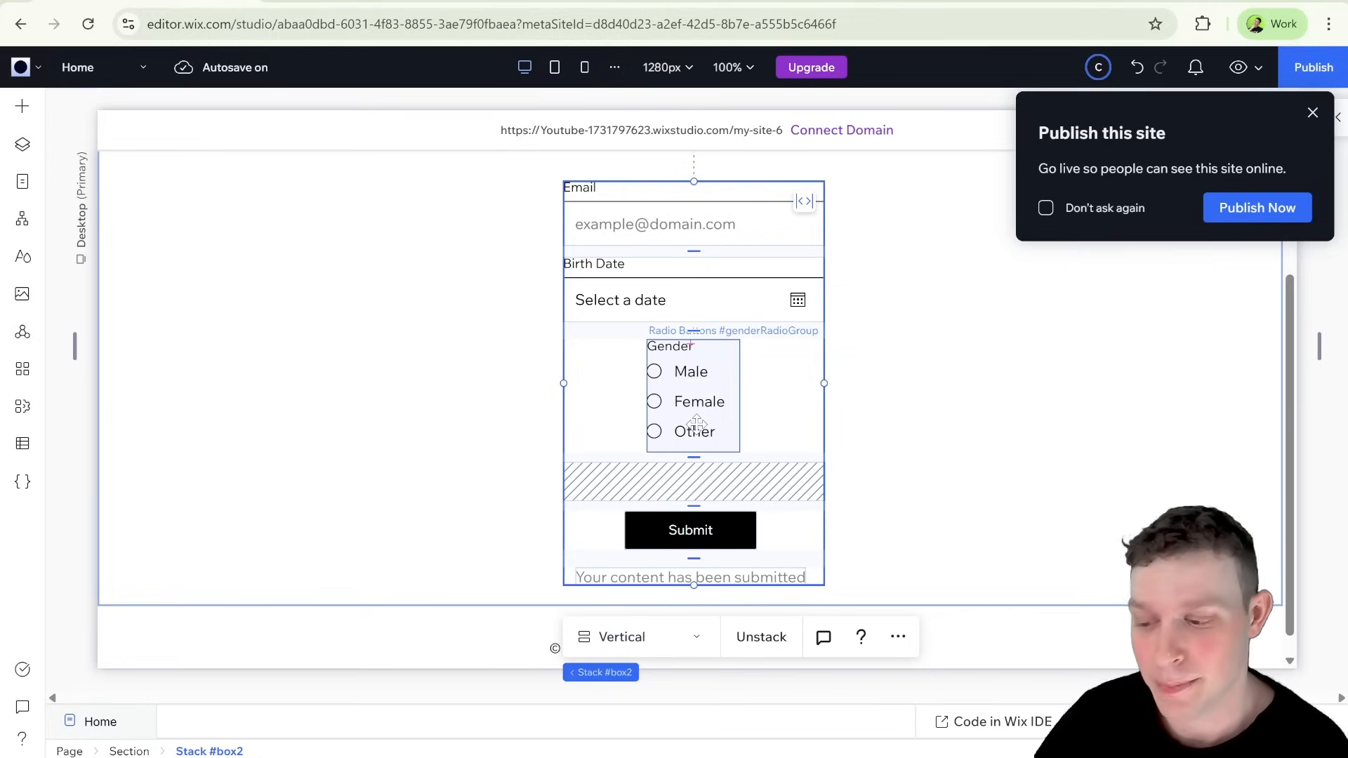
click(662, 477)
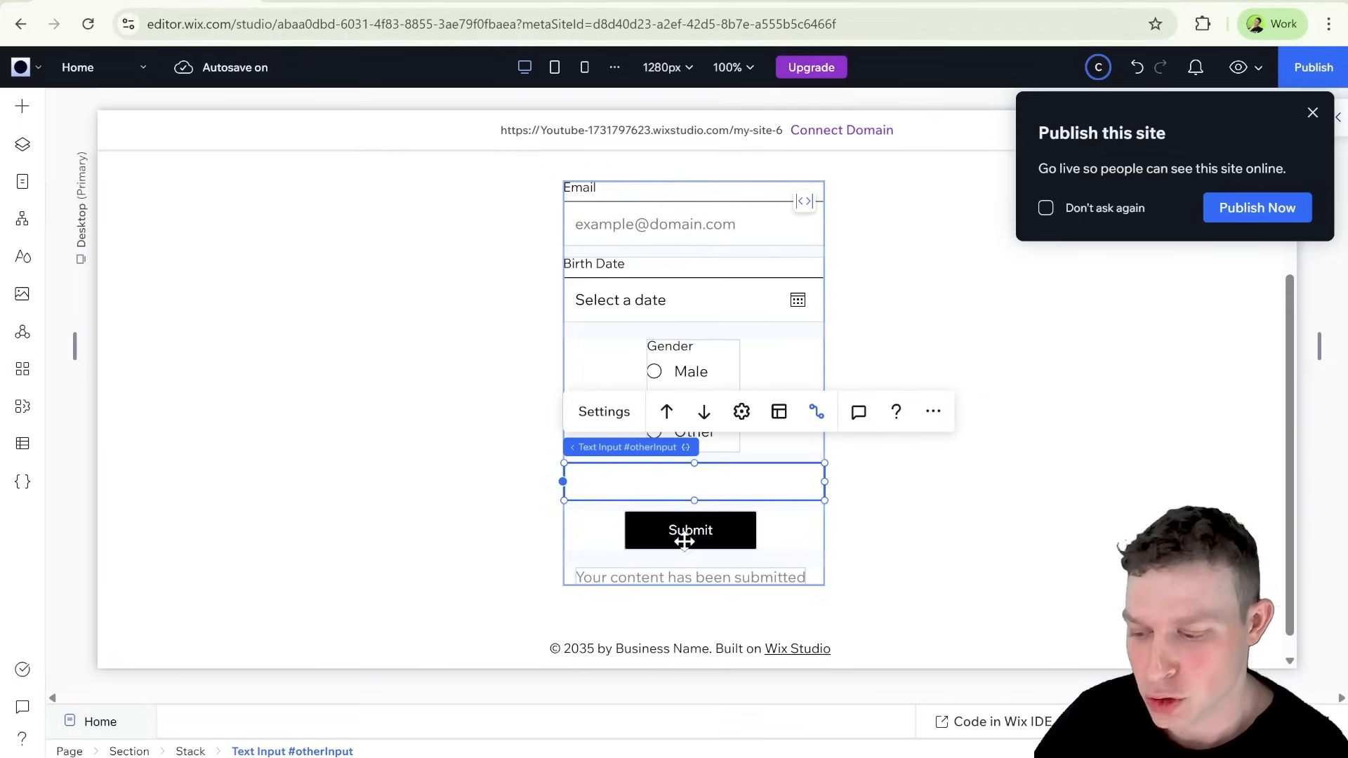
click(656, 719)
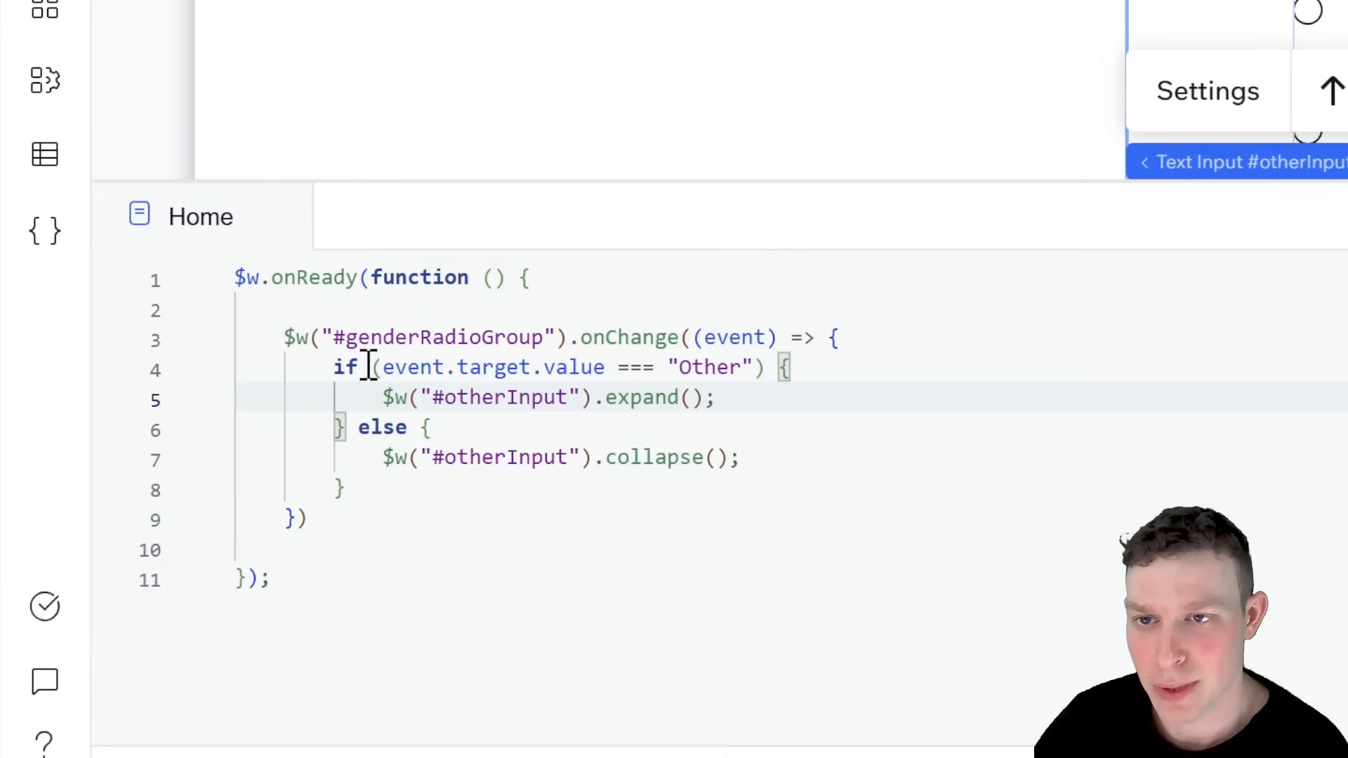
drag(380, 397, 761, 397)
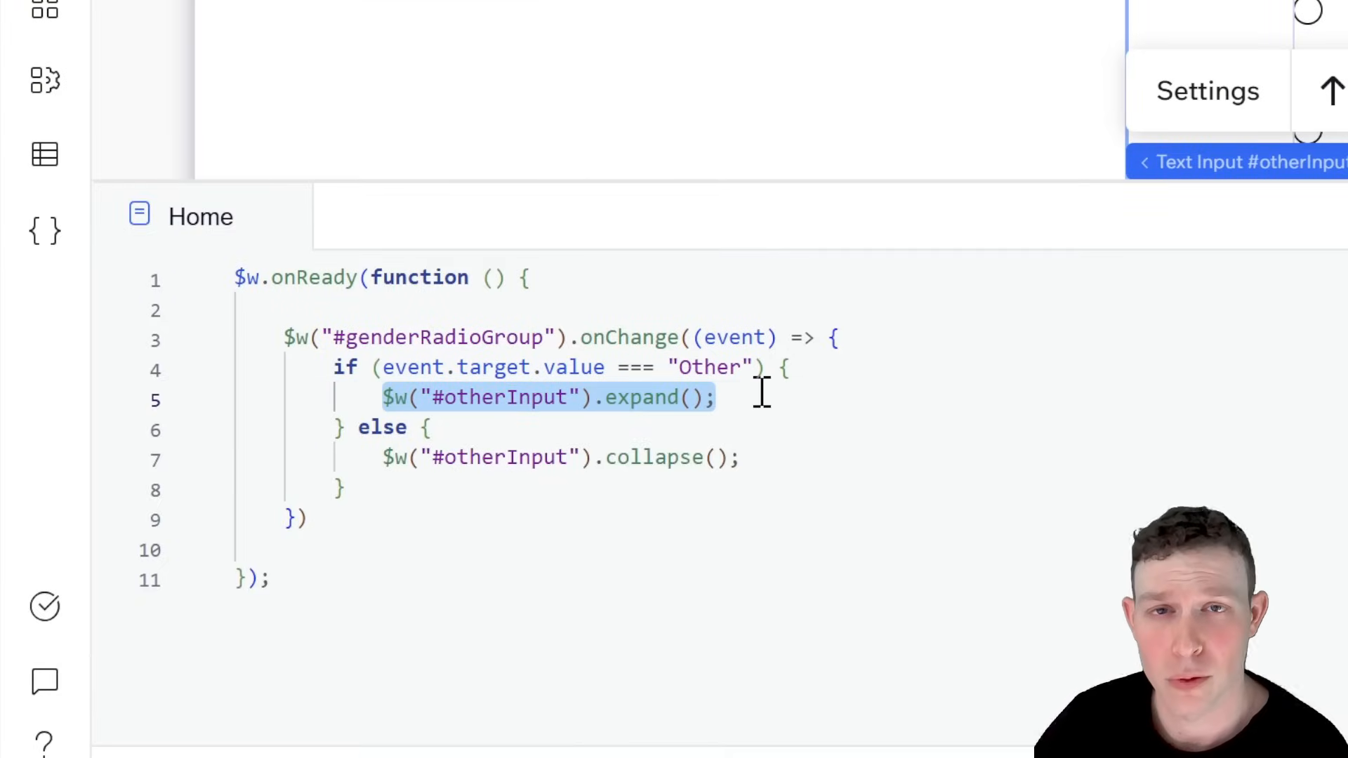
click(762, 393)
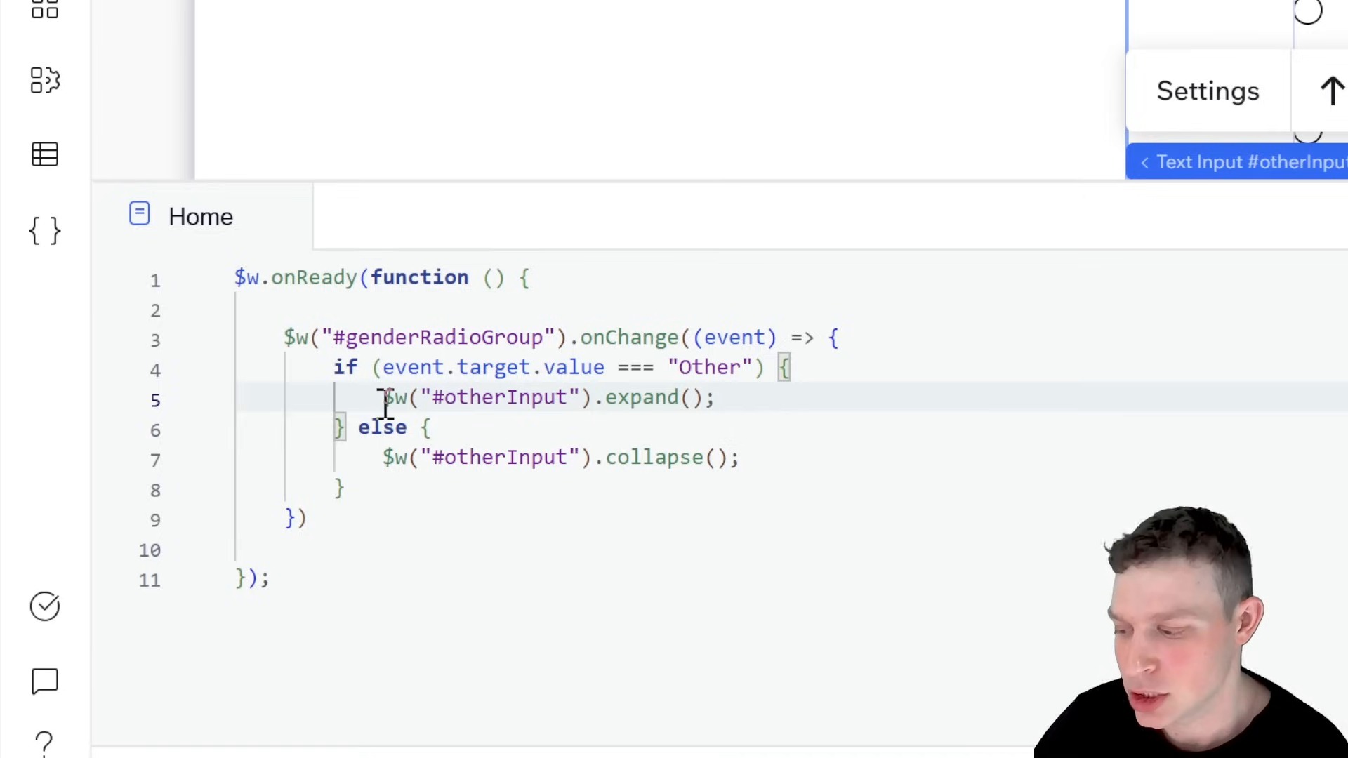
drag(382, 399, 795, 385)
Step: Add the line $w("#genderRadioGroup").value = null; inside the "Other" condition, before the line that expands #otherInput
click(812, 376)
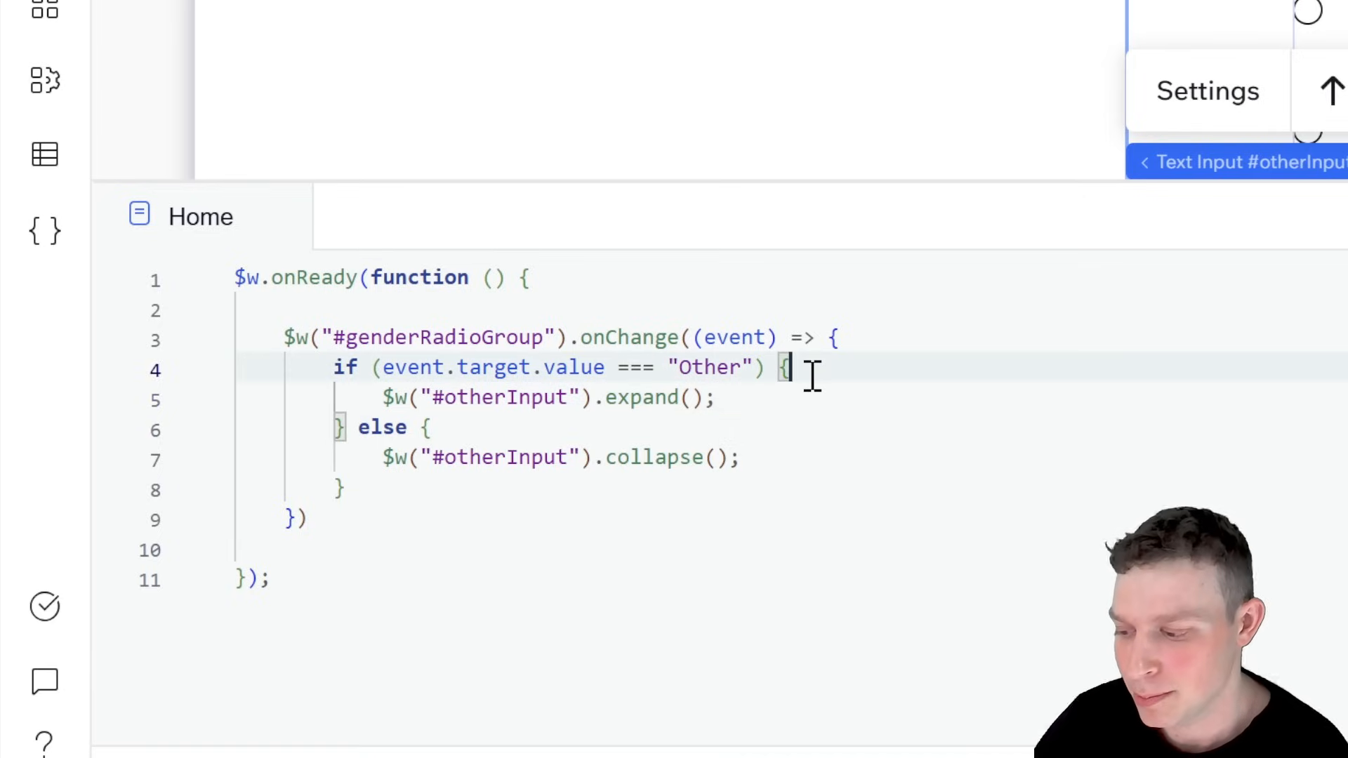
key(Return)
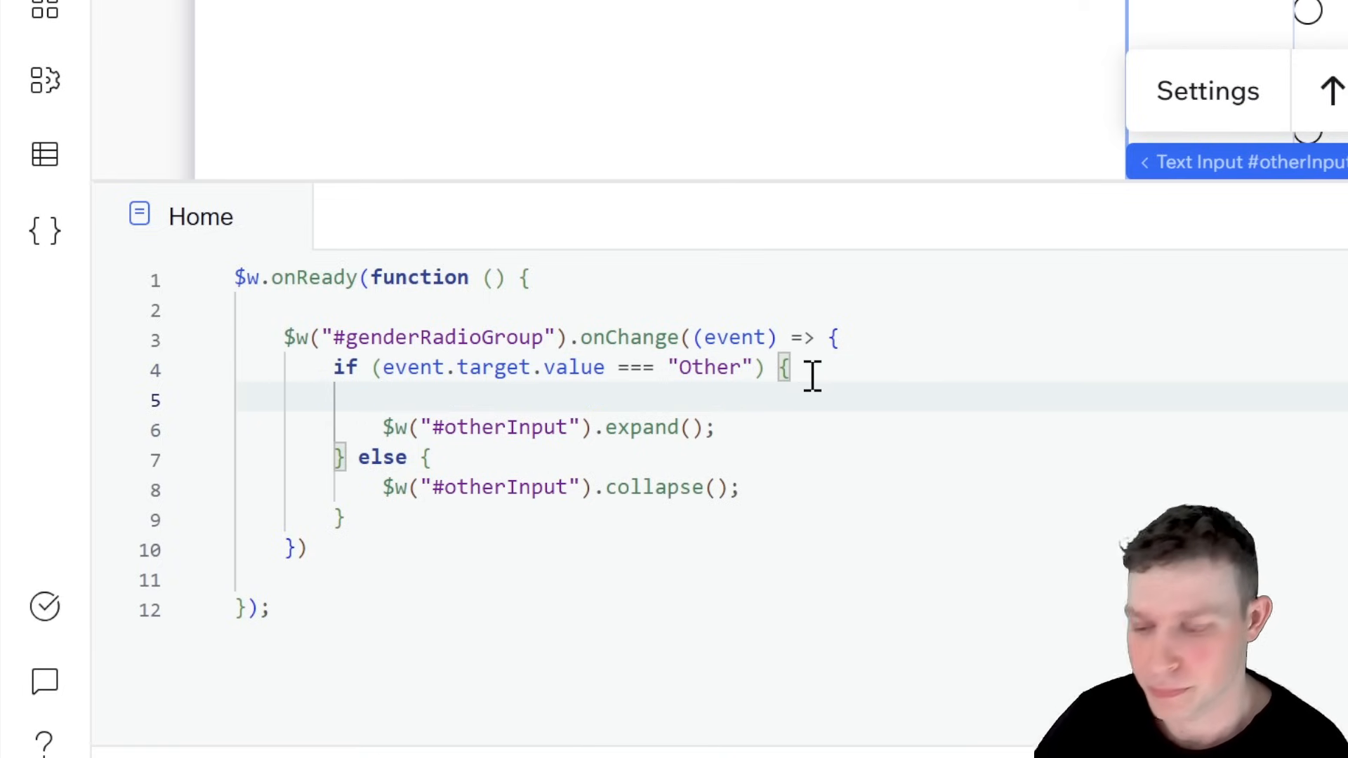
text($w("#ra)
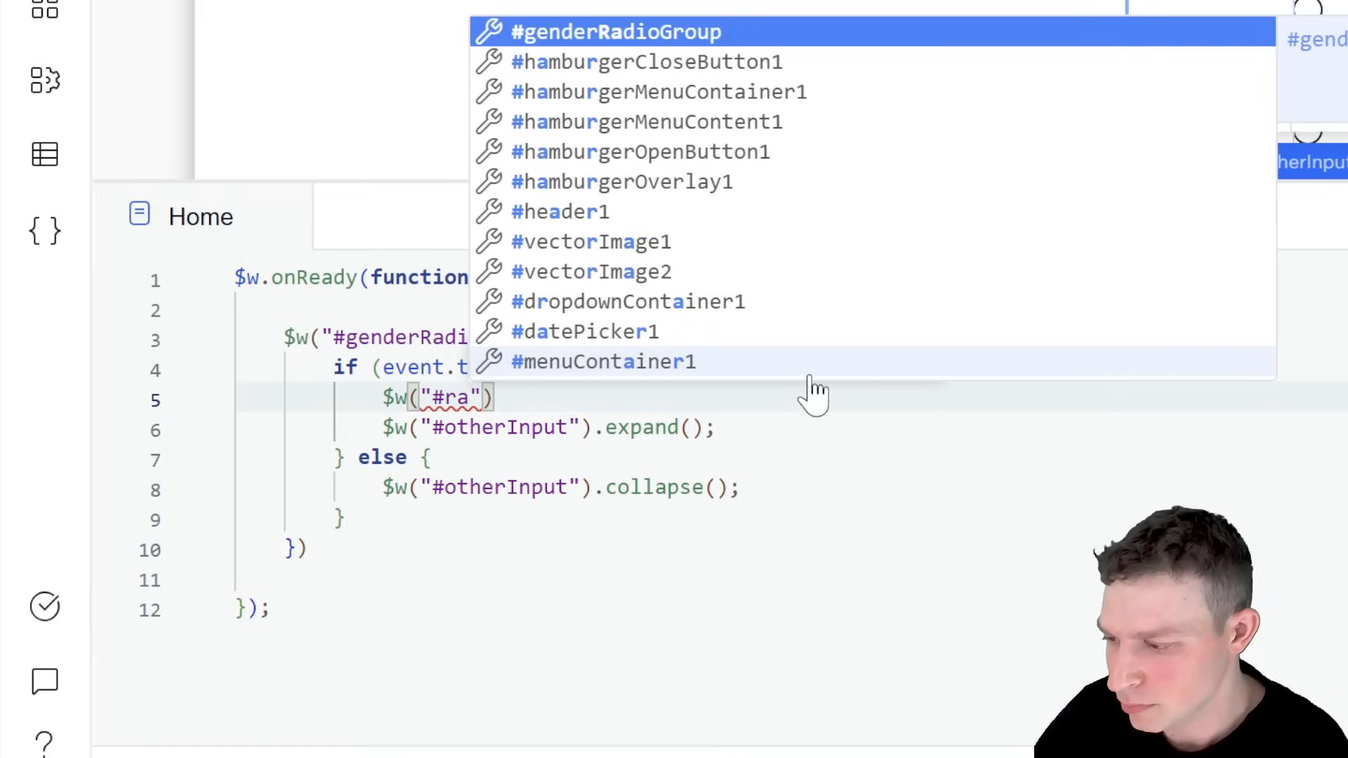
key(Return)
key(End)
text(.val)
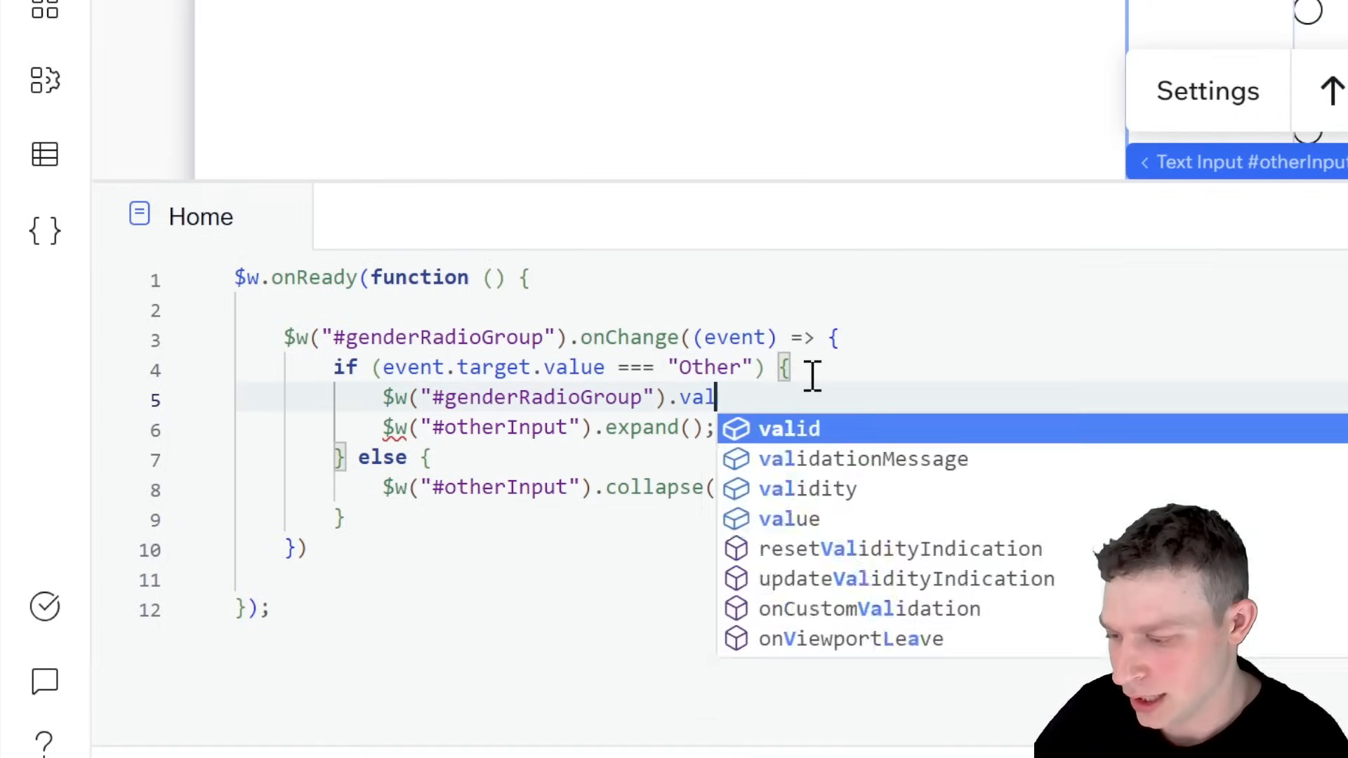
text(ue = nul)
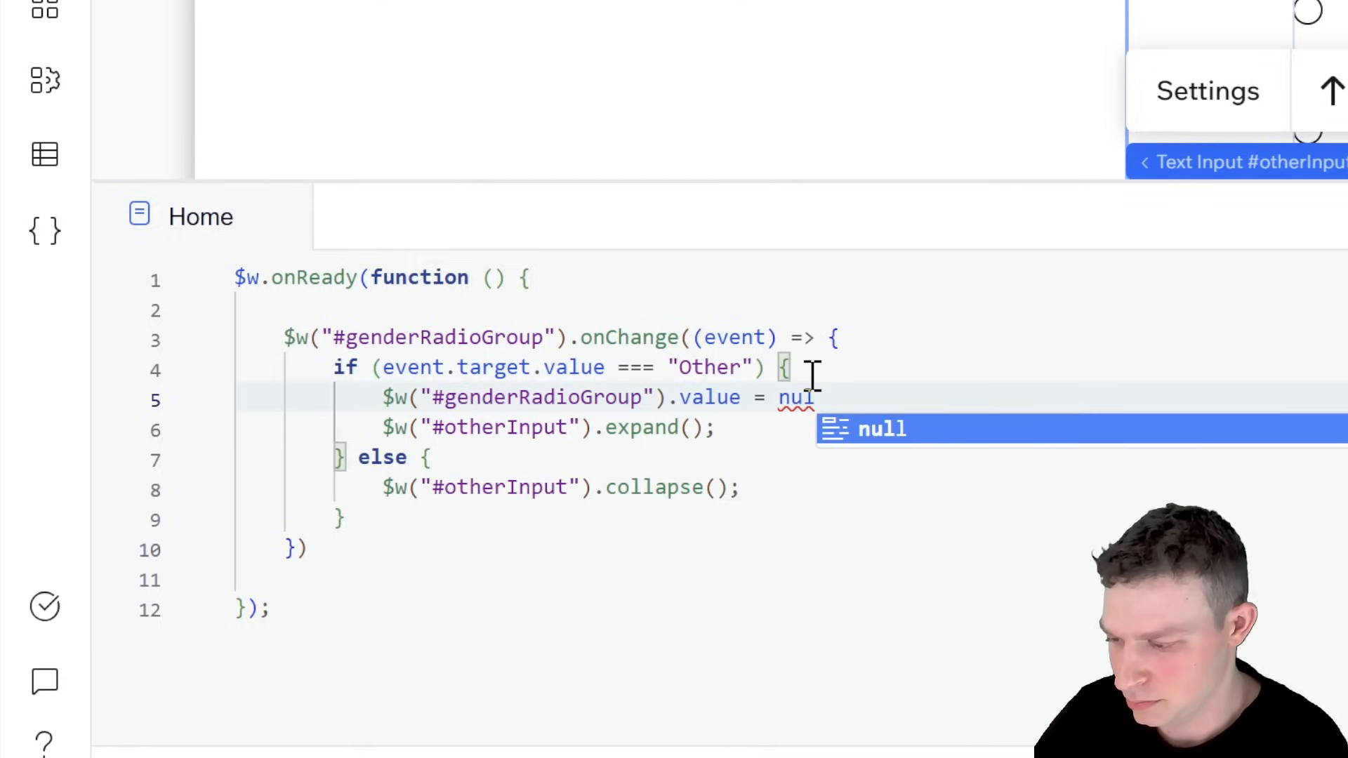
text(l;)
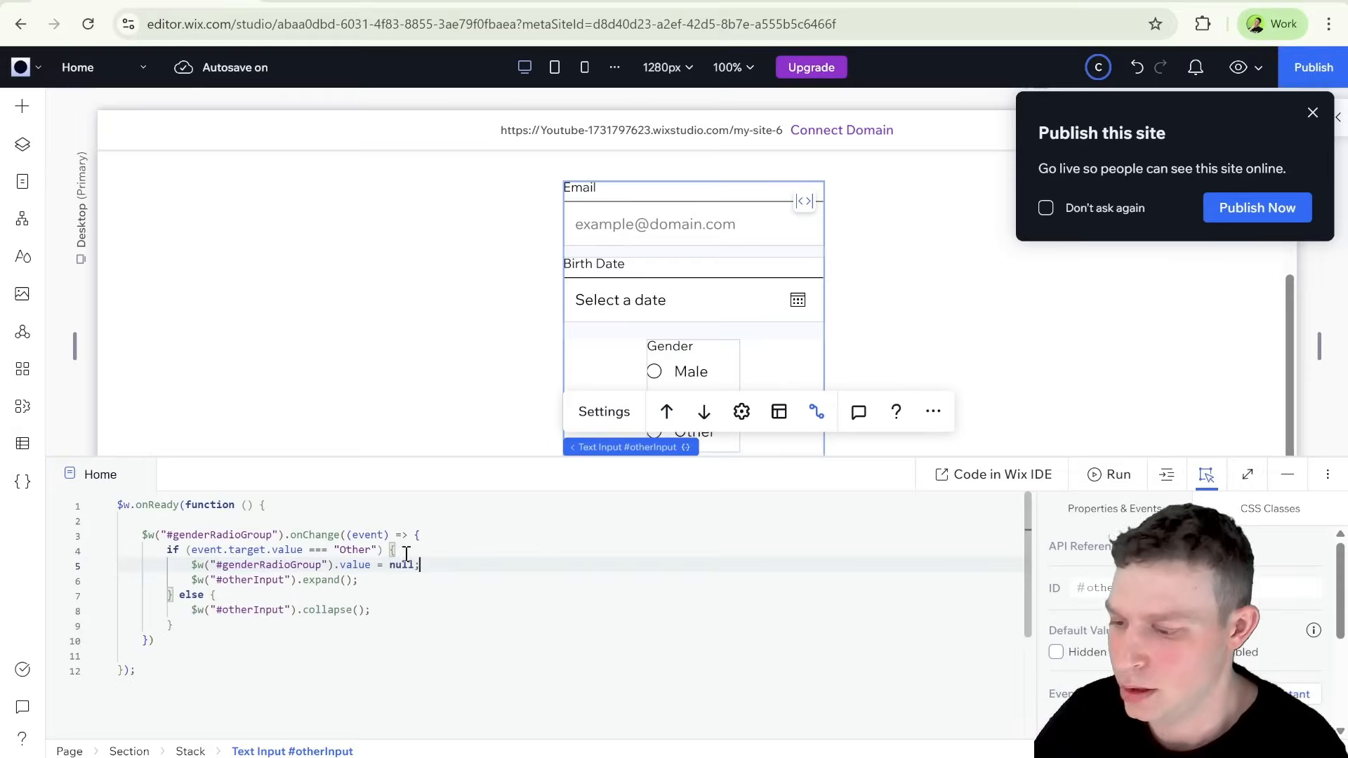
Step: Preview the page and test how the Gender options and the extra text input respond to choosing Male and Other
scroll(565, 539, down, 1)
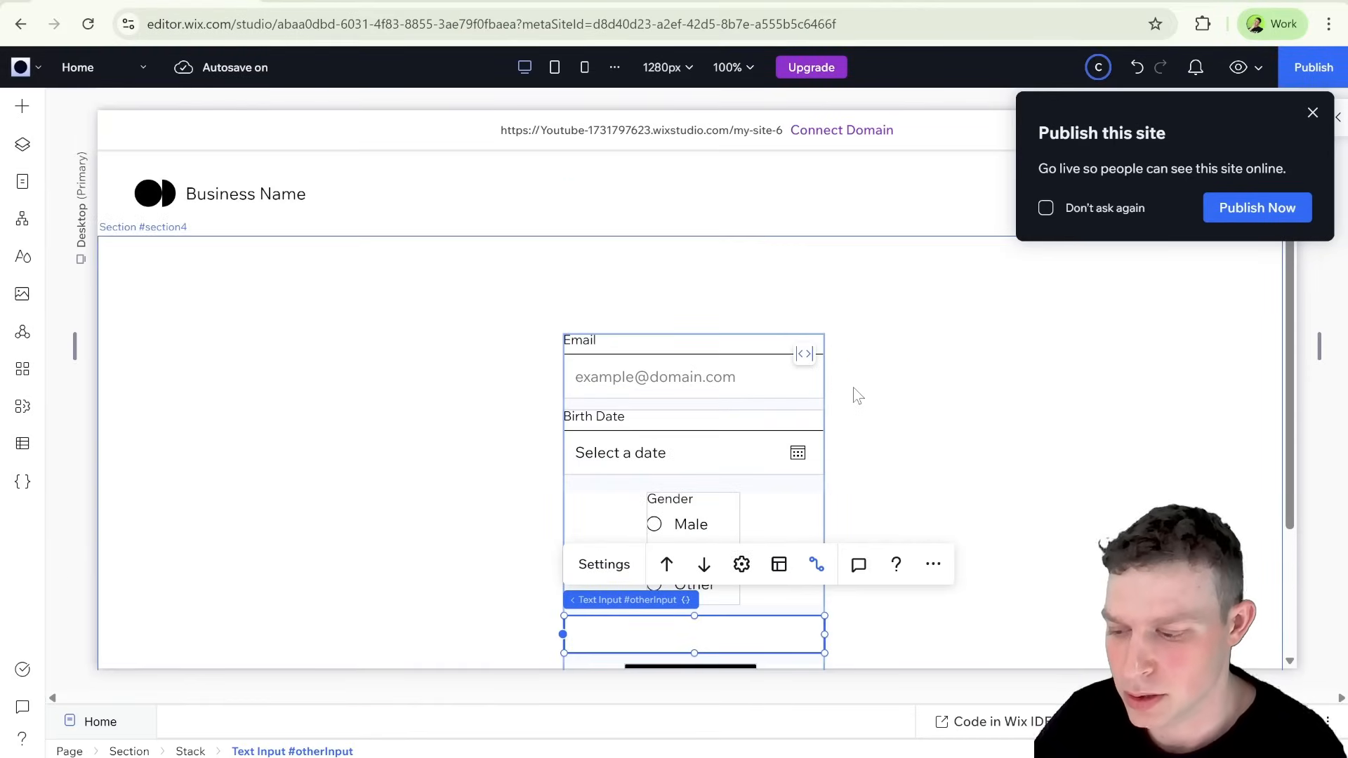
scroll(854, 388, down, 2)
click(1241, 67)
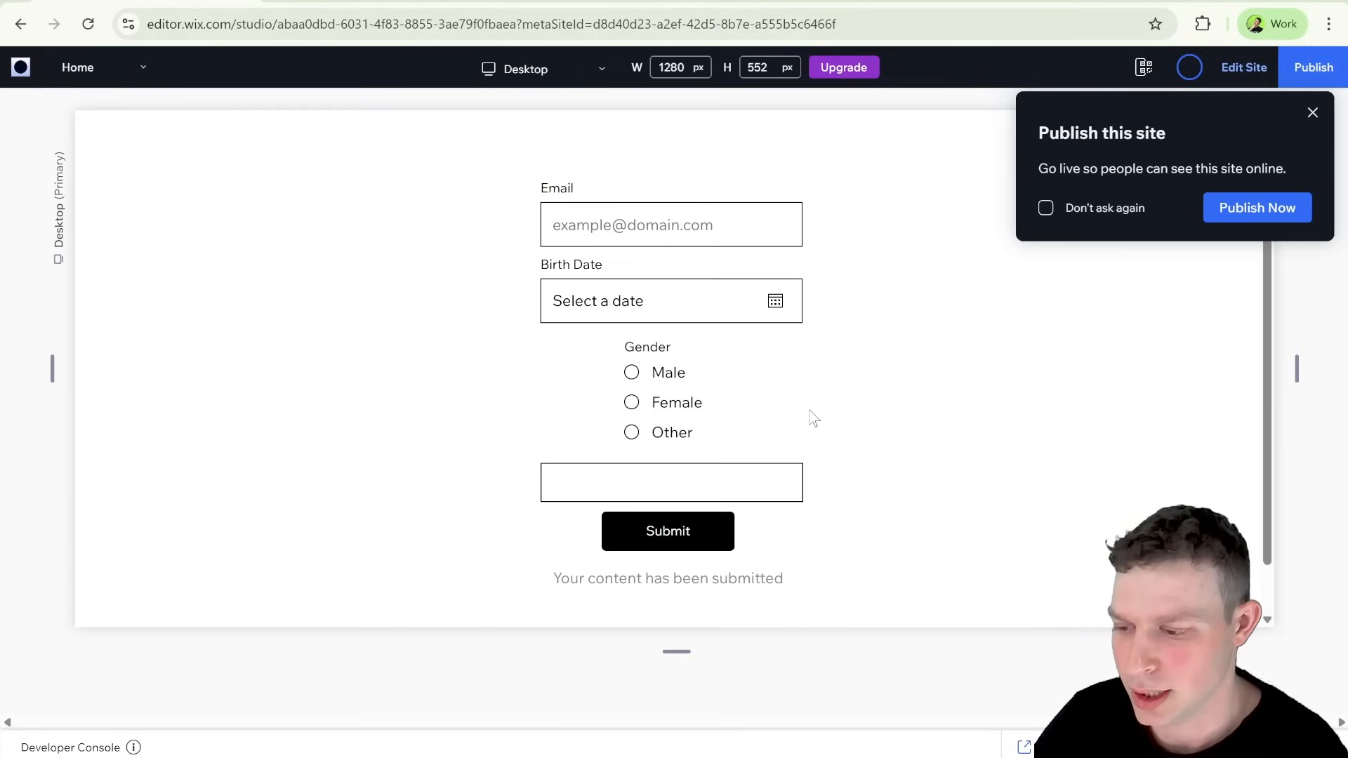
click(658, 407)
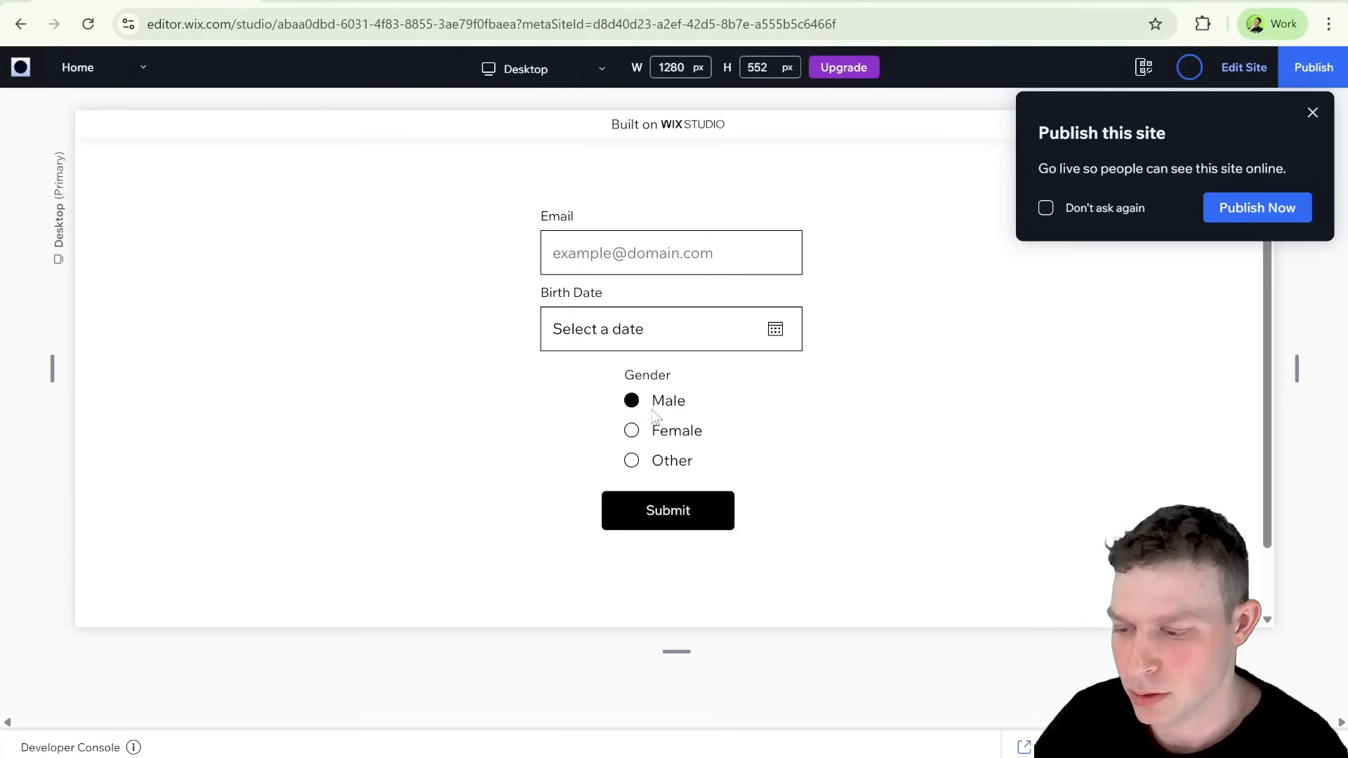
scroll(738, 404, down, 1)
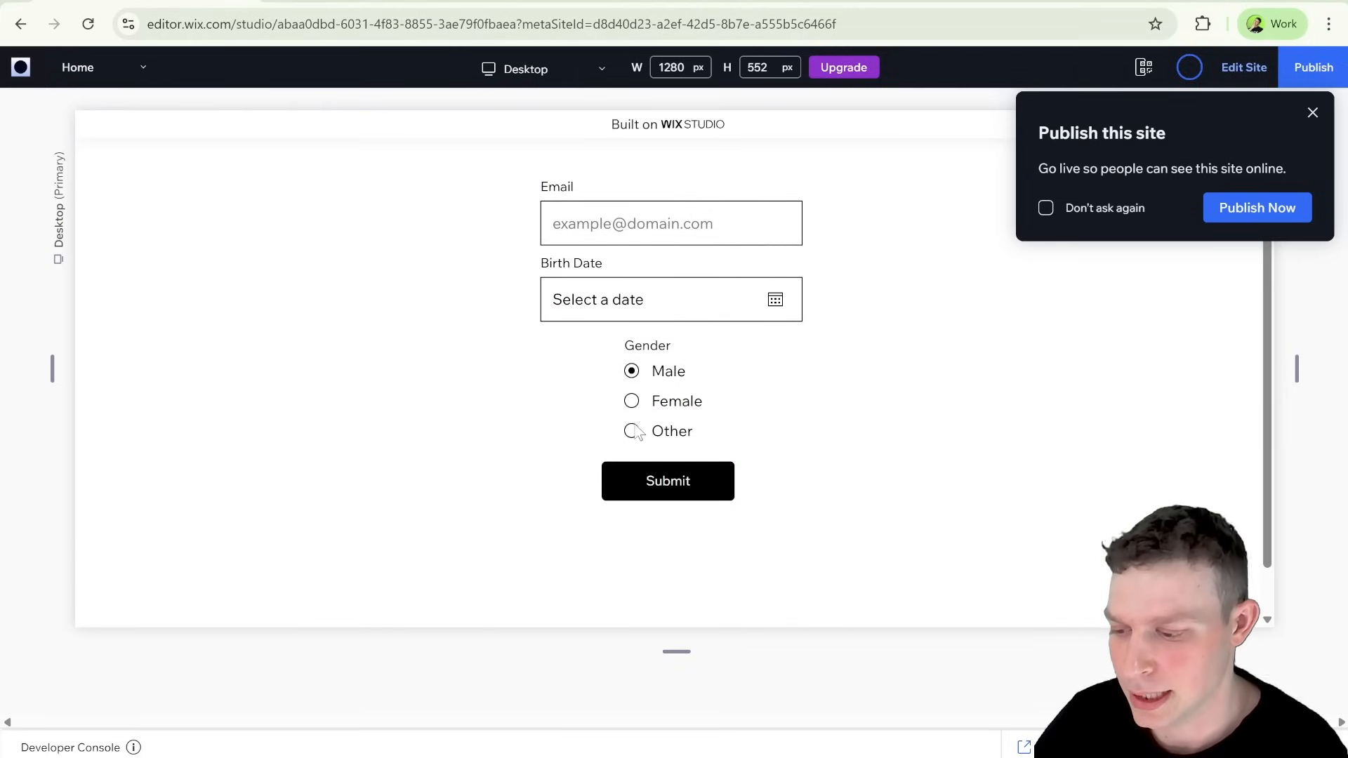
click(634, 433)
click(648, 471)
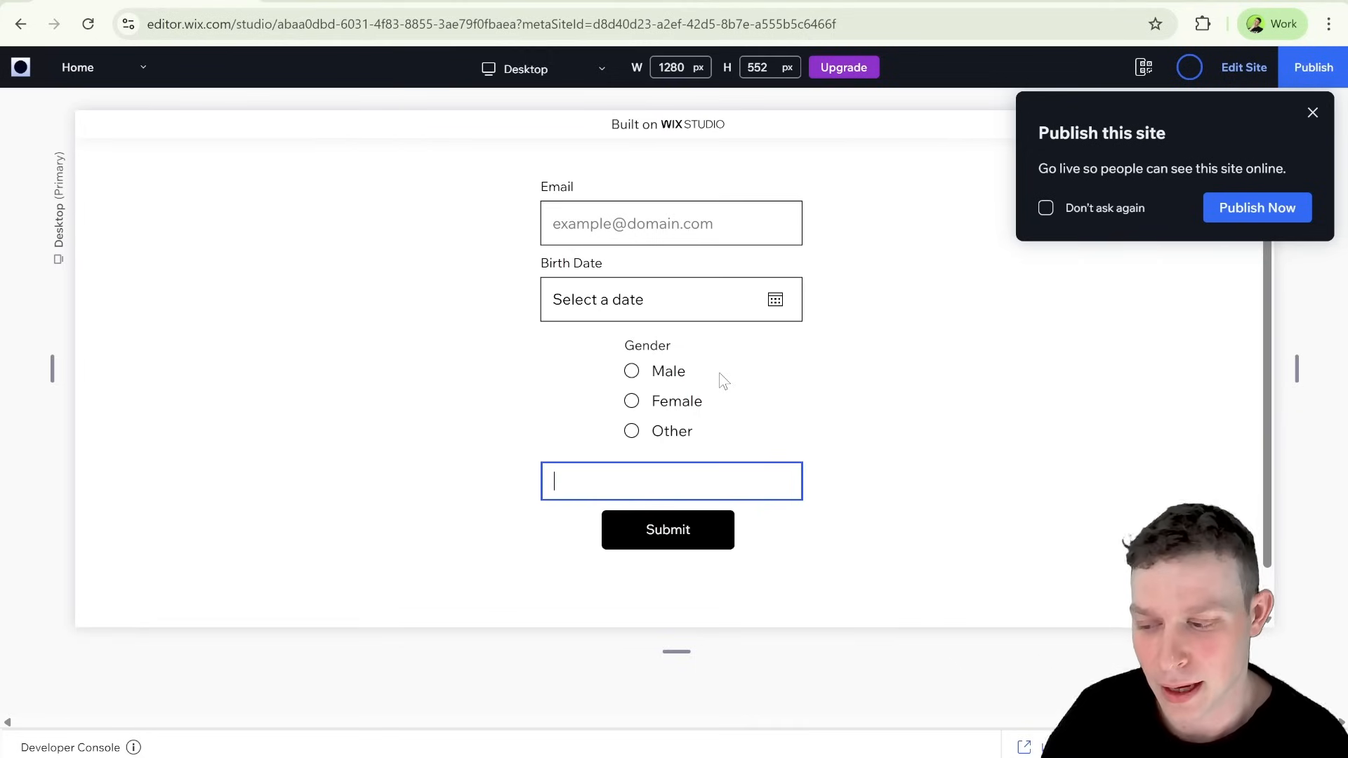
click(632, 371)
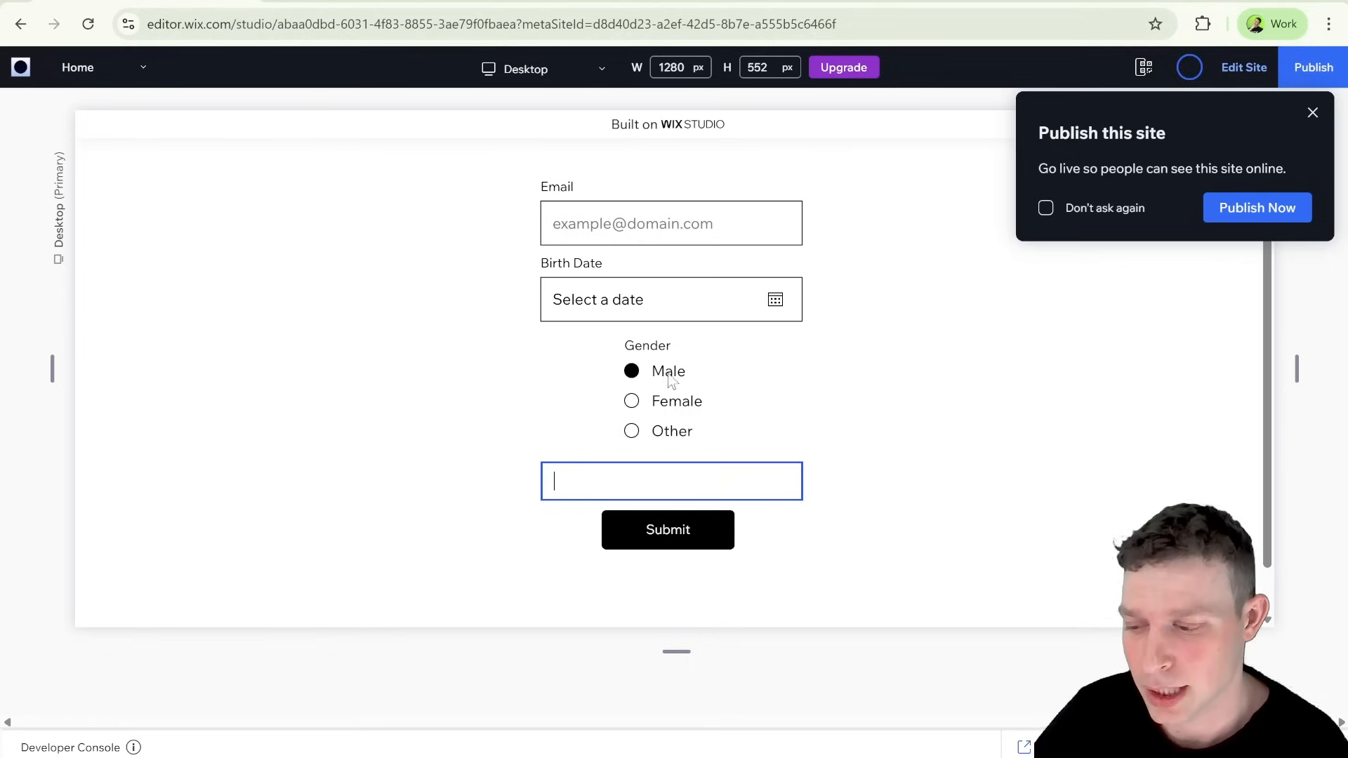
click(632, 401)
click(634, 431)
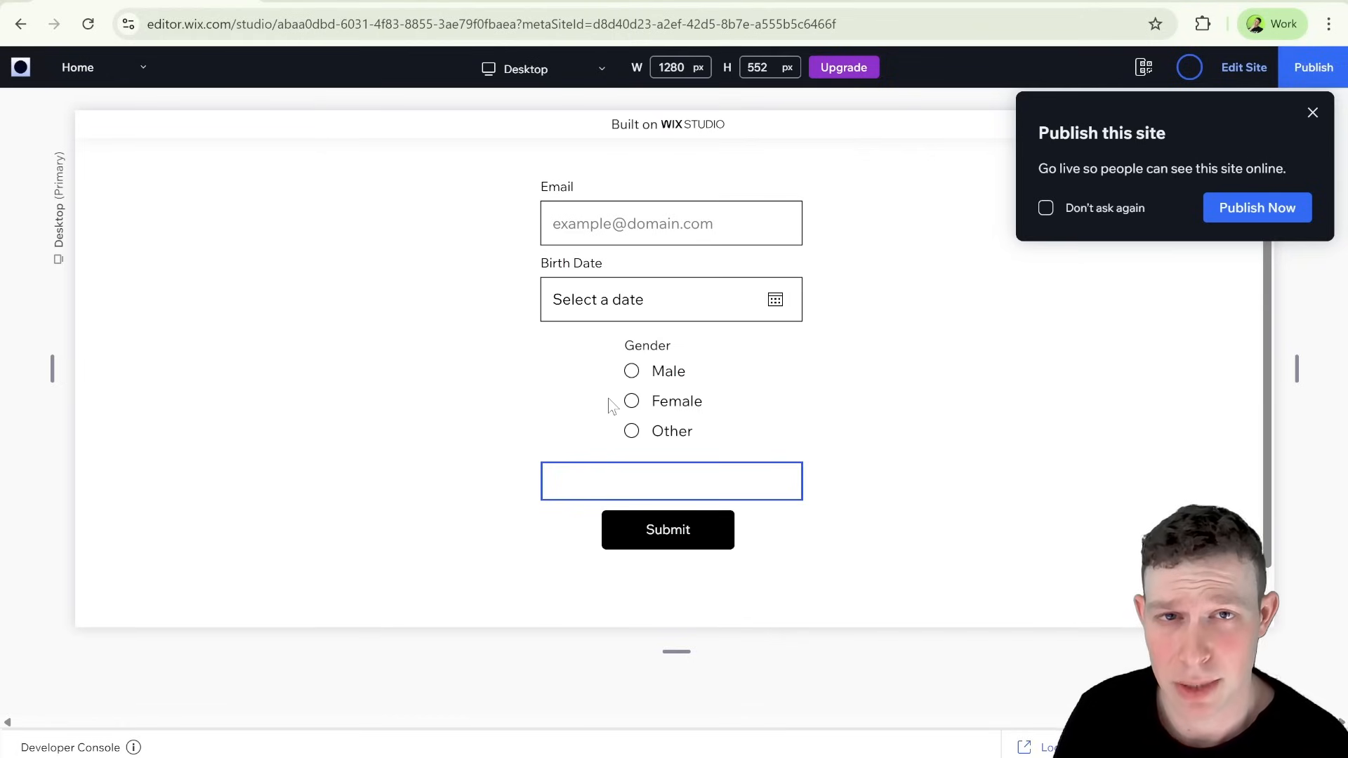
Step: Fill in a fourth test e-mail address and a birth date in the previewed form
click(622, 211)
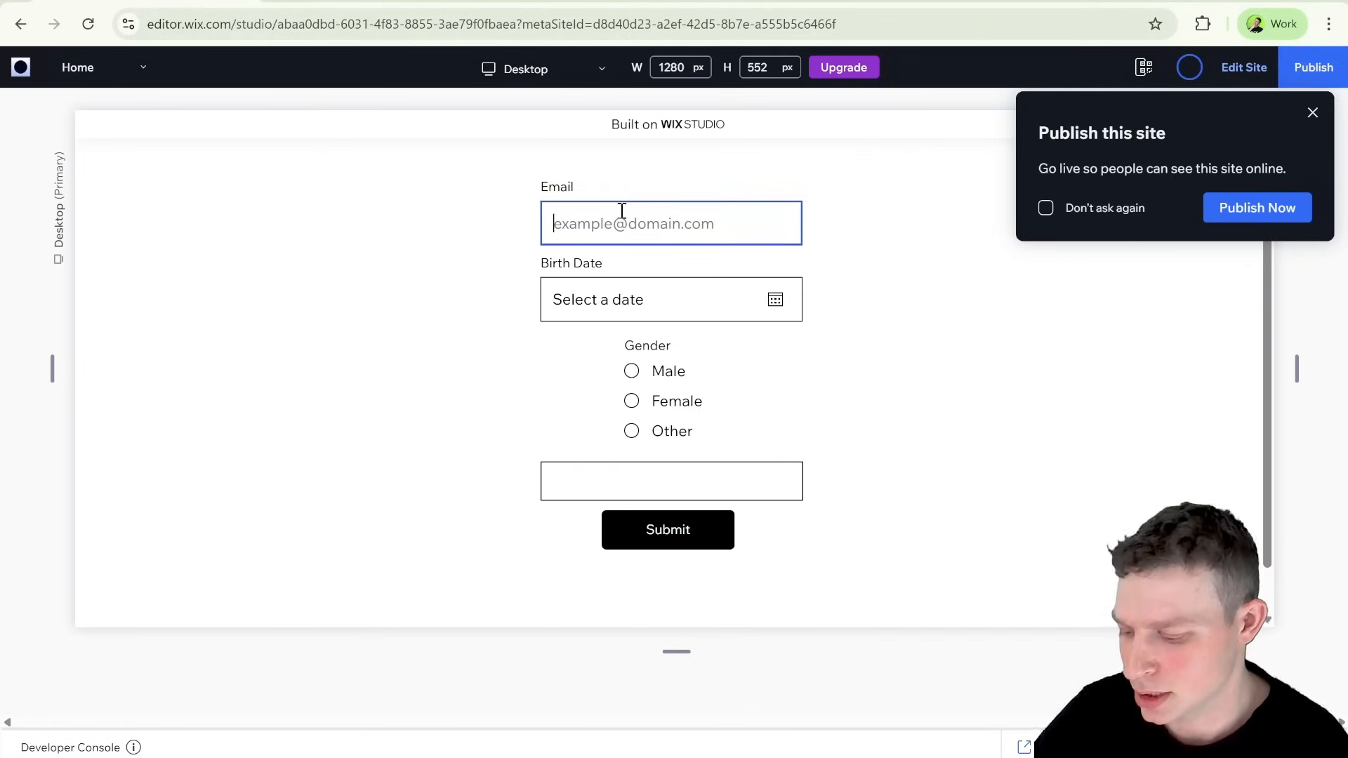
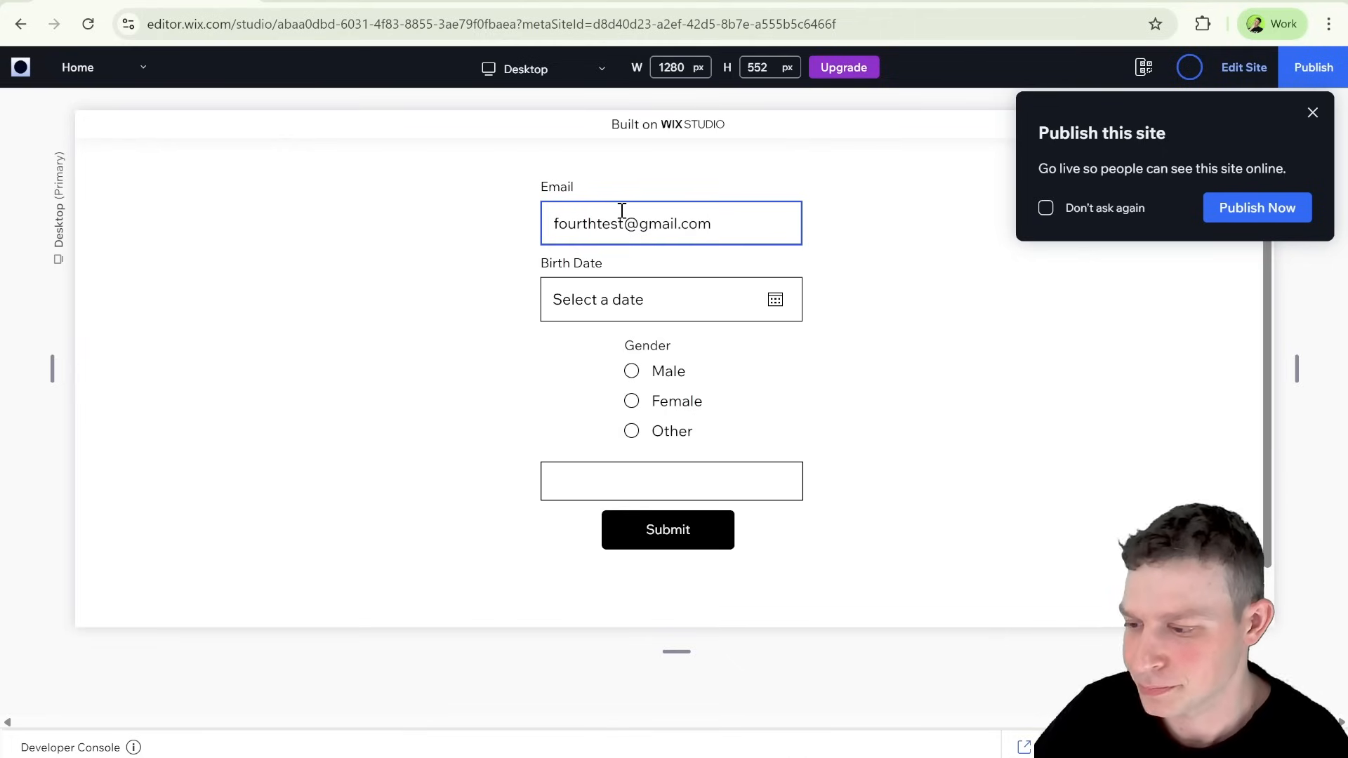
click(634, 298)
click(747, 508)
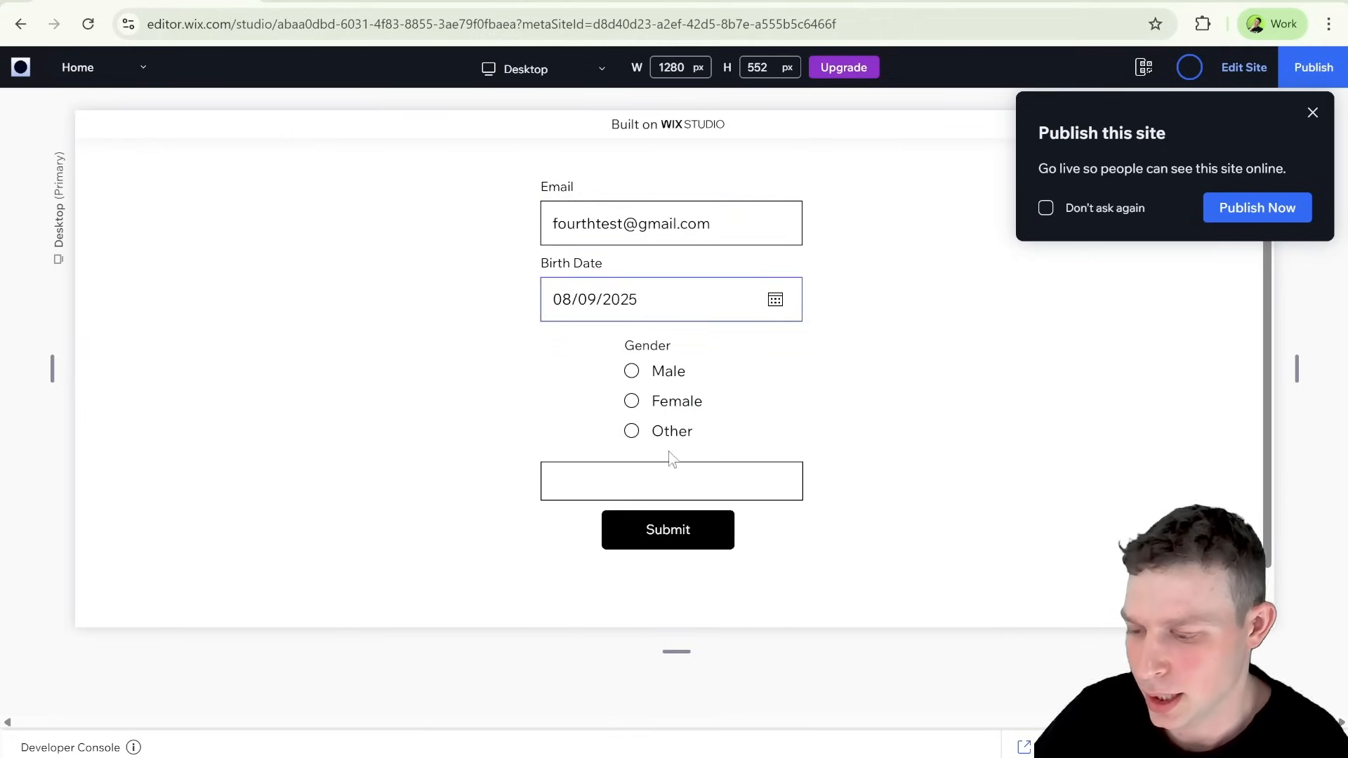
Step: Enter "Rather not say" in the extra text input and submit the form
click(654, 483)
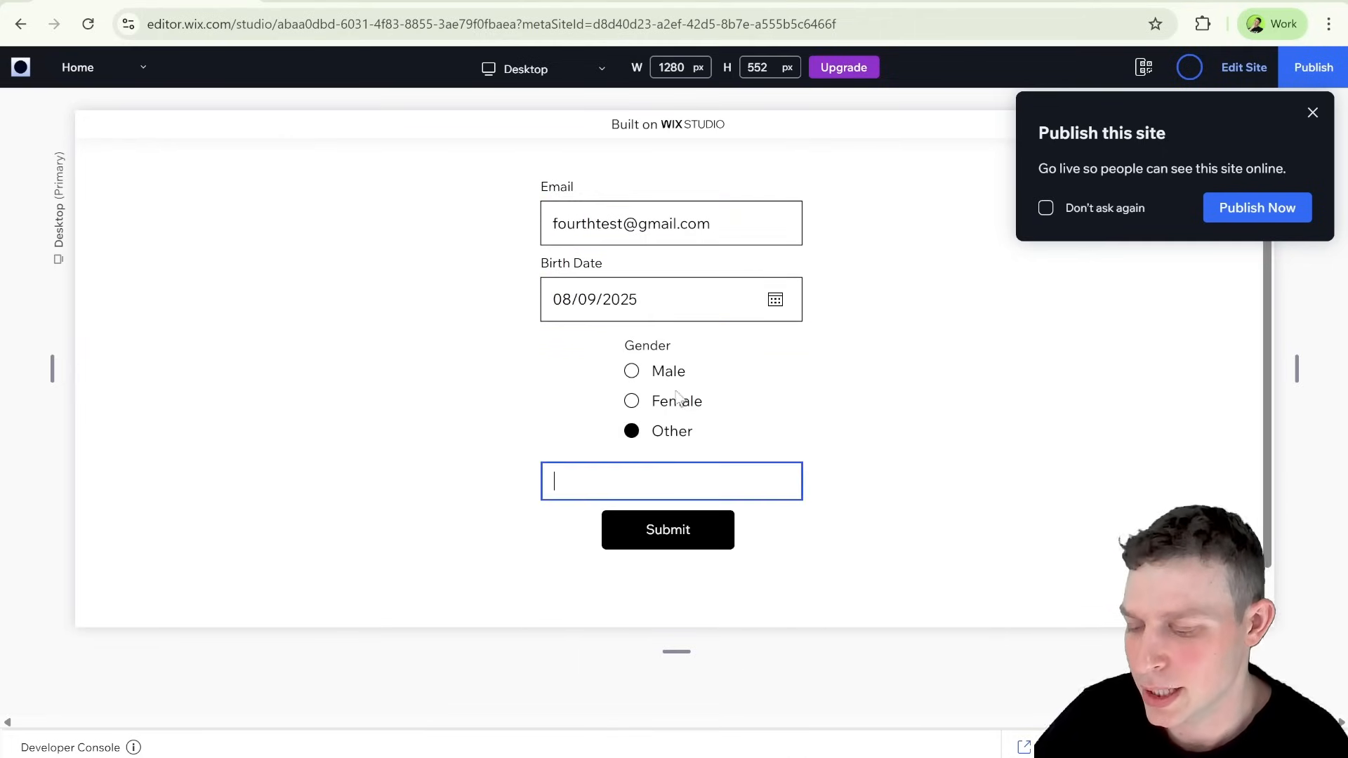
scroll(679, 395, down, 1)
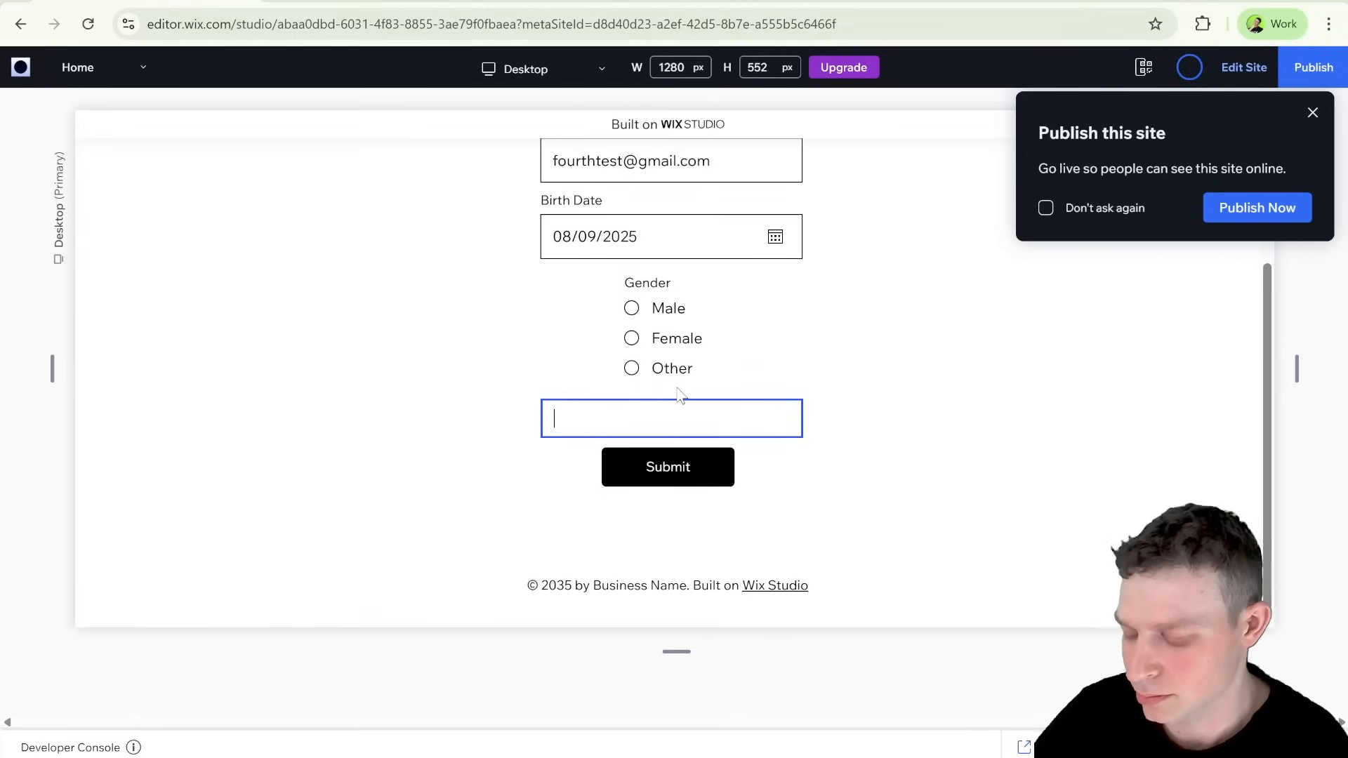
text(Rathe)
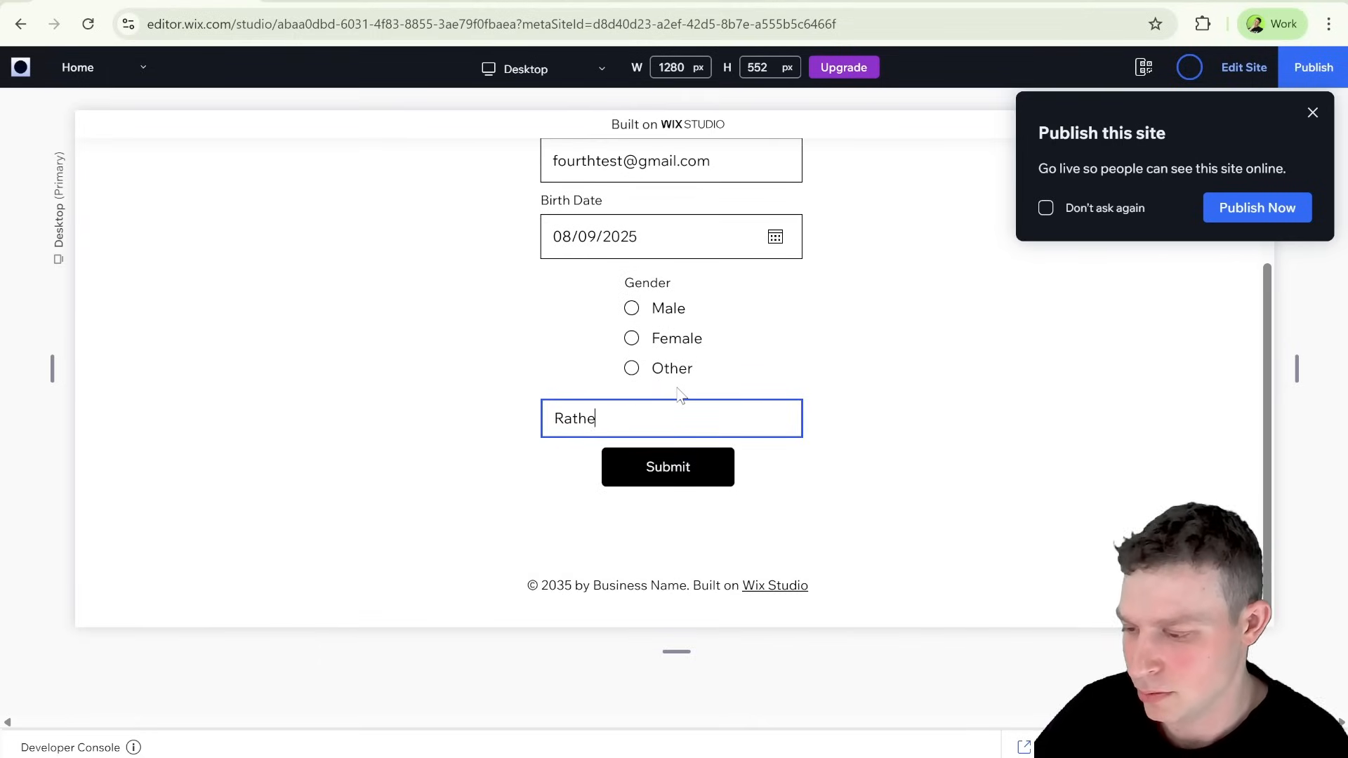
text(r not day)
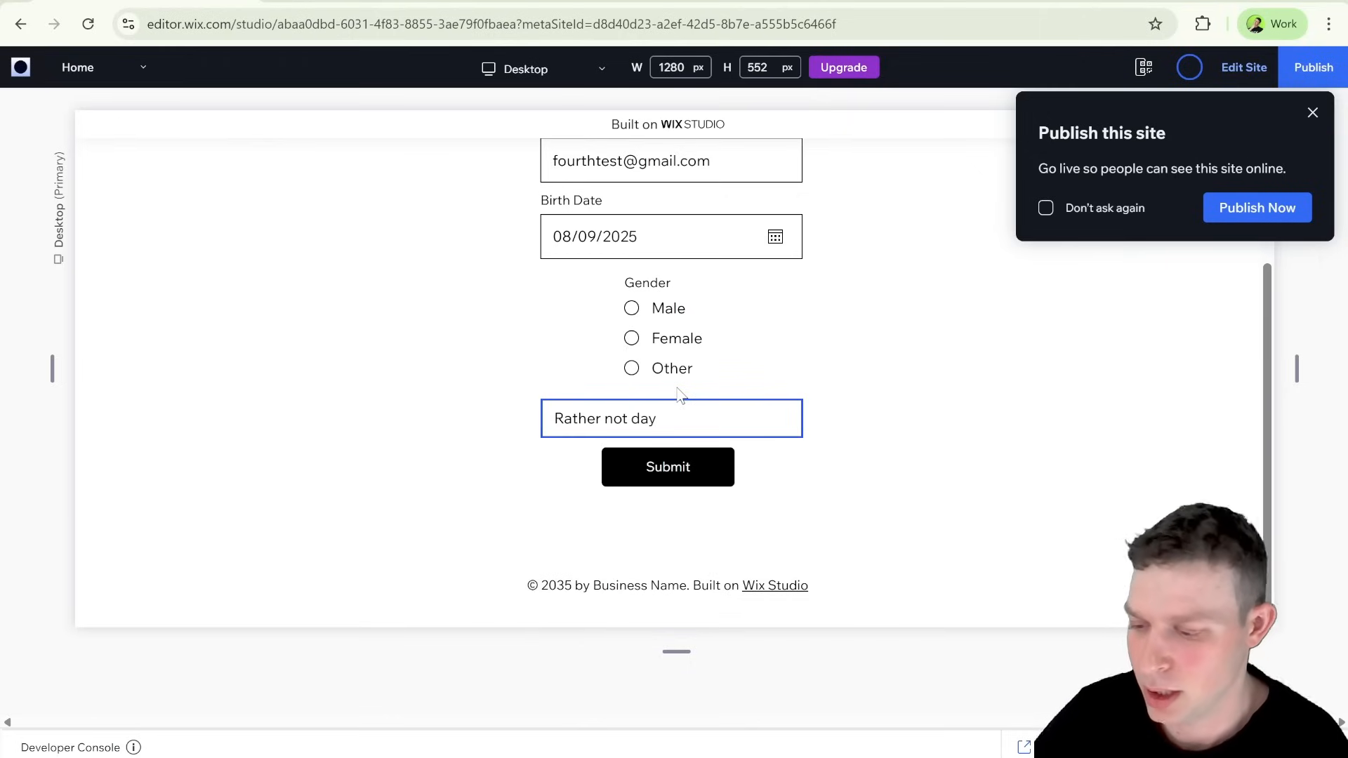
key(BackSpace)
key(BackSpace)
key(BackSpace)
text(say)
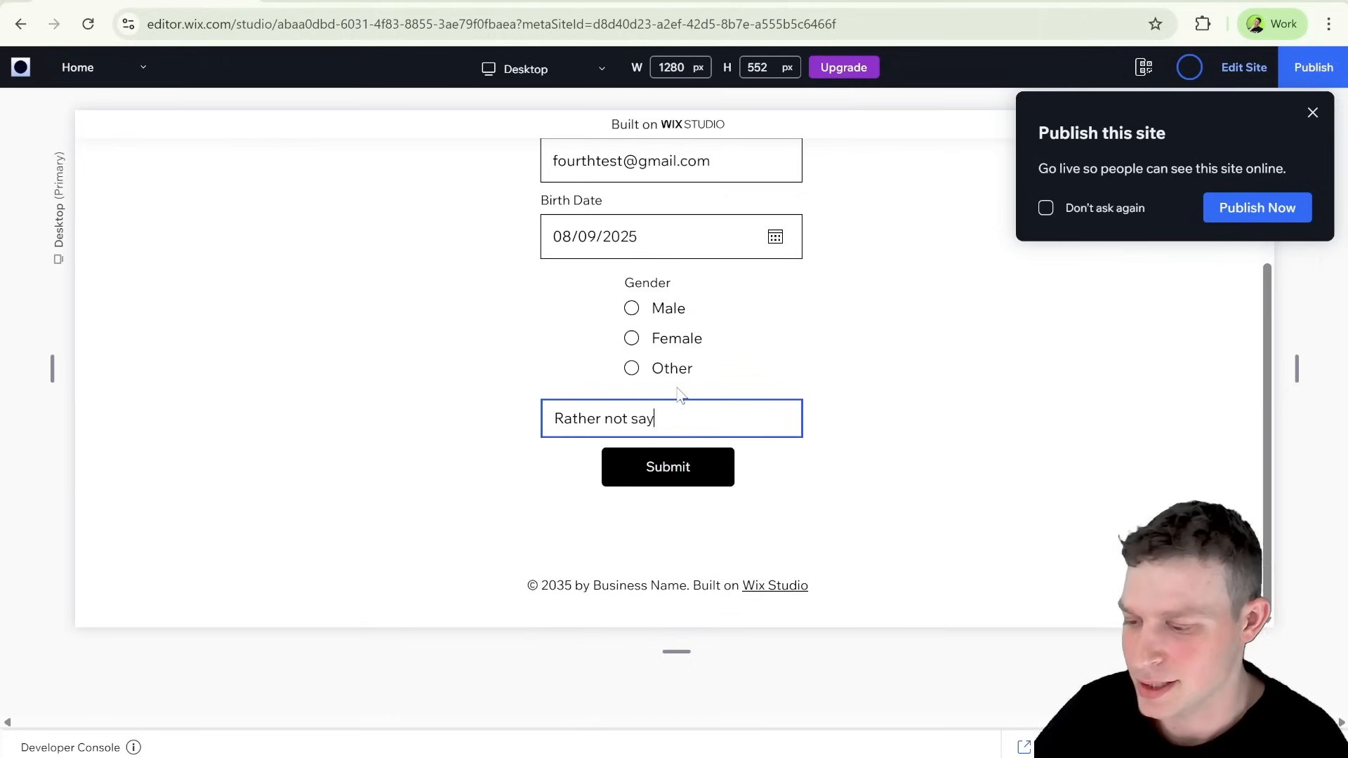
click(710, 470)
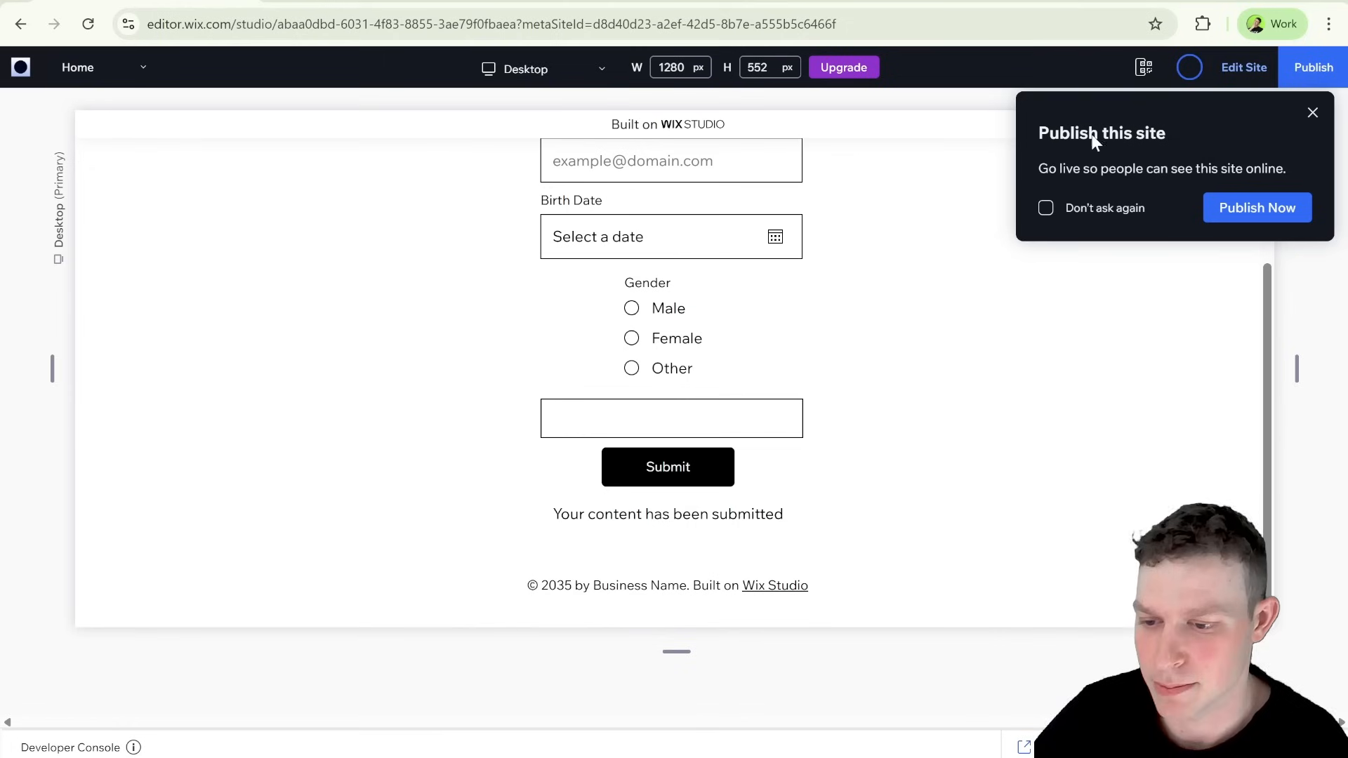
Step: Return to editing the site and open the Student Registration collection to check the Gender value stored for the newest submission
click(1232, 71)
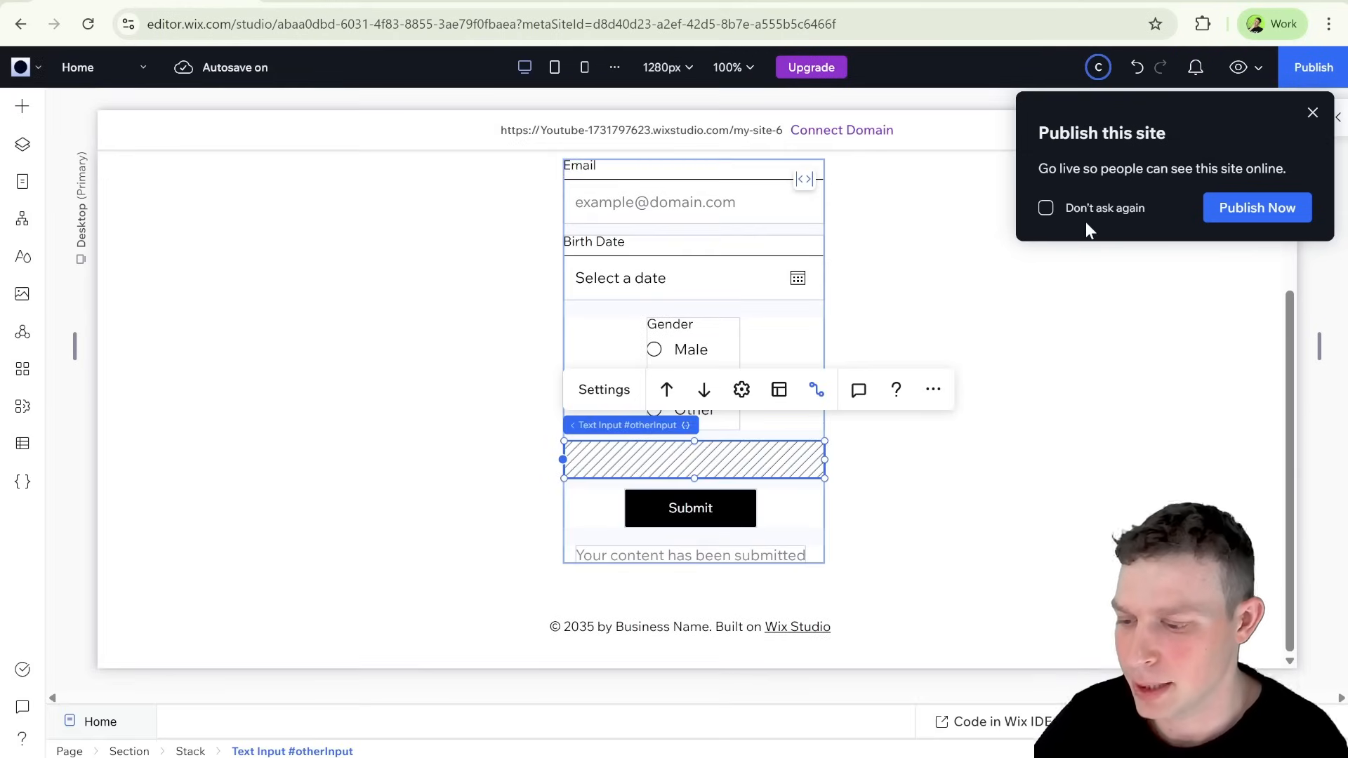
scroll(271, 341, up, 1)
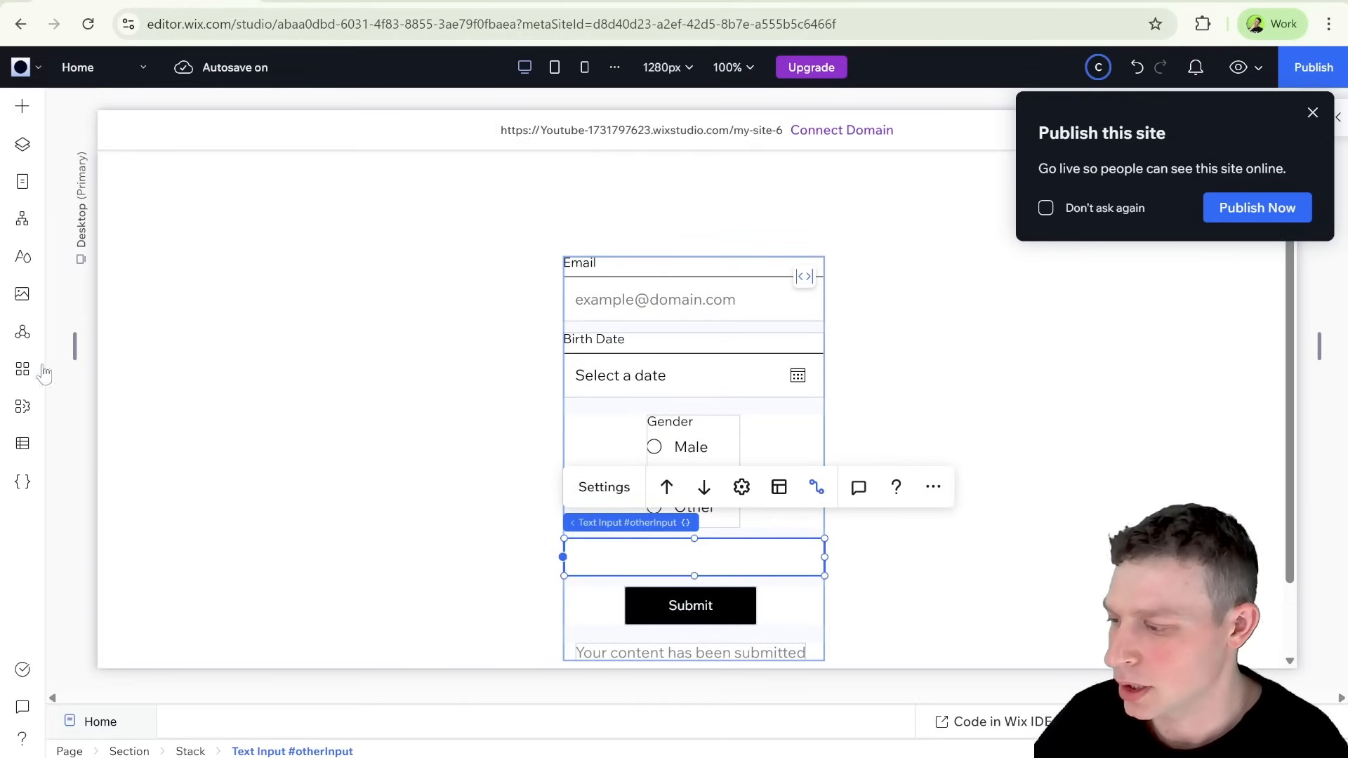
click(22, 442)
click(195, 156)
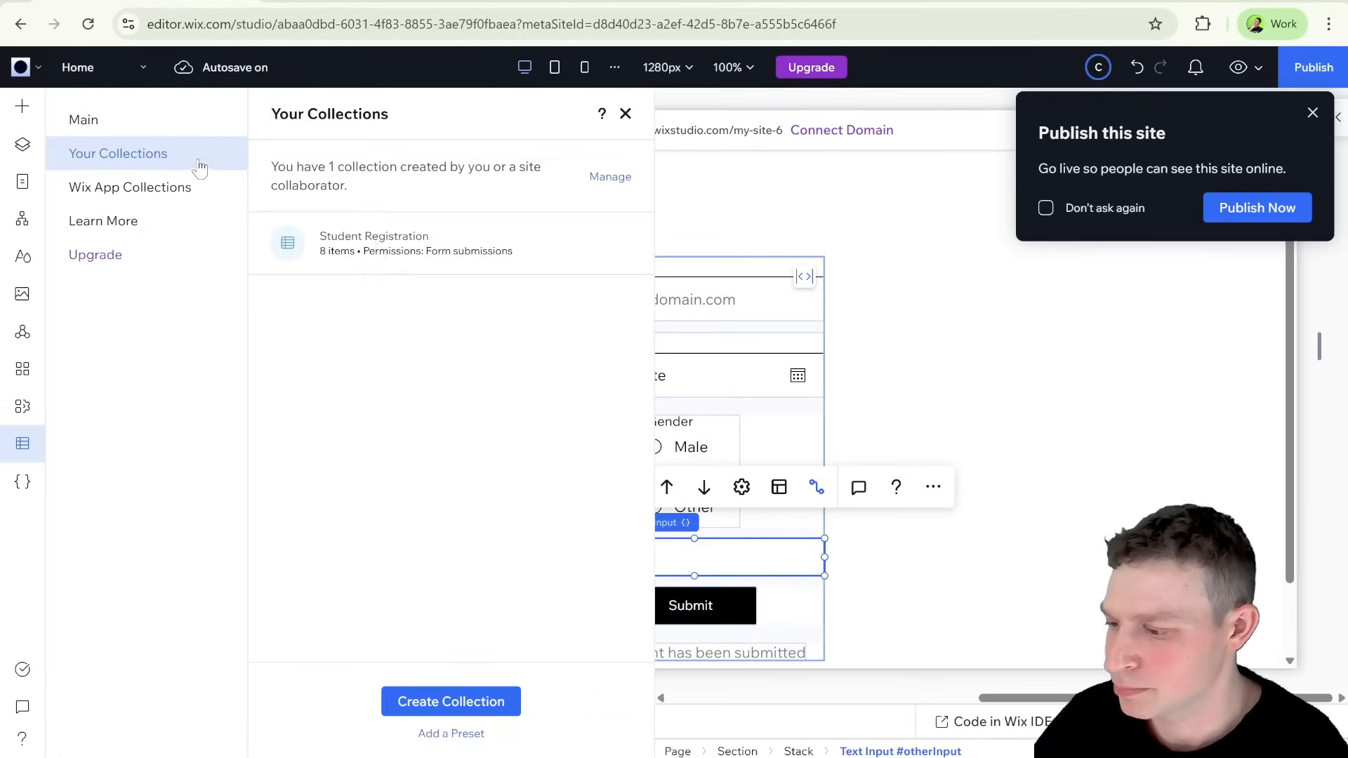
click(422, 256)
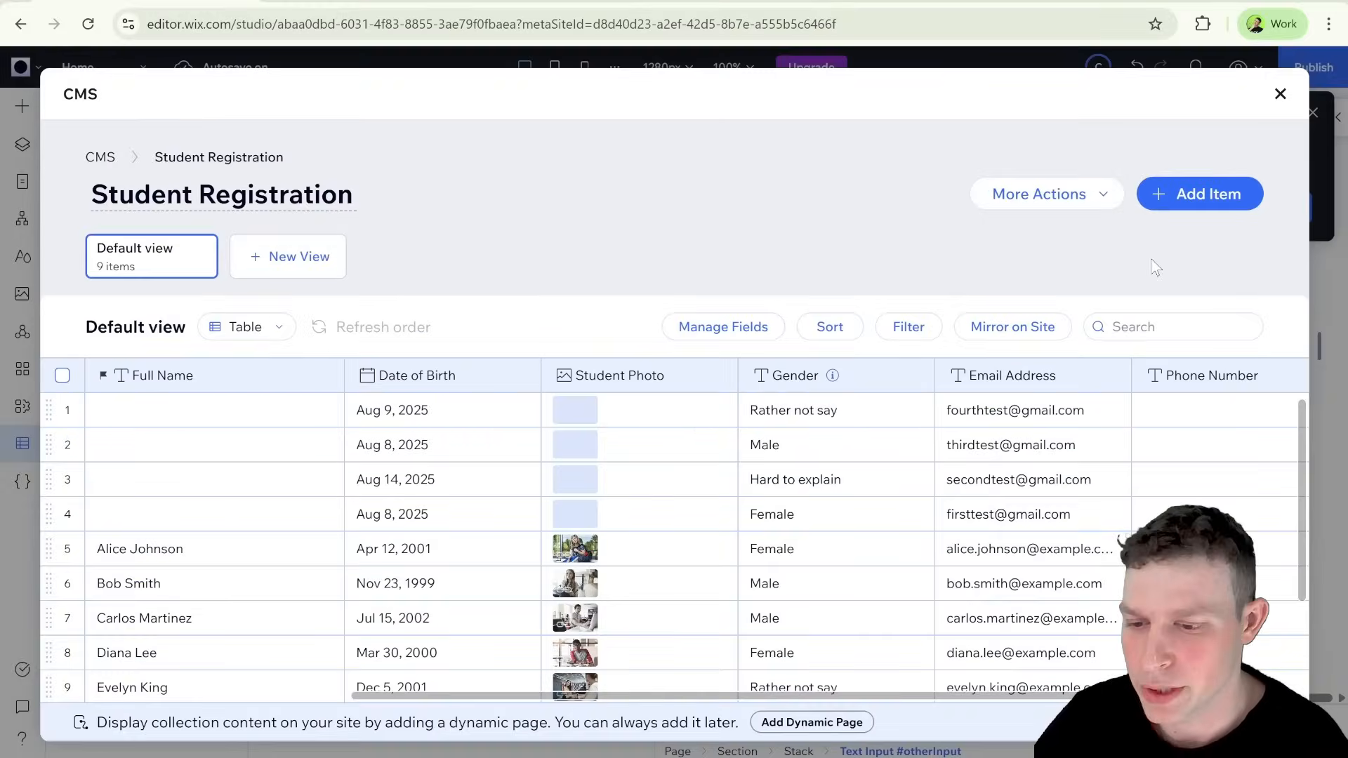
Step: Close the Student Registration collection, dismiss the publish reminder and return to the Home page canvas
click(1280, 94)
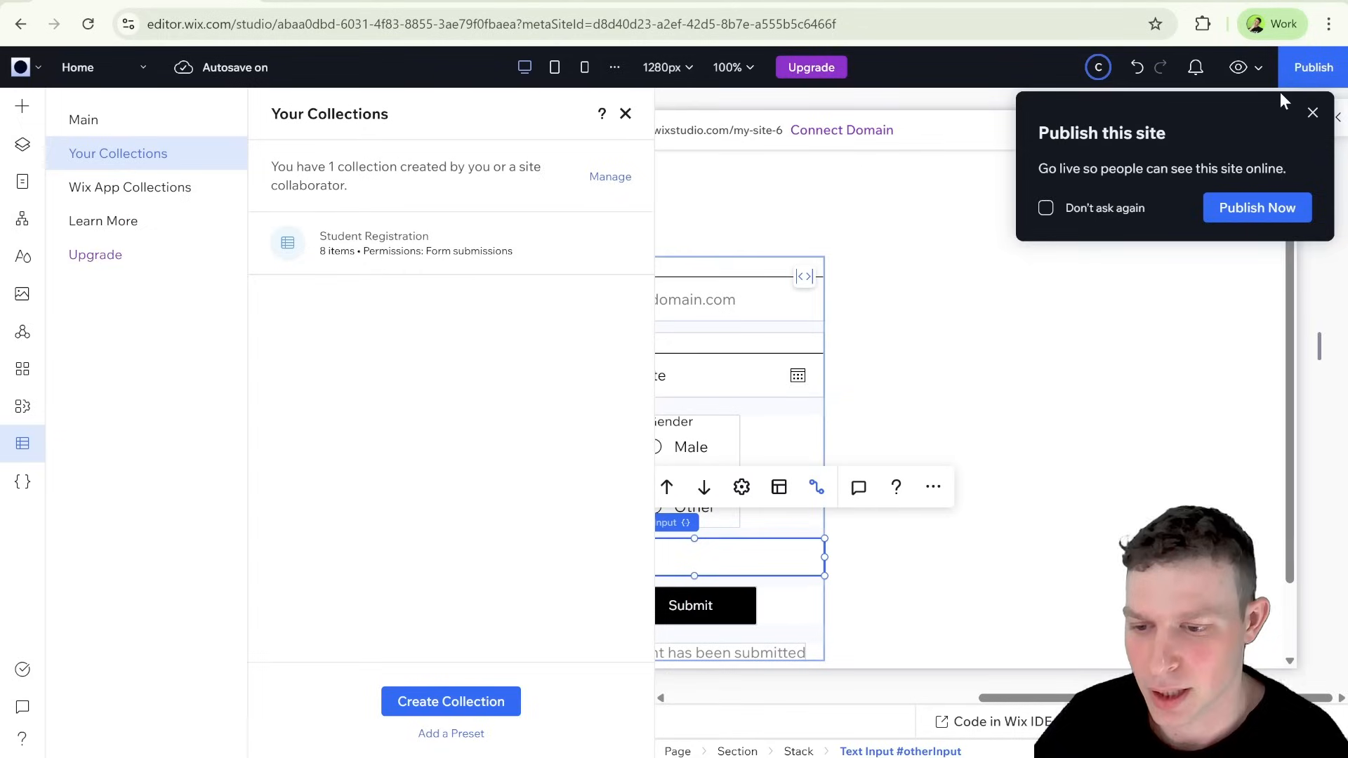
click(1310, 113)
click(626, 114)
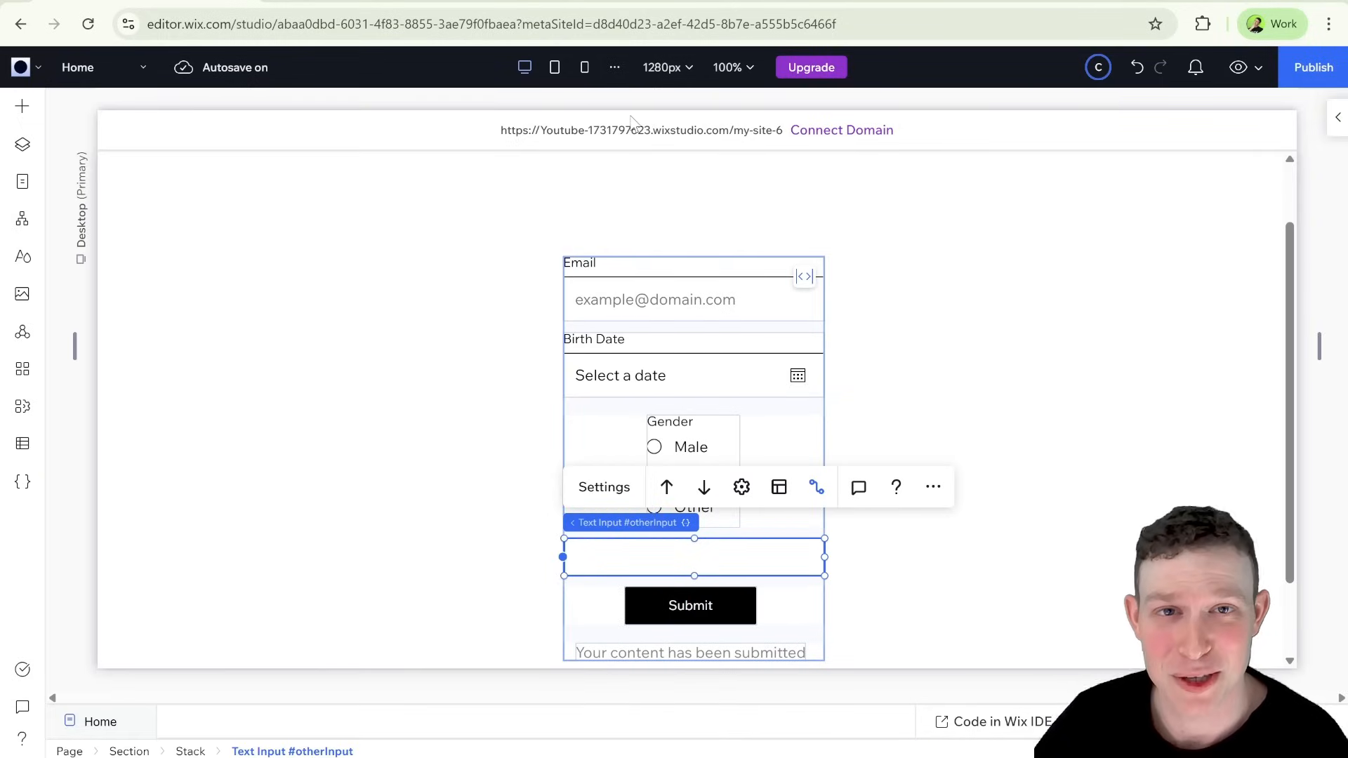